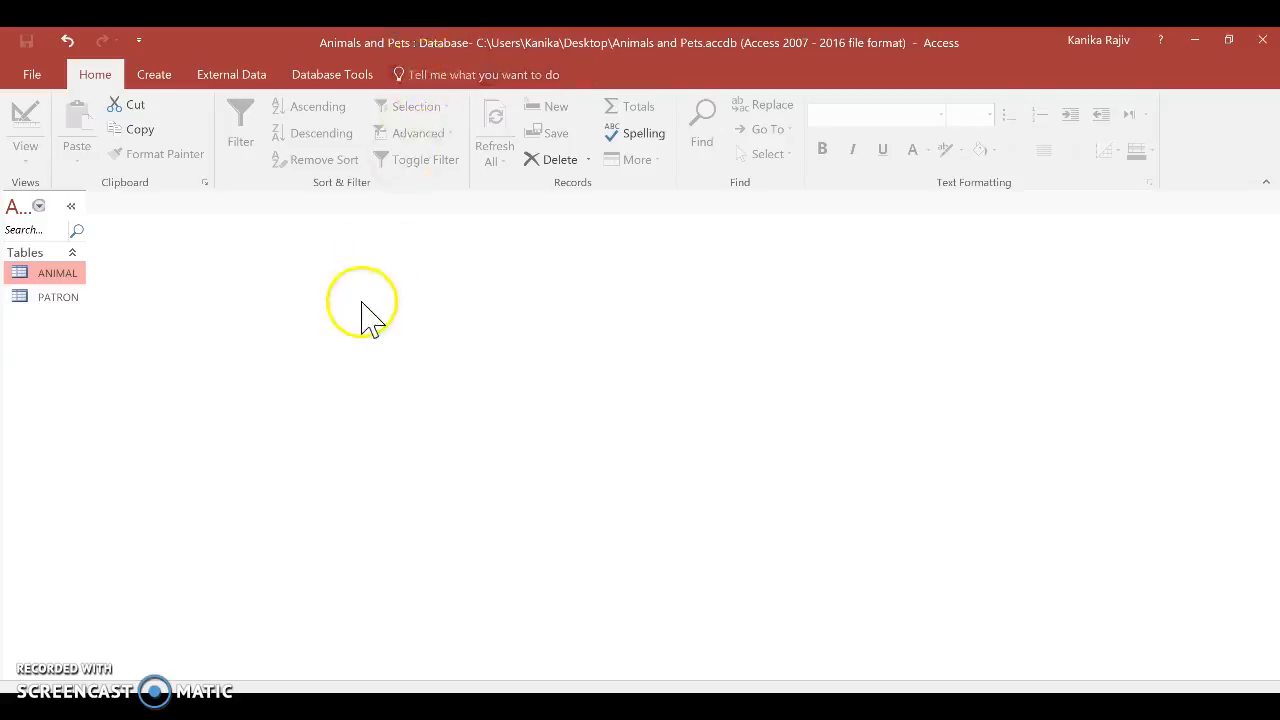
Open the ANIMAL and PATRON tables and examine their columns and records.
click(60, 274)
double_click(60, 274)
click(57, 297)
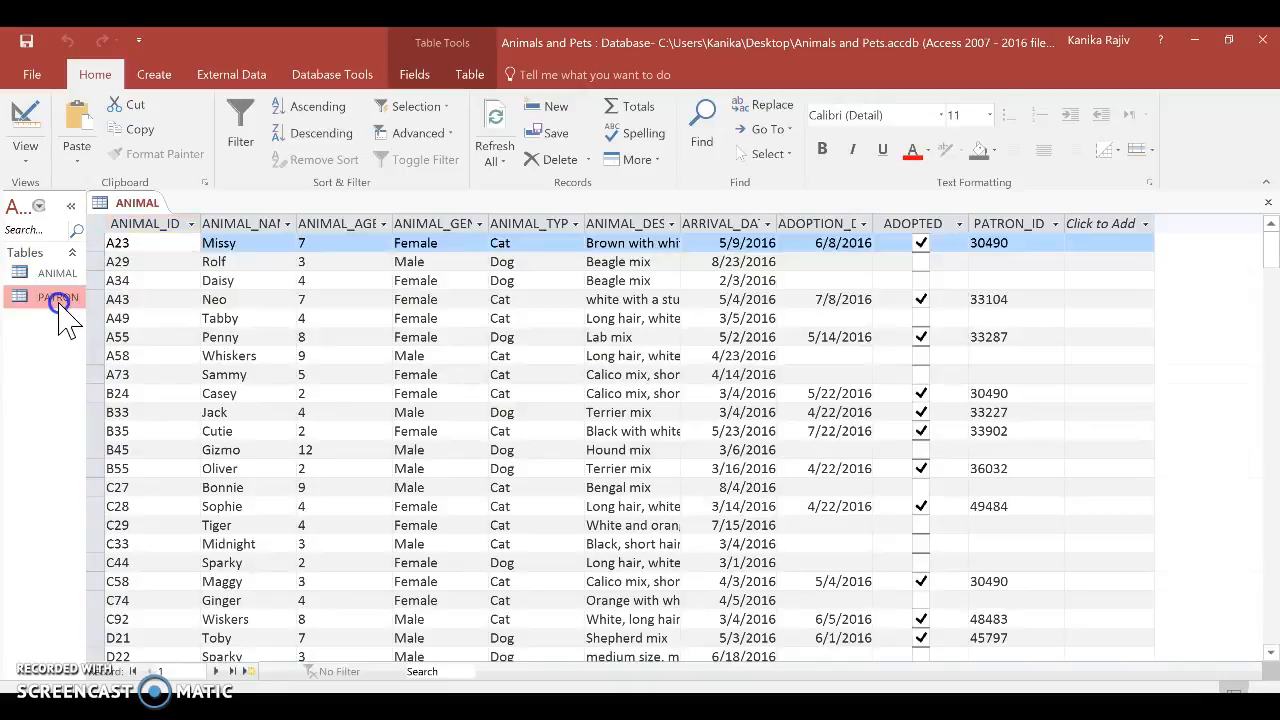
double_click(57, 297)
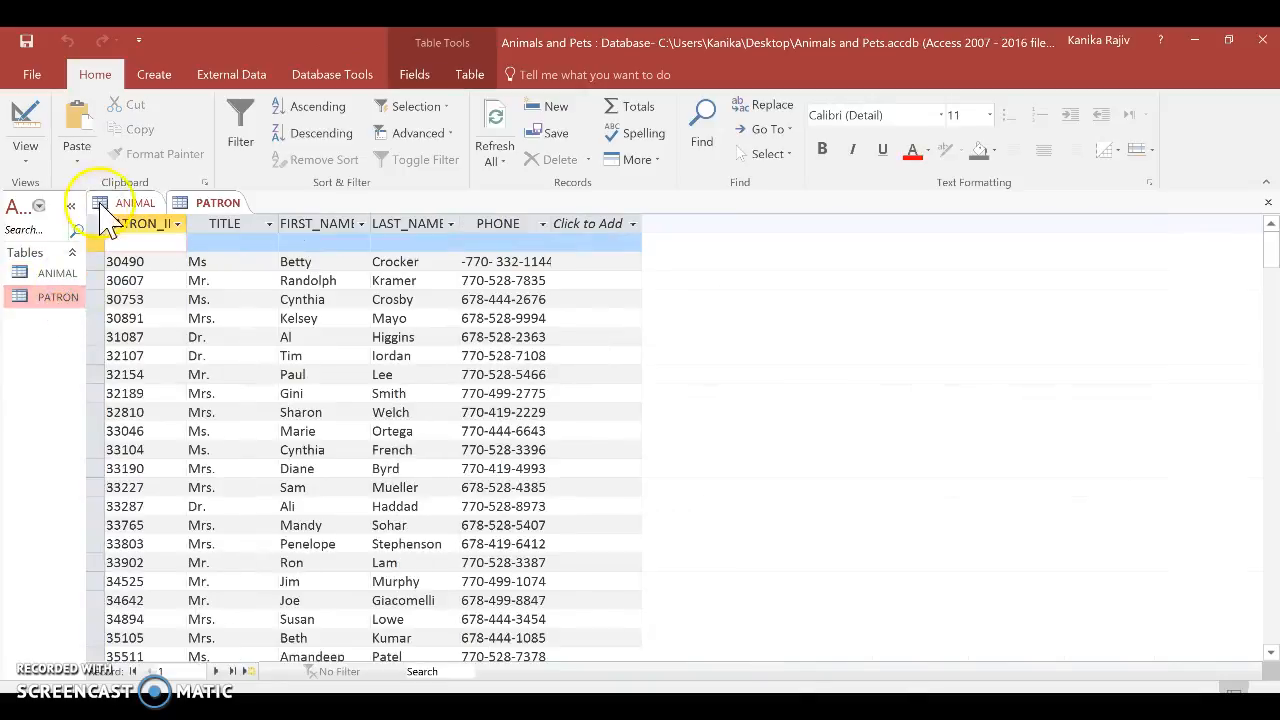
click(132, 203)
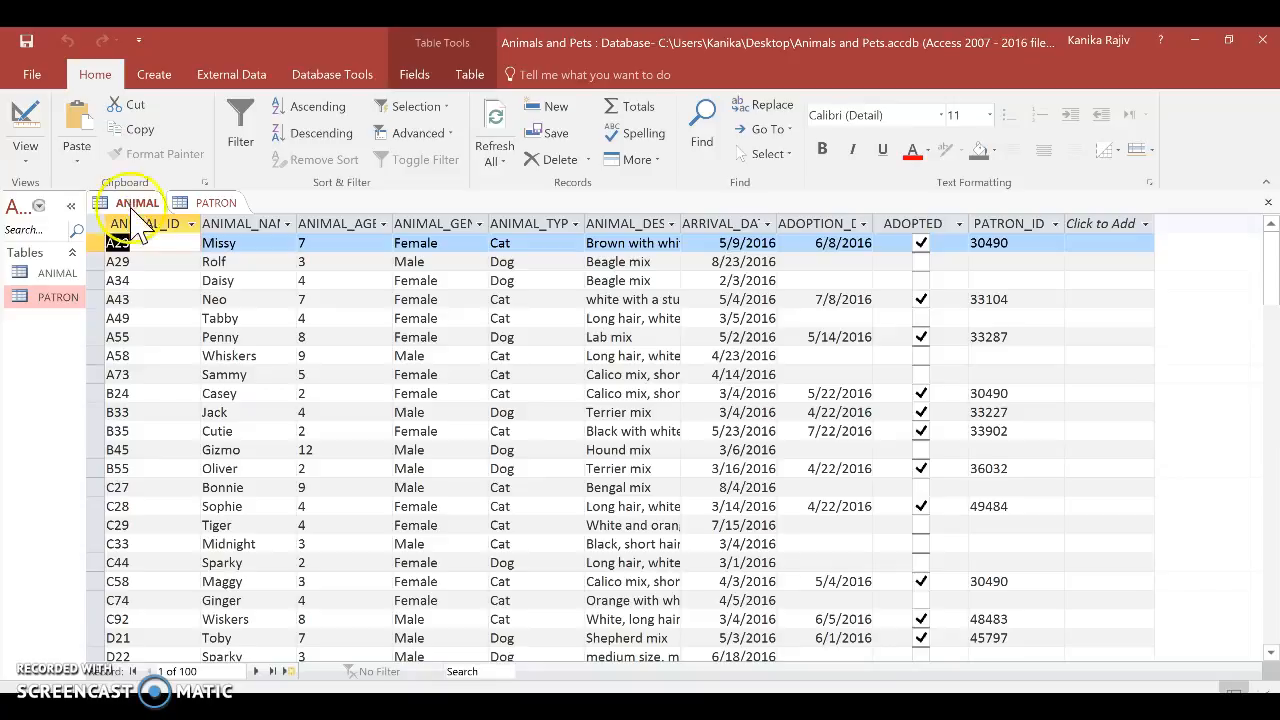
click(243, 320)
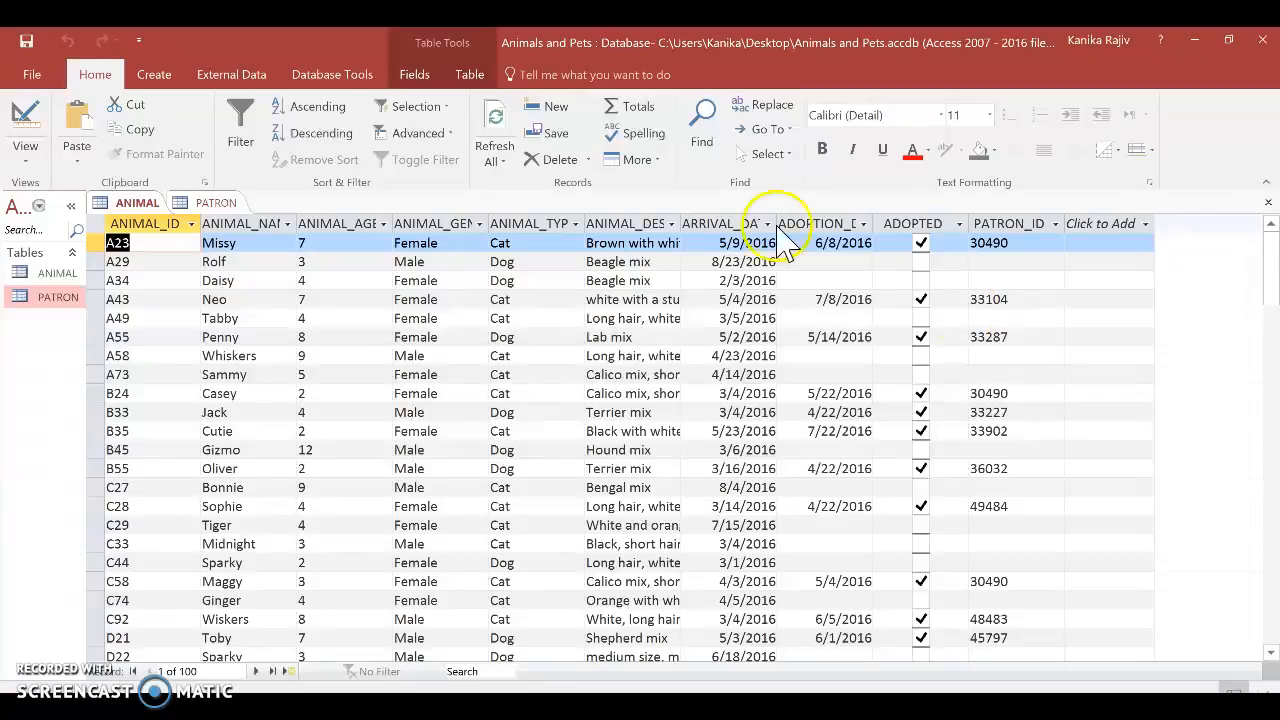
click(218, 204)
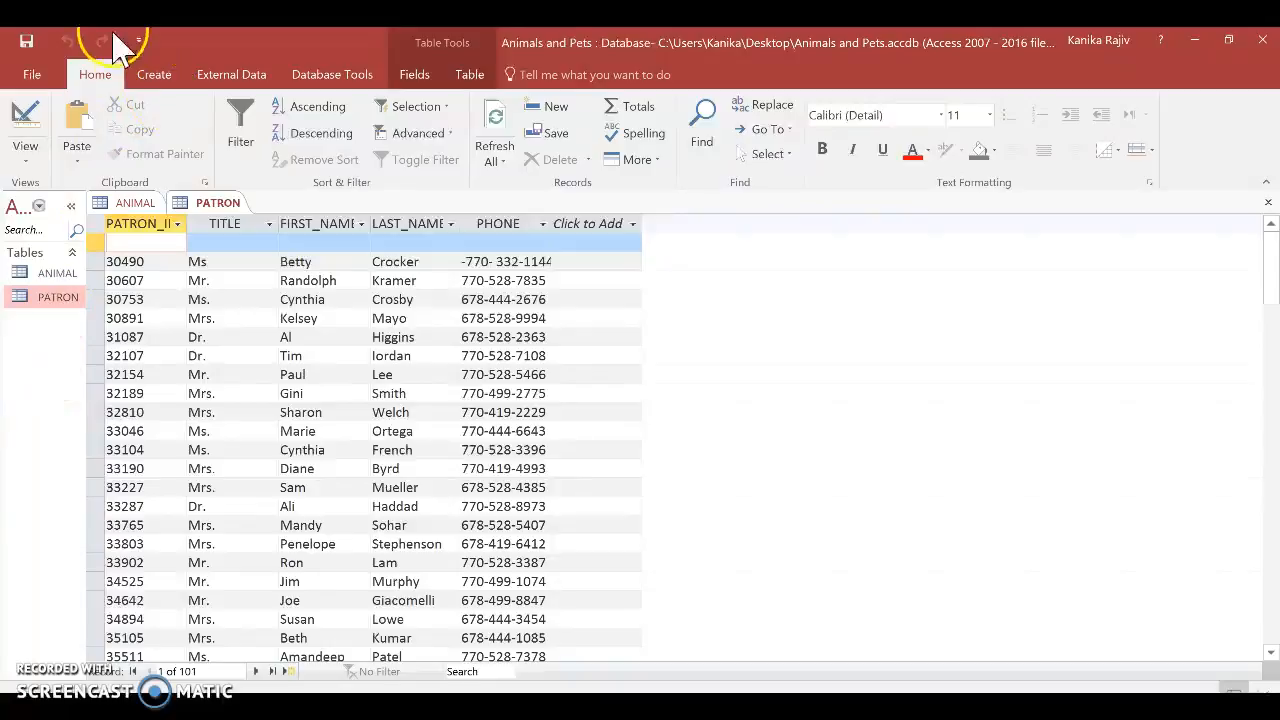
Create a new query without adding any tables and make it a Data Definition query.
click(155, 76)
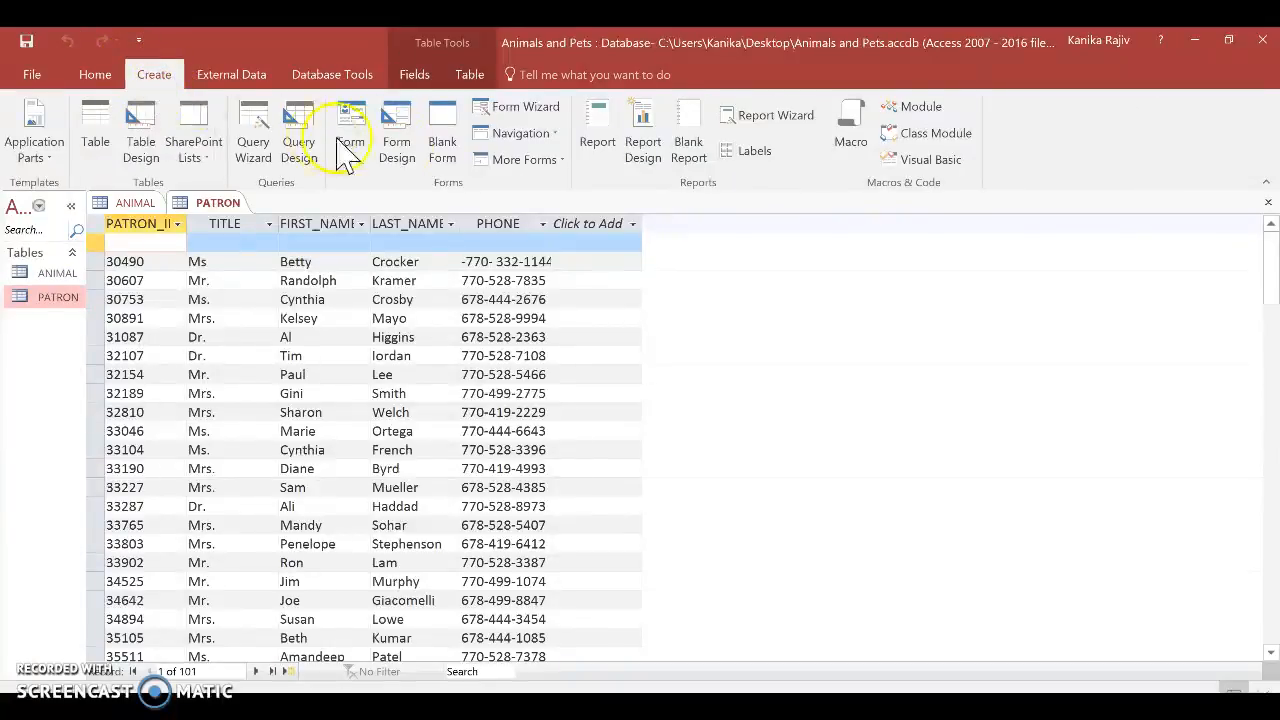
click(305, 150)
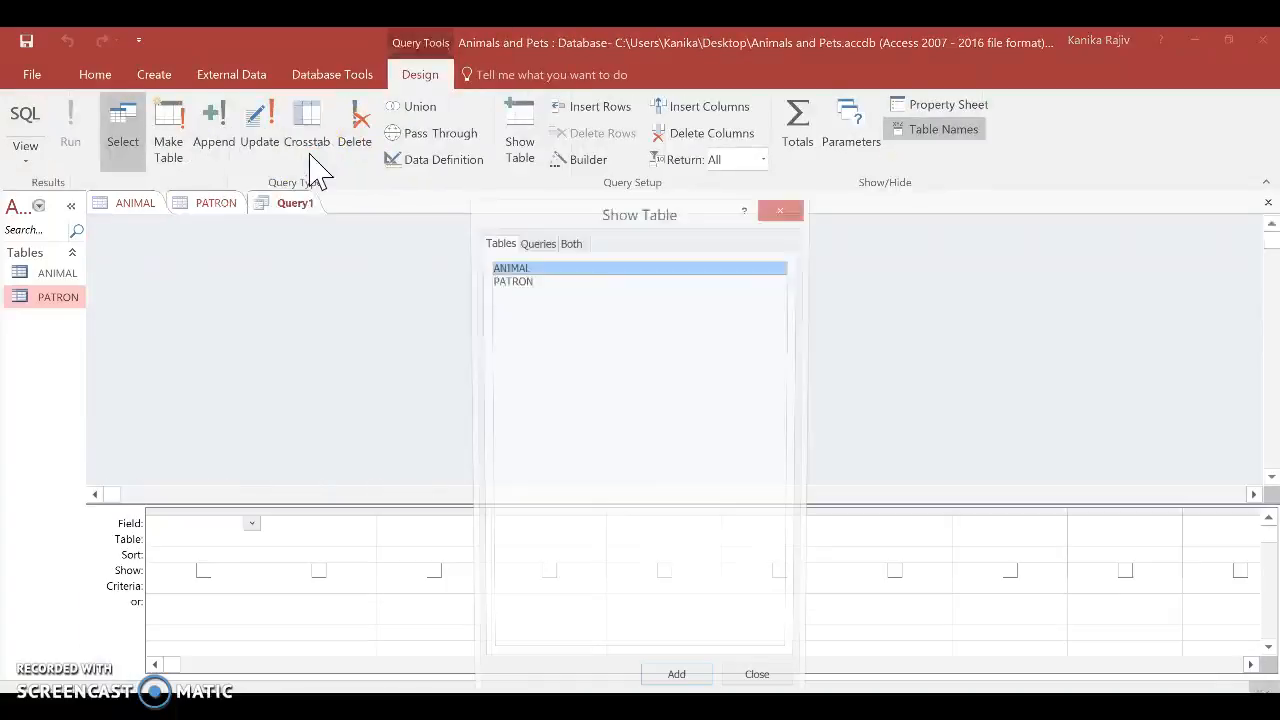
click(785, 215)
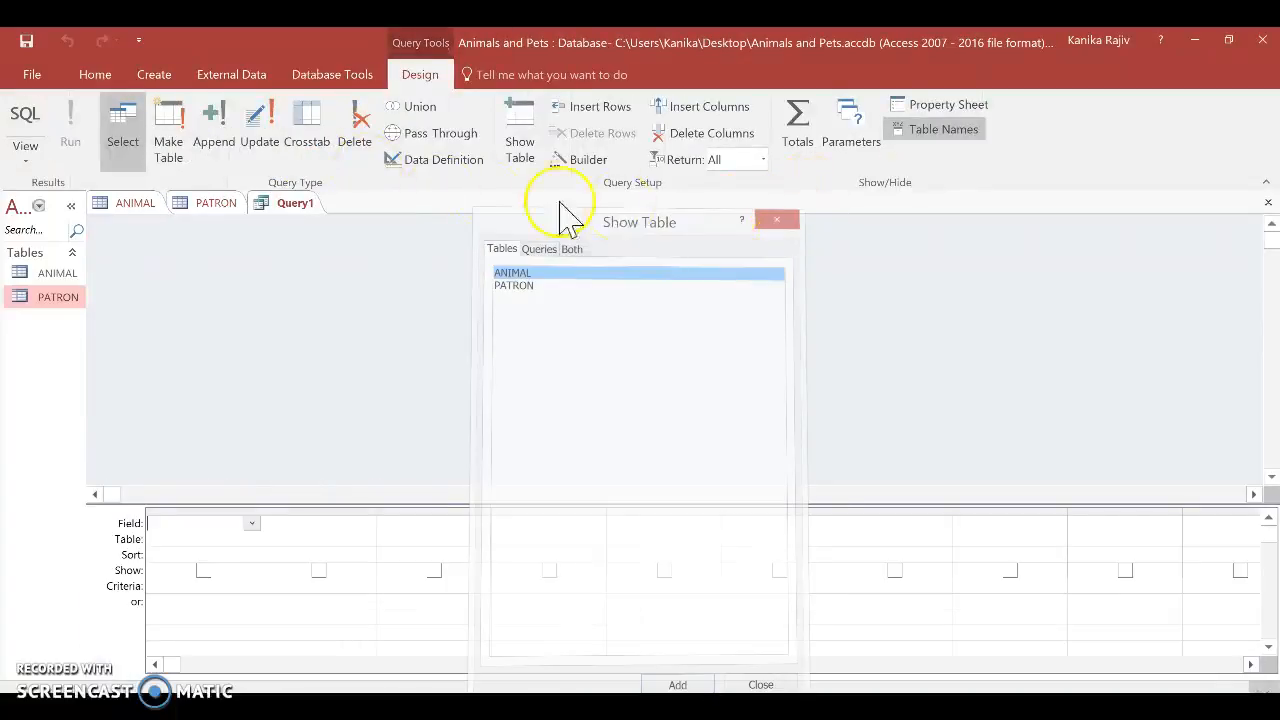
click(474, 170)
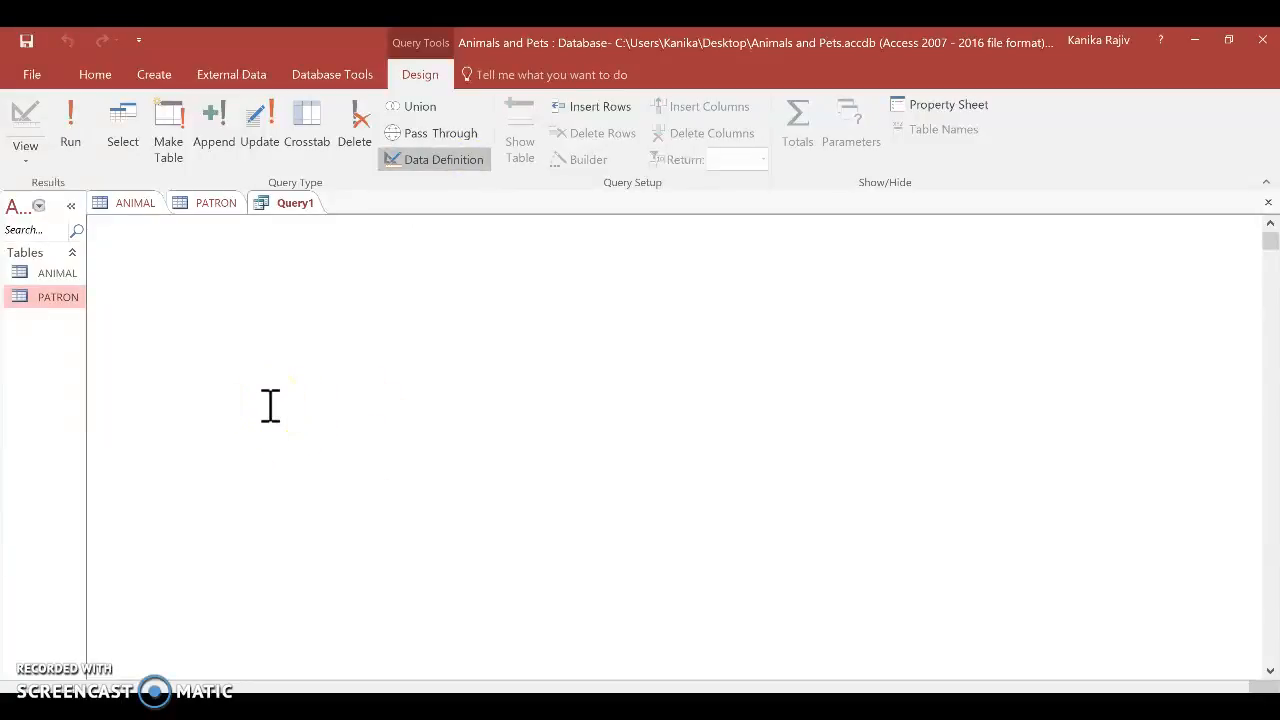
Start a CREATE TABLE DONATION statement with the column DONATION_ID INTEGER NOT NULL UNIQUE.
text(CREATE TABLE DONATION)
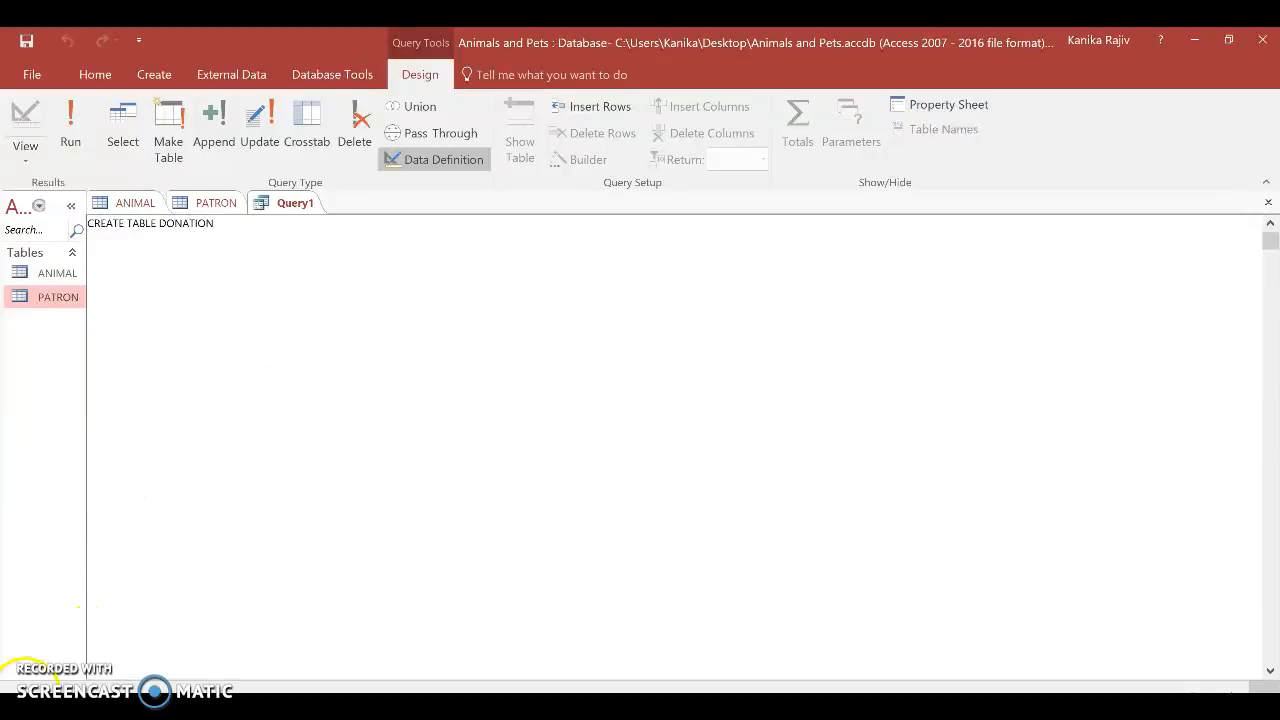
text(()
key(Return)
text(DONATION_ID INTEGER)
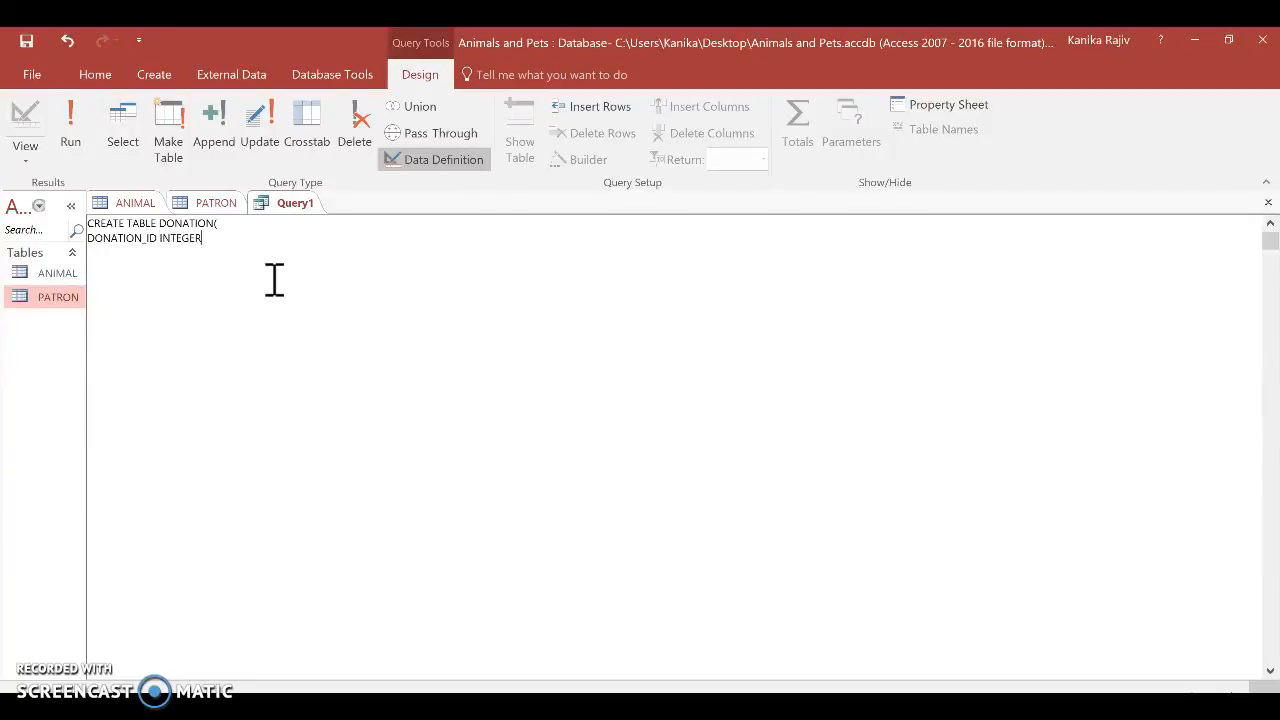
text( NOT N)
text(ULL UNIQU)
Add the columns PATRON_ID INTEGER NOT NULL and DONATION_DATE DATE NOT NULL to the table definition.
text(PATRON)
text(_ID INTE)
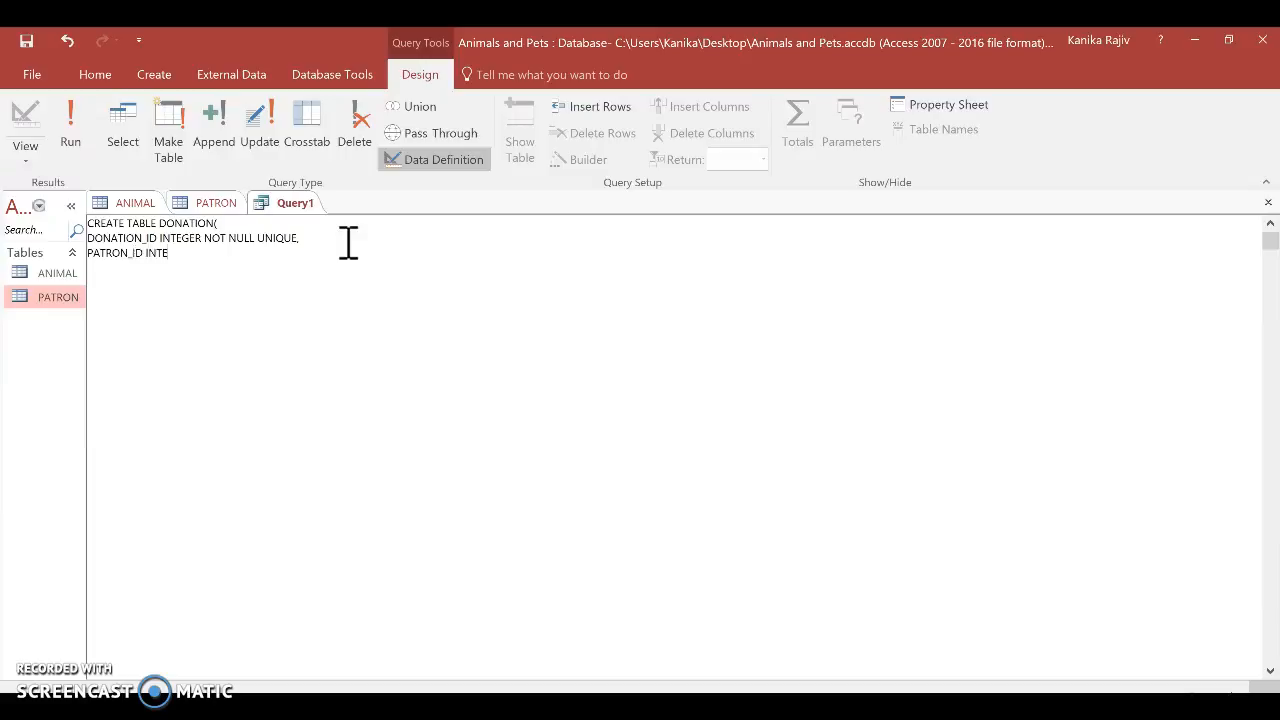
text(GER NOT NULL, )
text(DONATION)
text(_DATE)
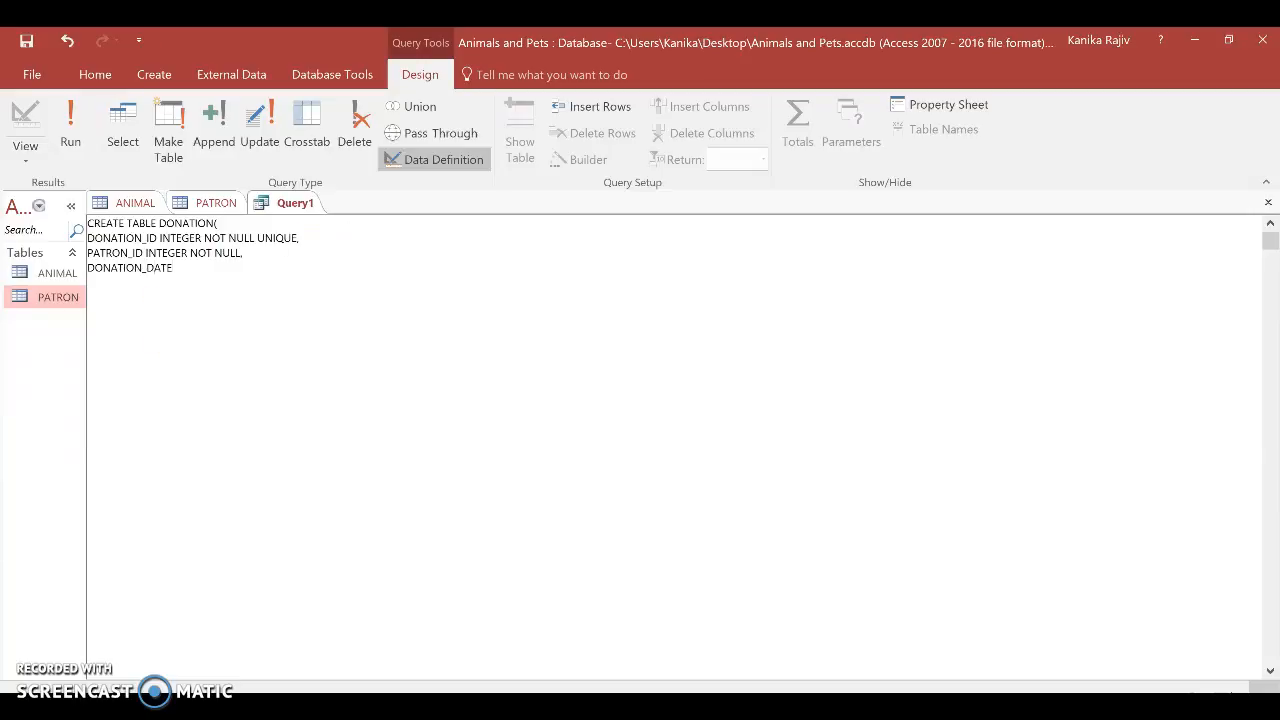
text( DATE NO)
text(T NULL, )
Add the column DONATION_VALUE INTEGER NOT NULL and finish the statement with PRIMARY KEY (DONATION_ID));.
text(DONATION)
text(_VALUE INTEG)
text(ER NOT NUL)
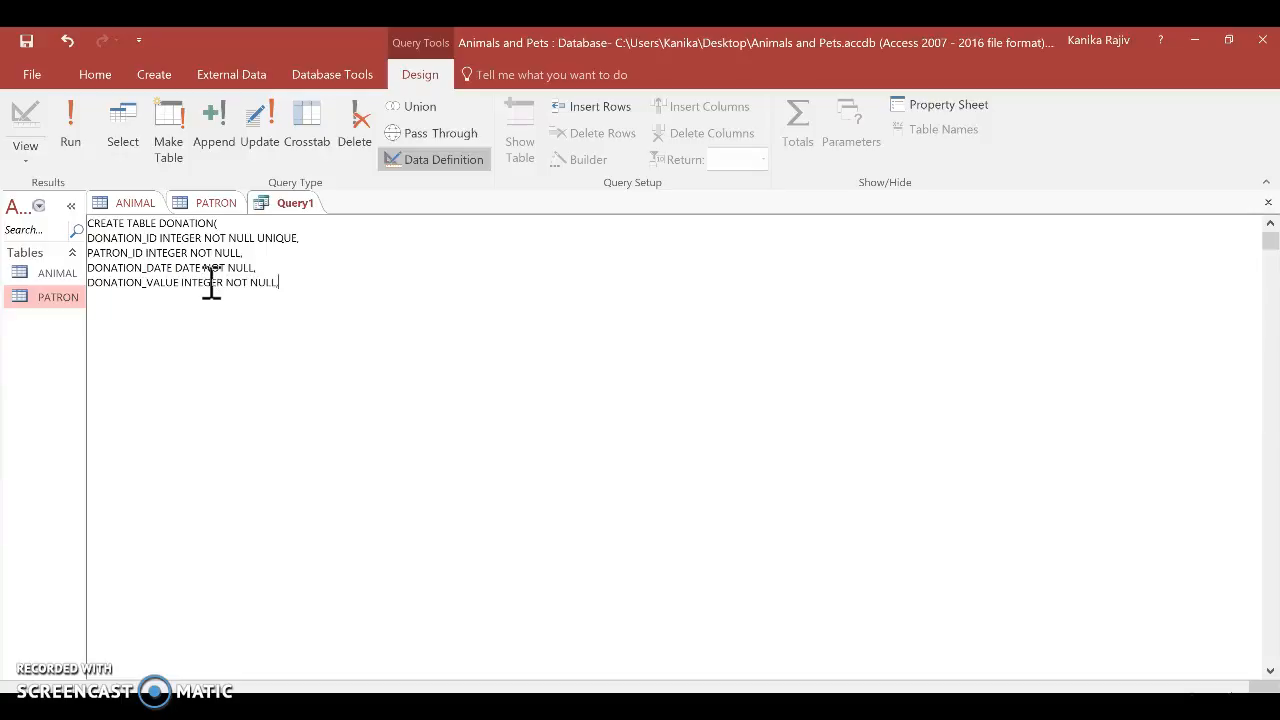
text(L,)
key(Return)
text(PRIMARY KEY (DONATION_ID));)
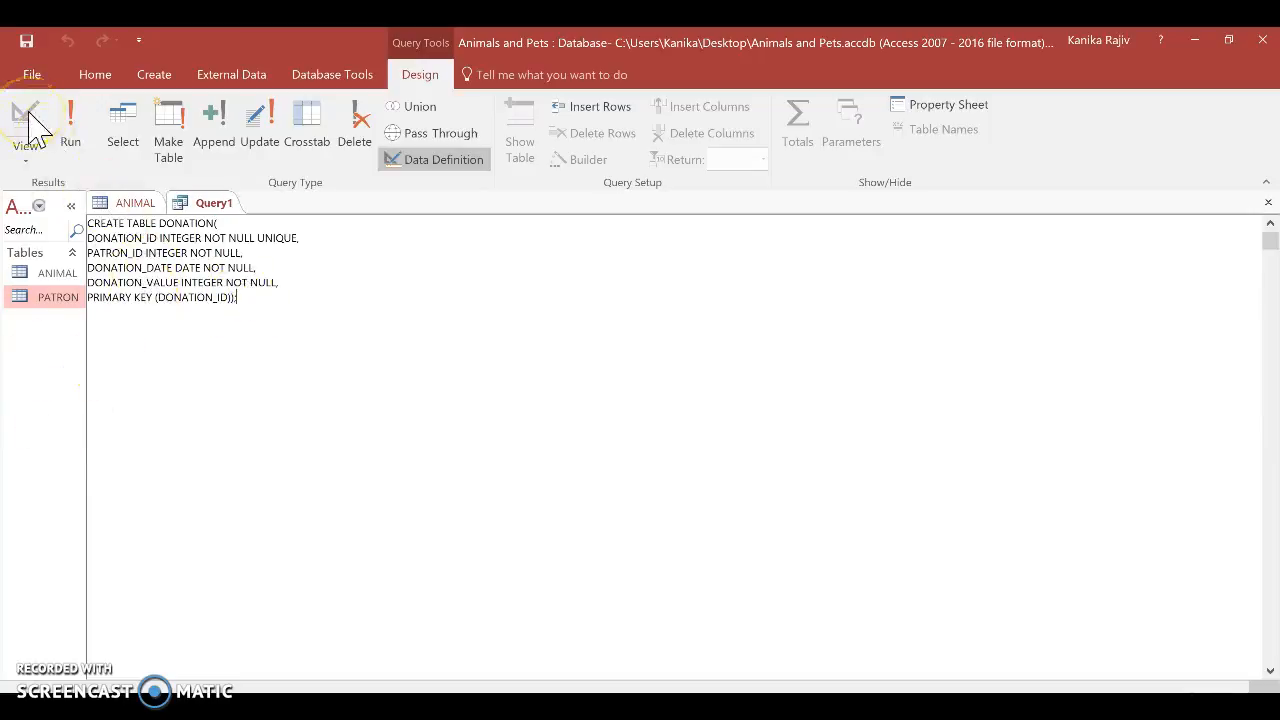
Run the CREATE TABLE statement and close the query, saving it as "Create DONATION table".
click(72, 125)
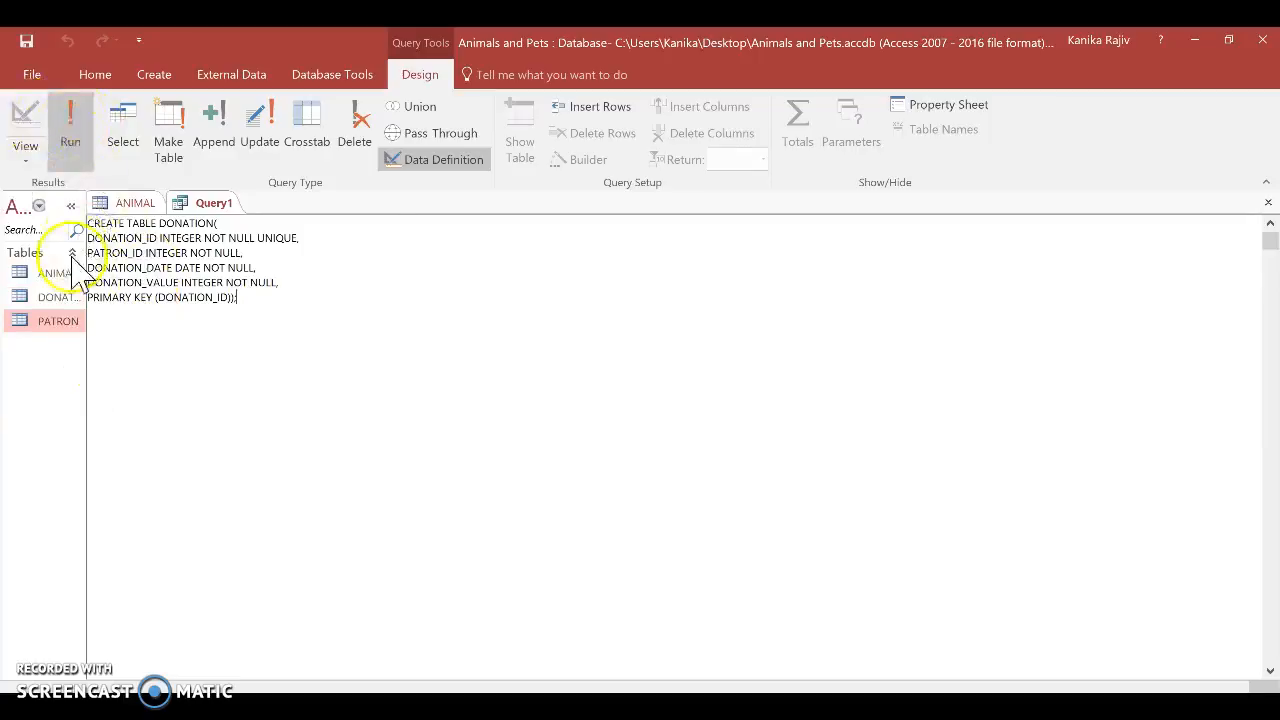
click(1268, 202)
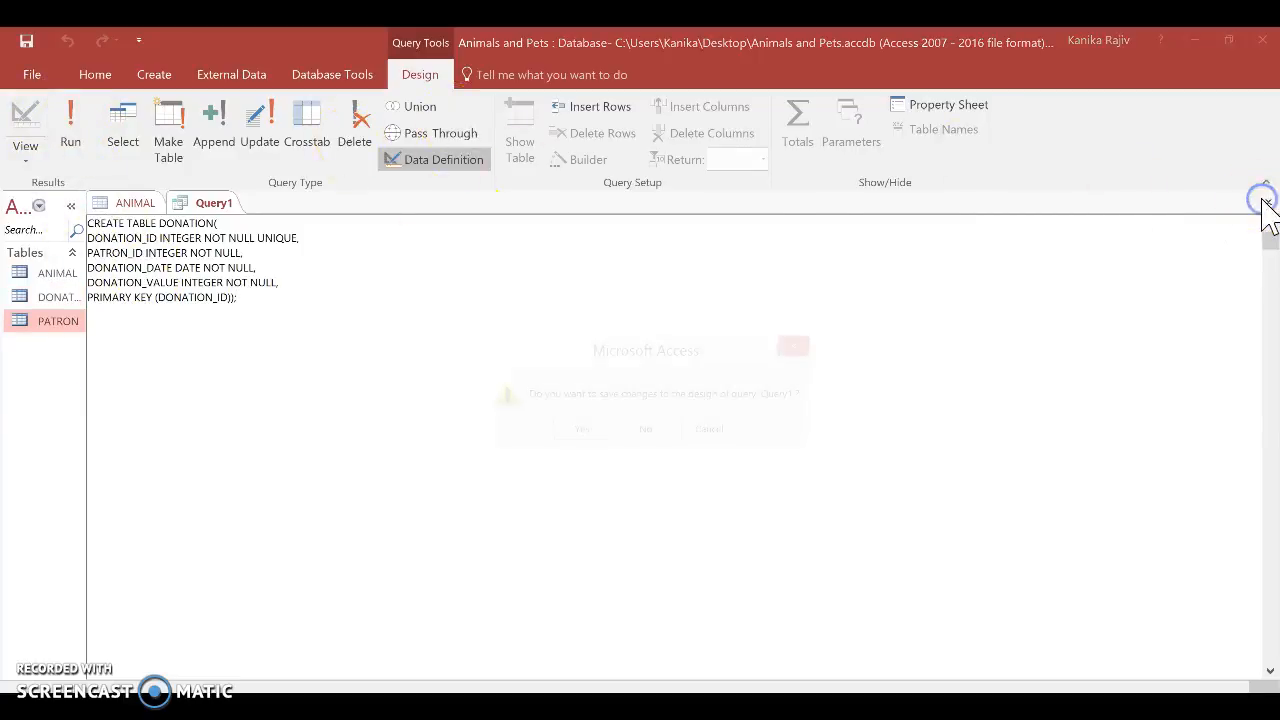
click(575, 434)
text(C)
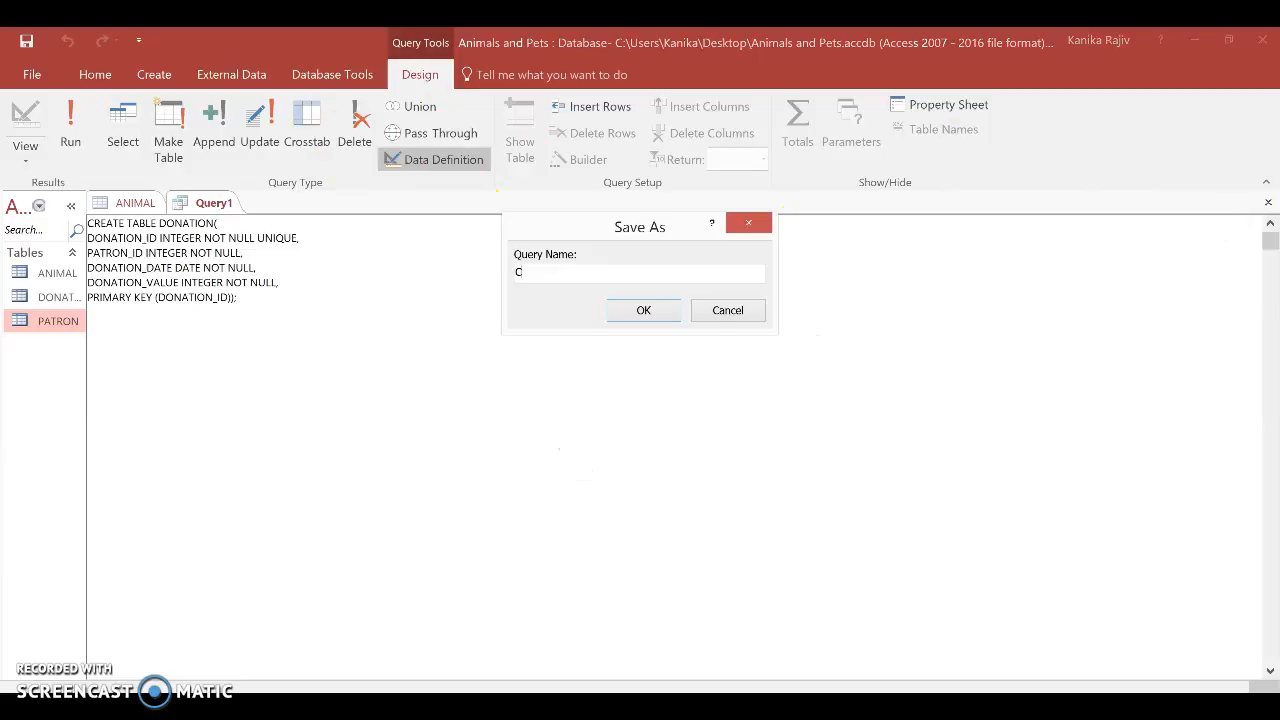
text(reate DONATAT)
key(BackSpace)
key(BackSpace)
key(BackSpace)
key(BackSpace)
text(ION table)
key(Return)
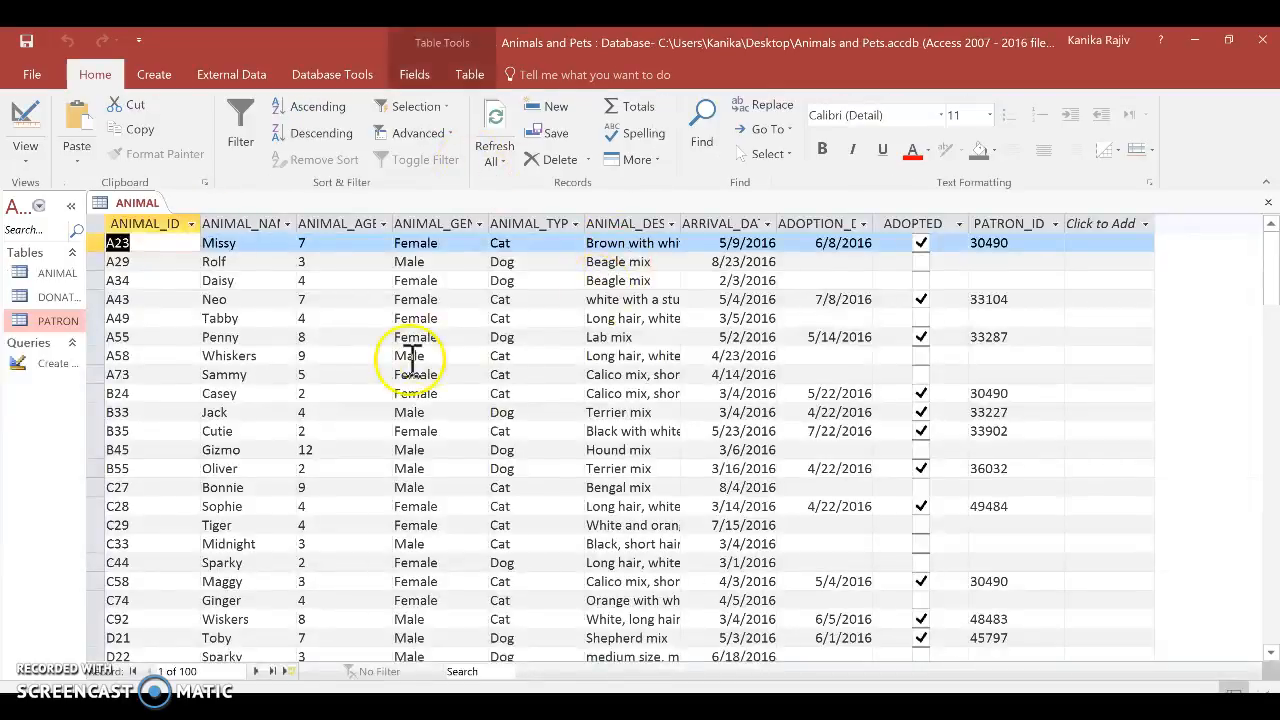
Open the new DONATION table to check its columns, and close all open tables.
double_click(52, 297)
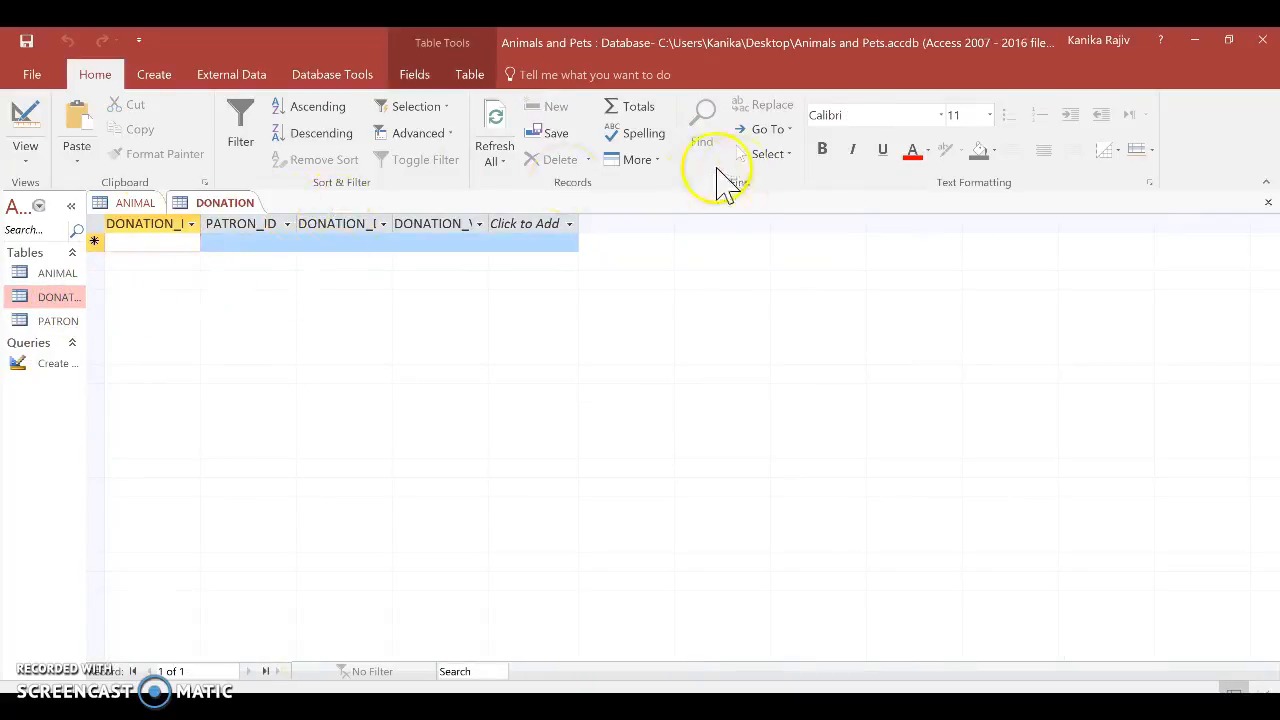
click(1267, 202)
click(1267, 202)
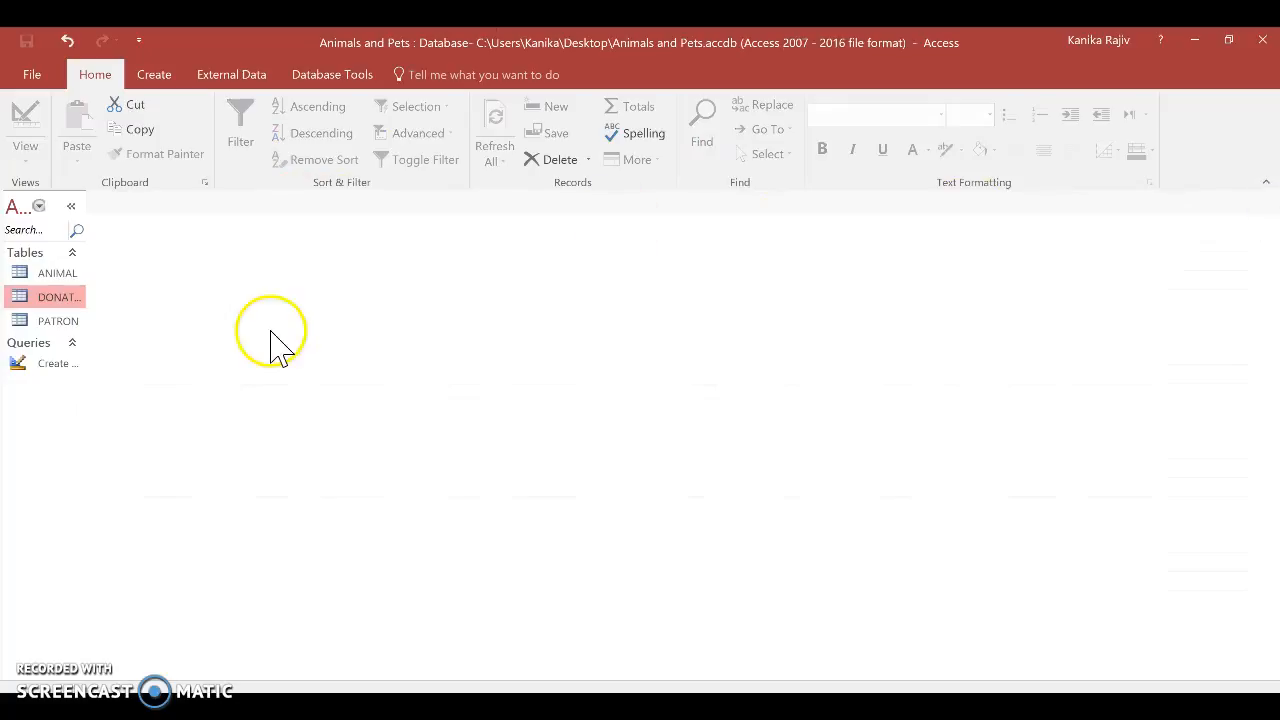
Create another Data Definition query without adding any tables.
click(152, 76)
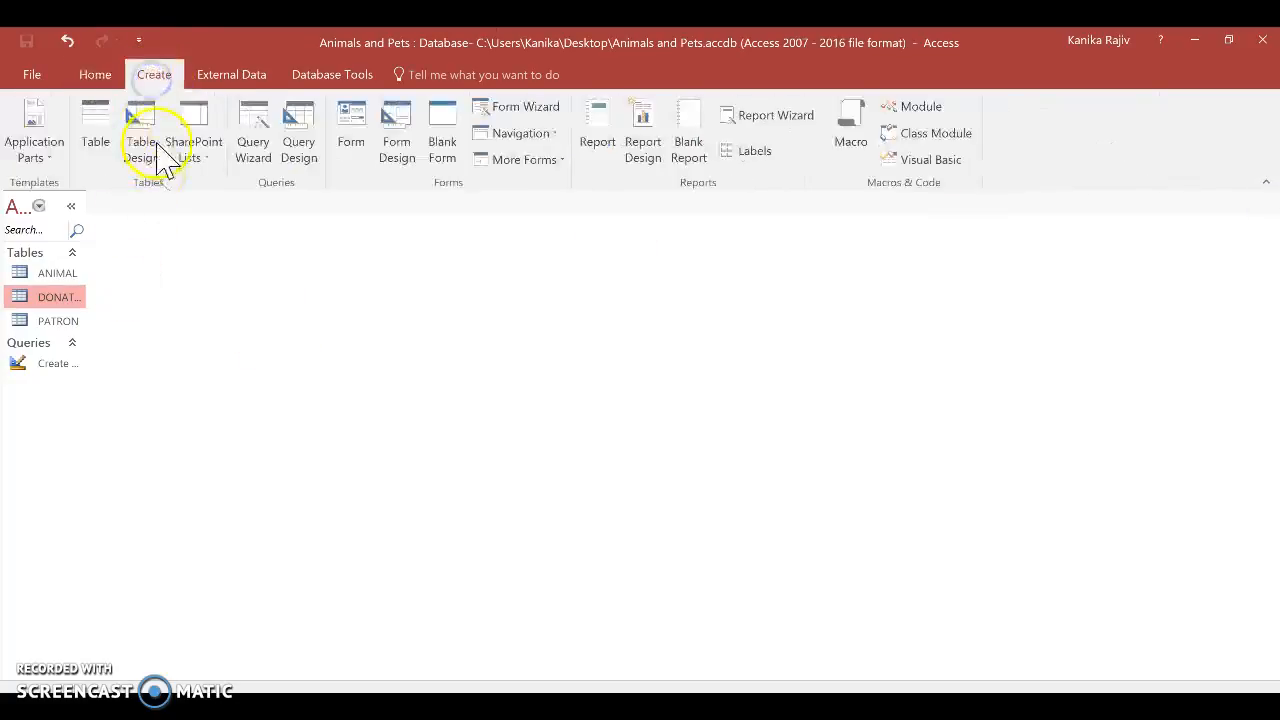
click(299, 150)
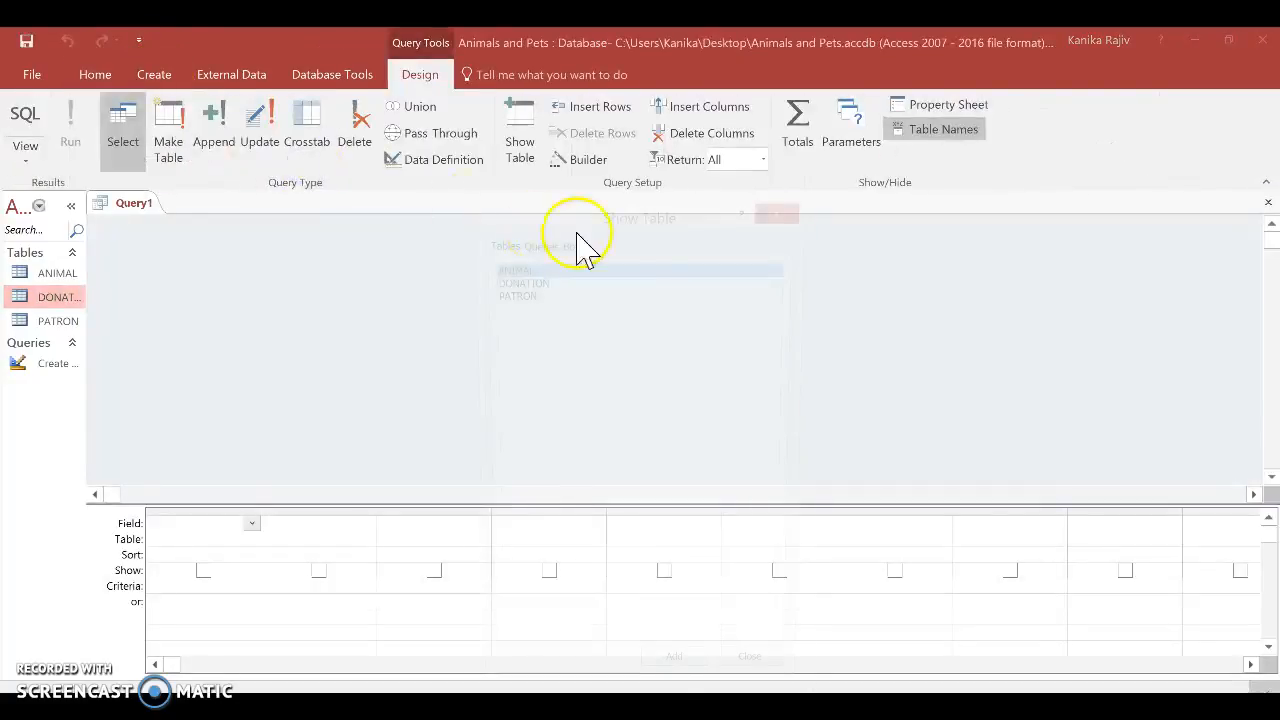
click(790, 212)
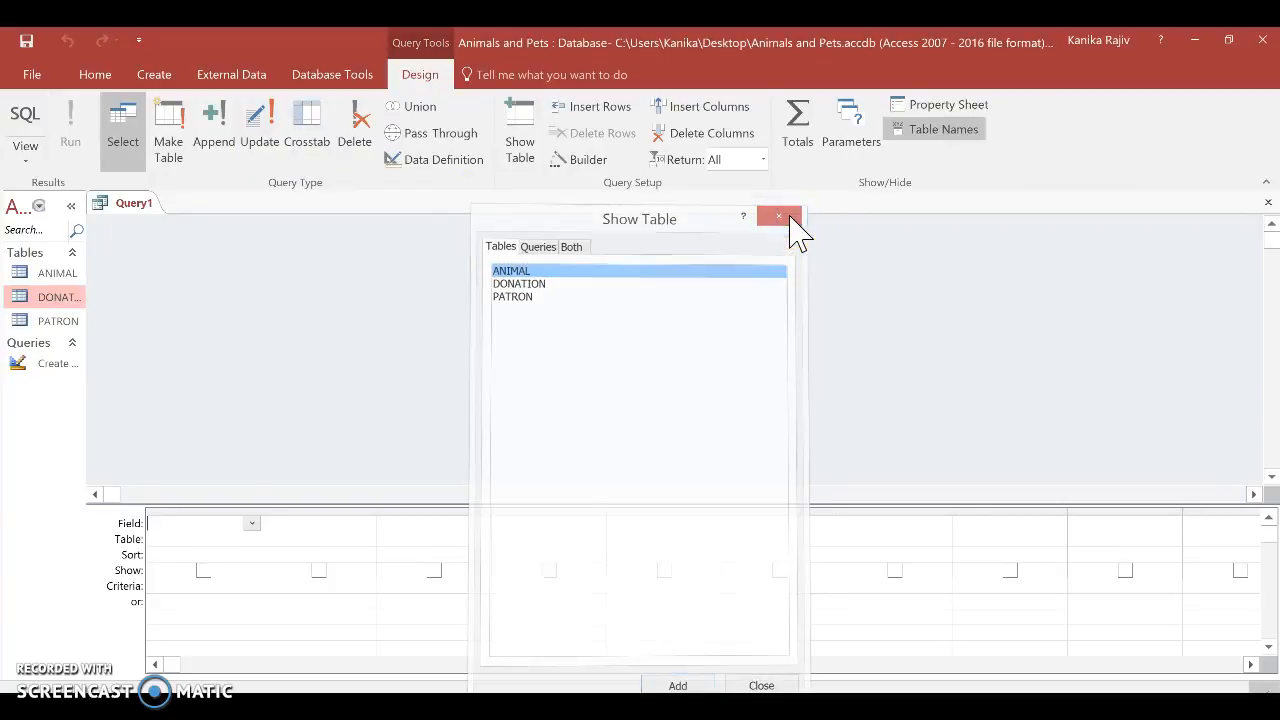
click(463, 172)
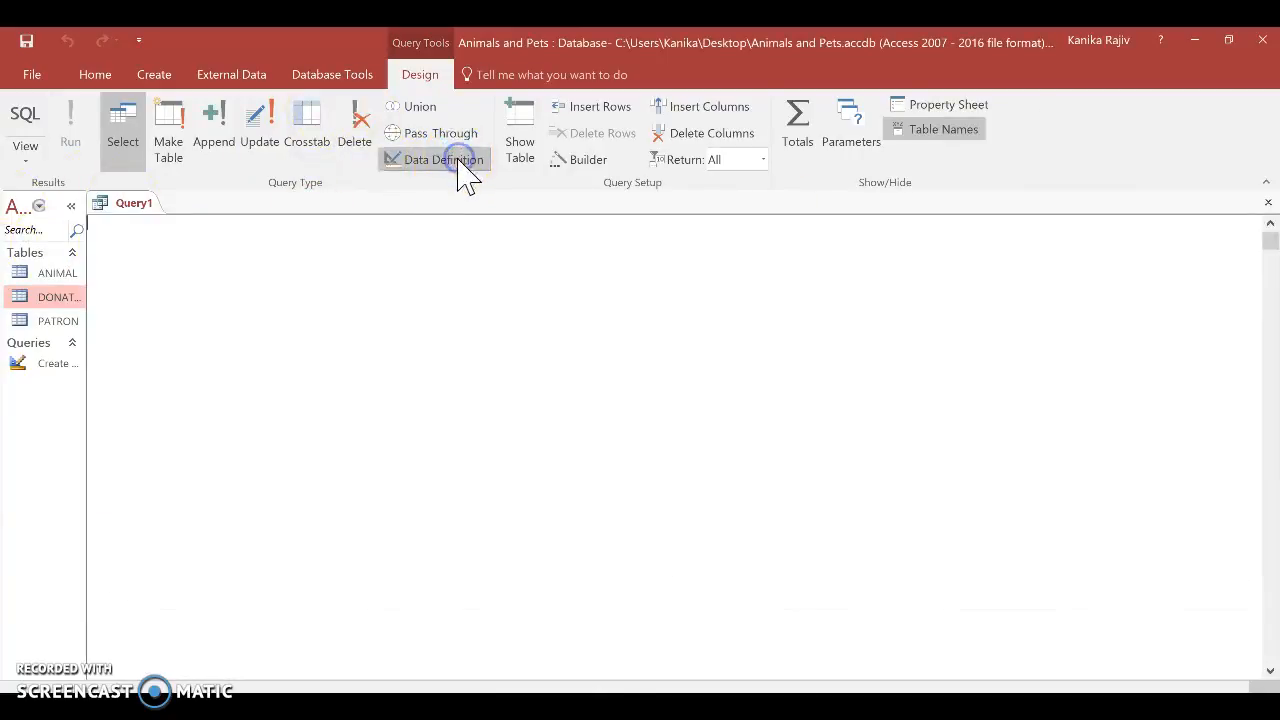
click(231, 321)
click(231, 321)
Begin the statement INSERT INTO DONATION with an opening VALUES( clause on the second line.
text(INSERT)
key(BackSpace)
text(ERT INTO DONATION)
key(Return)
text(VALUES()
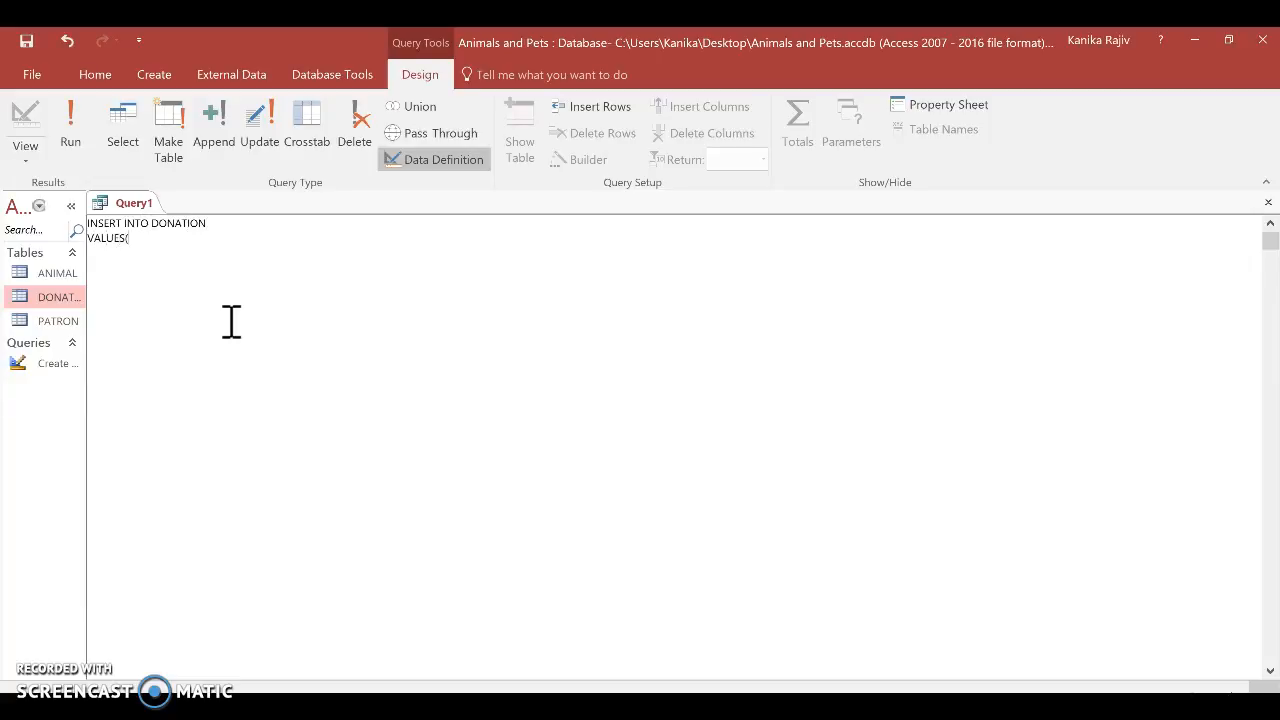
Check the DONATION table's column order and complete VALUES with 2100, the patron's ID, '02 Feb 17' and 217.
double_click(45, 296)
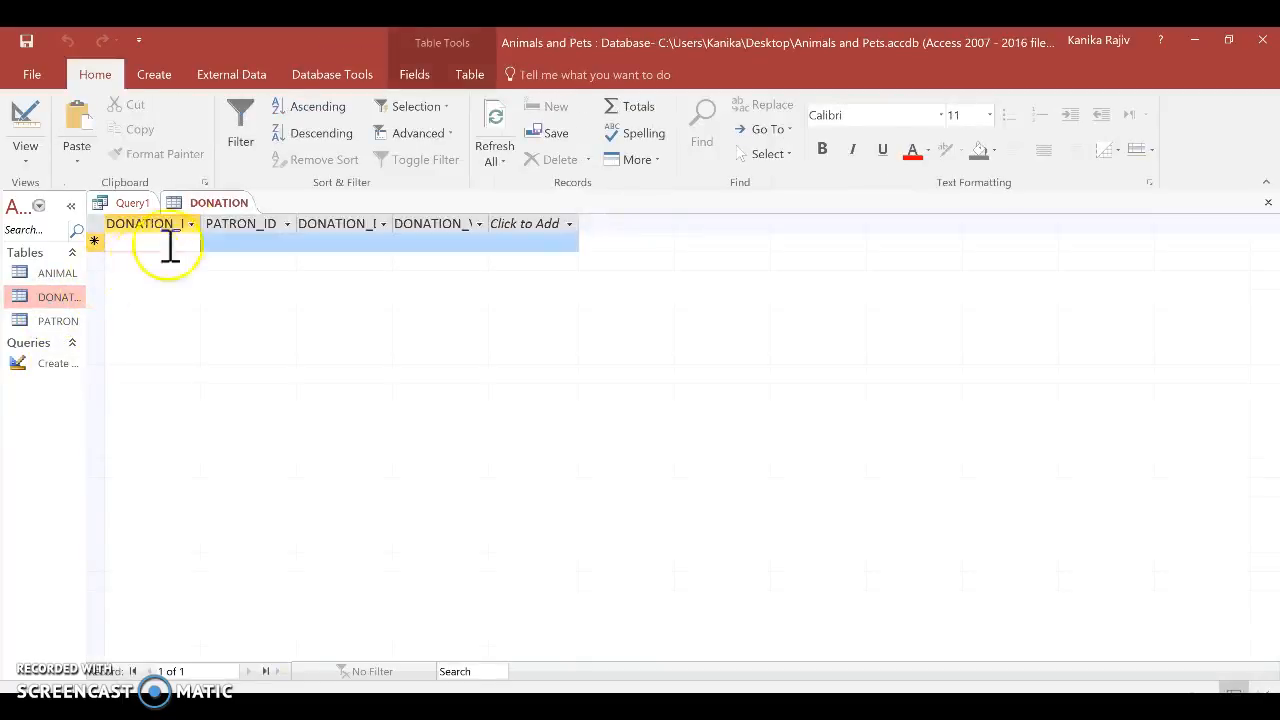
click(128, 203)
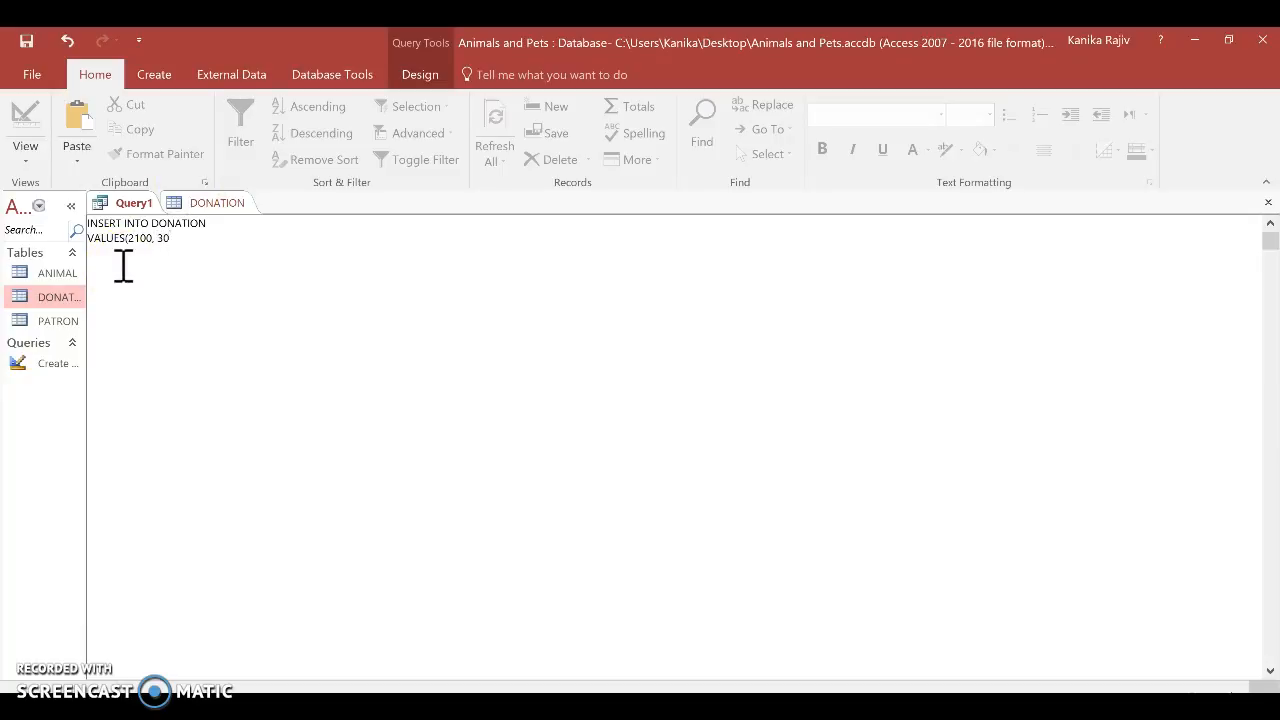
text(490)
click(210, 254)
key(BackSpace)
text(')
text(7', 217);)
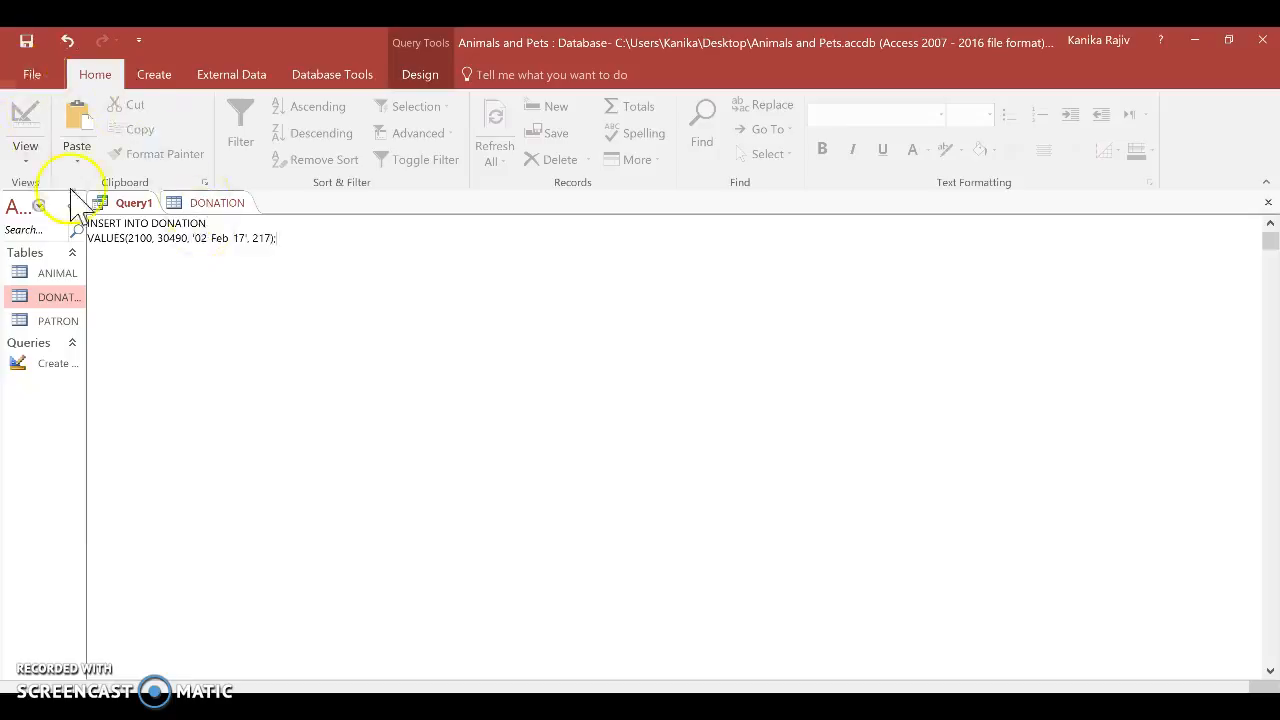
Run the INSERT statement and accept appending the row to DONATION.
click(415, 75)
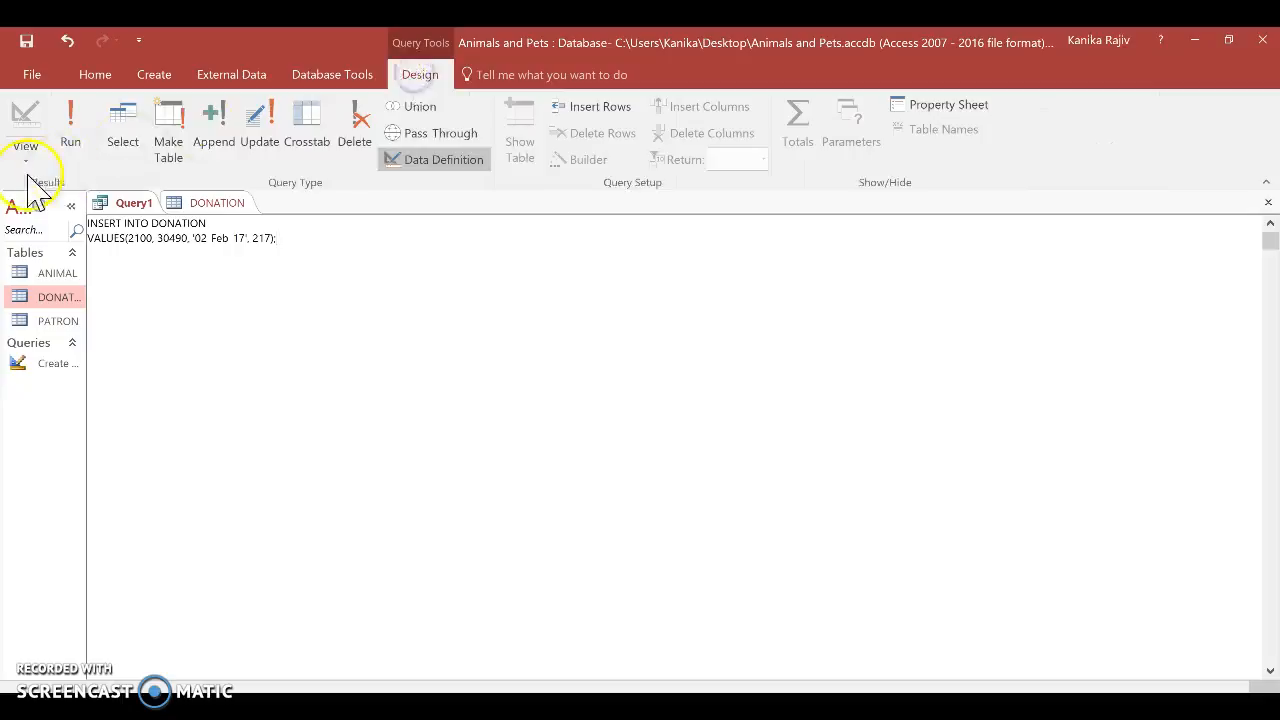
click(66, 132)
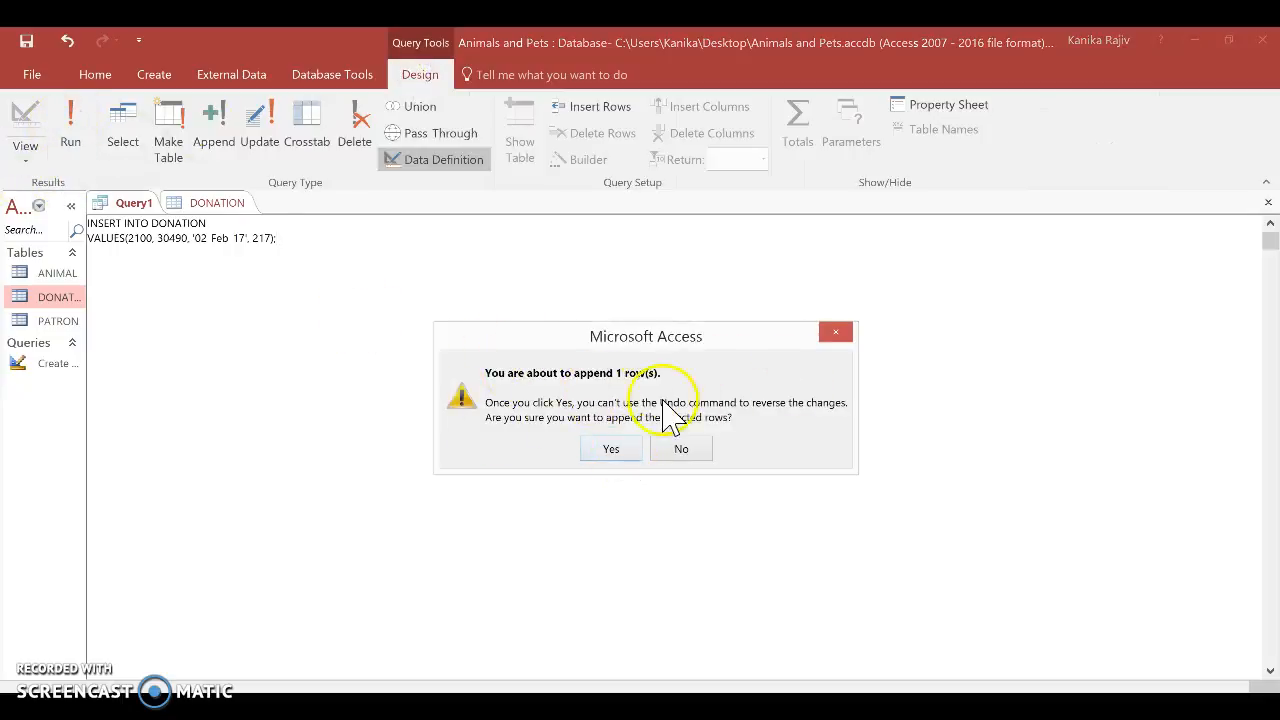
click(618, 452)
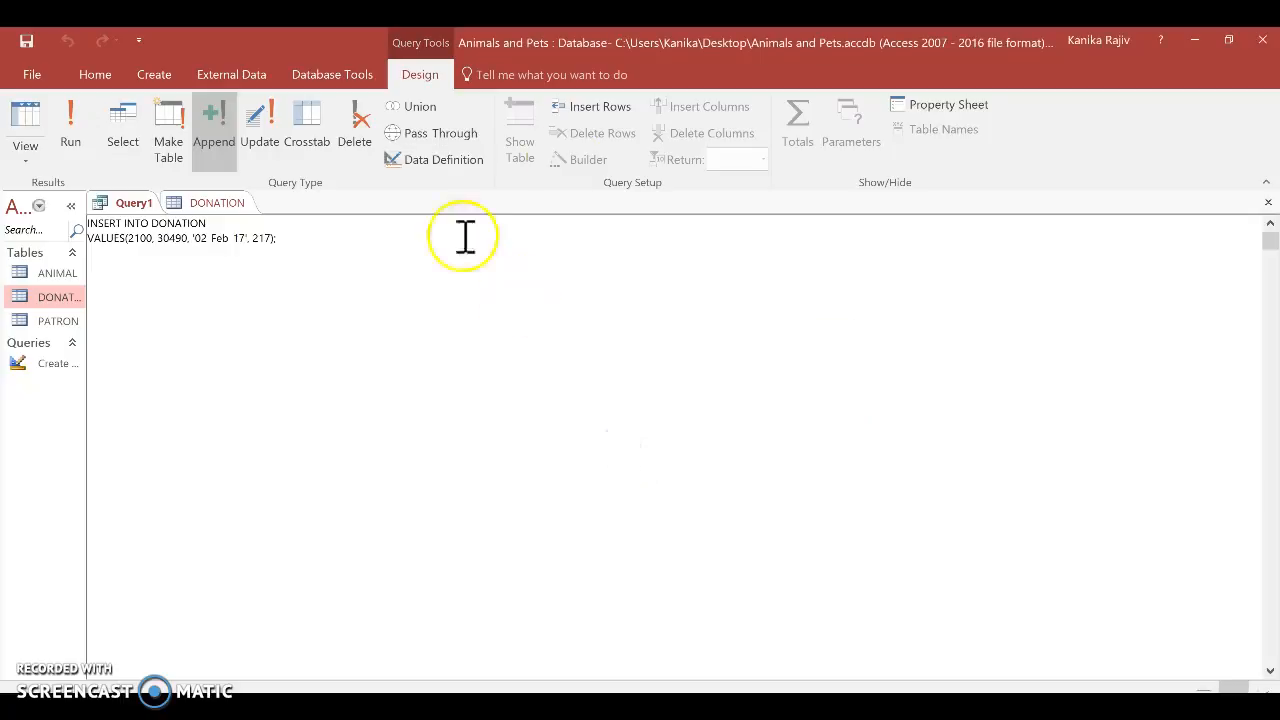
Reopen the DONATION table to check the inserted record, and close it again.
double_click(45, 297)
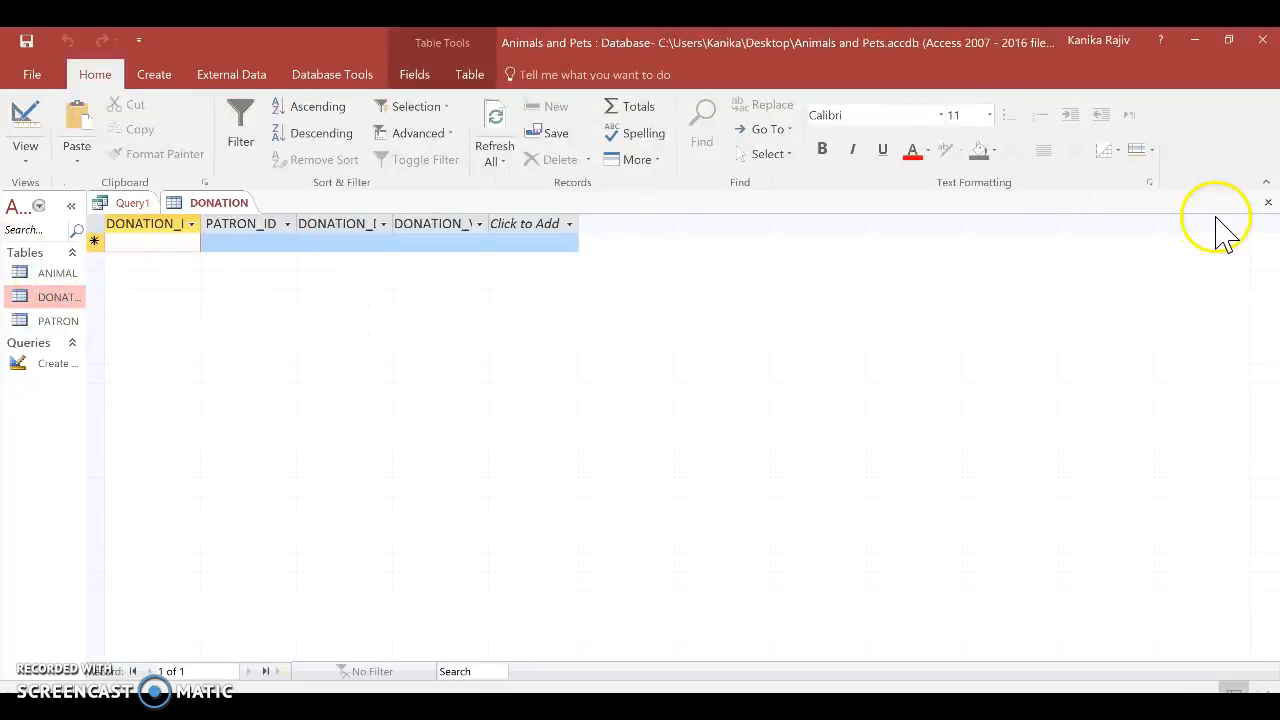
click(1268, 201)
double_click(41, 297)
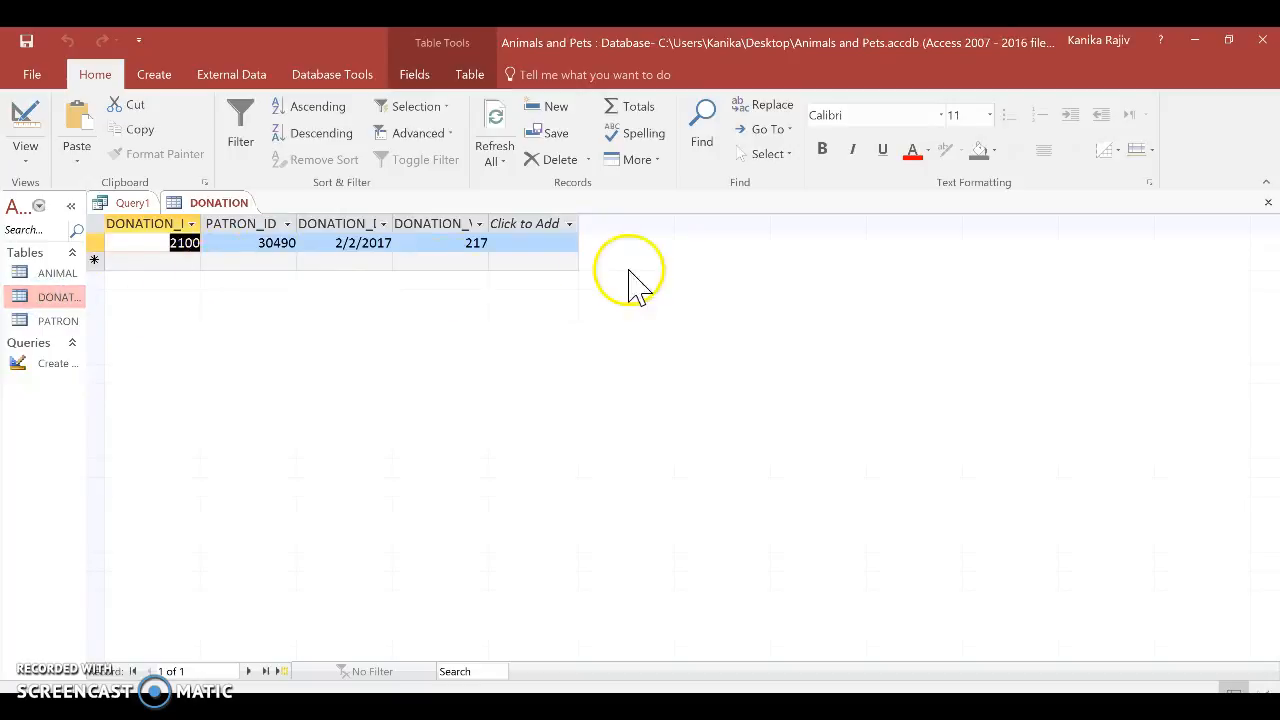
click(1268, 202)
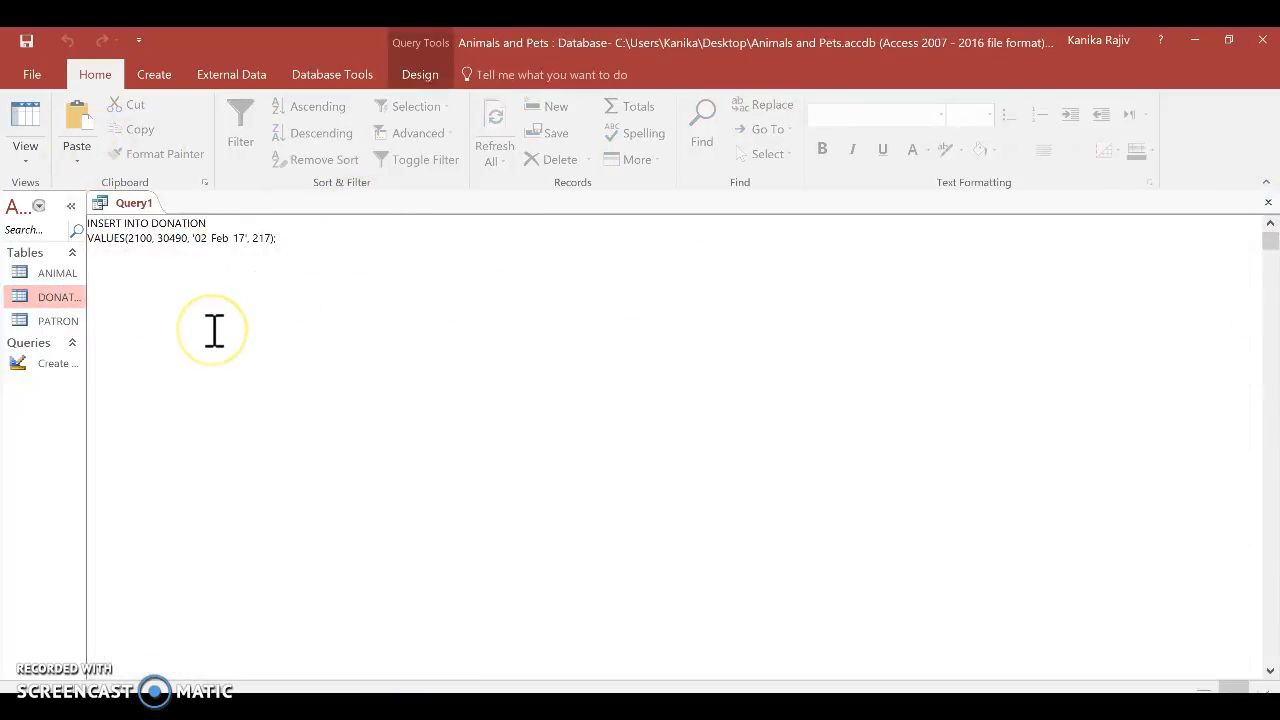
Close the INSERT query and save it under the name Insert into DONATION.
click(1268, 203)
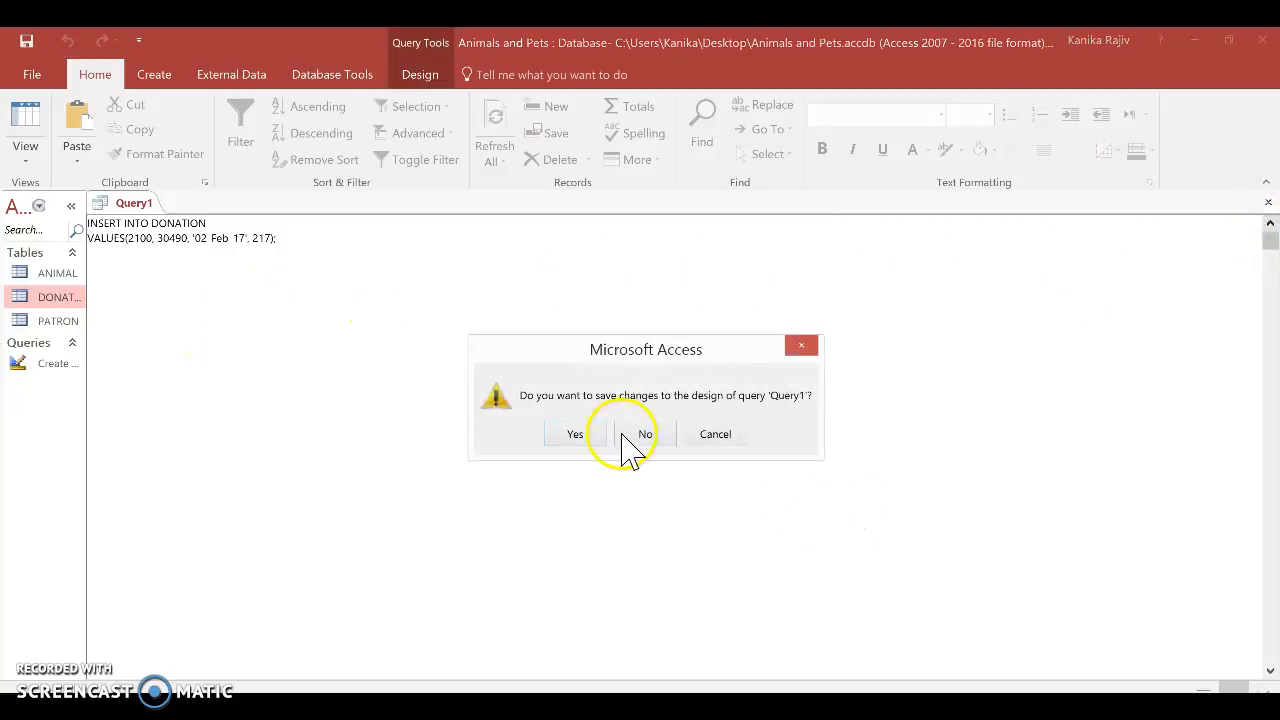
click(592, 436)
text(Insert into)
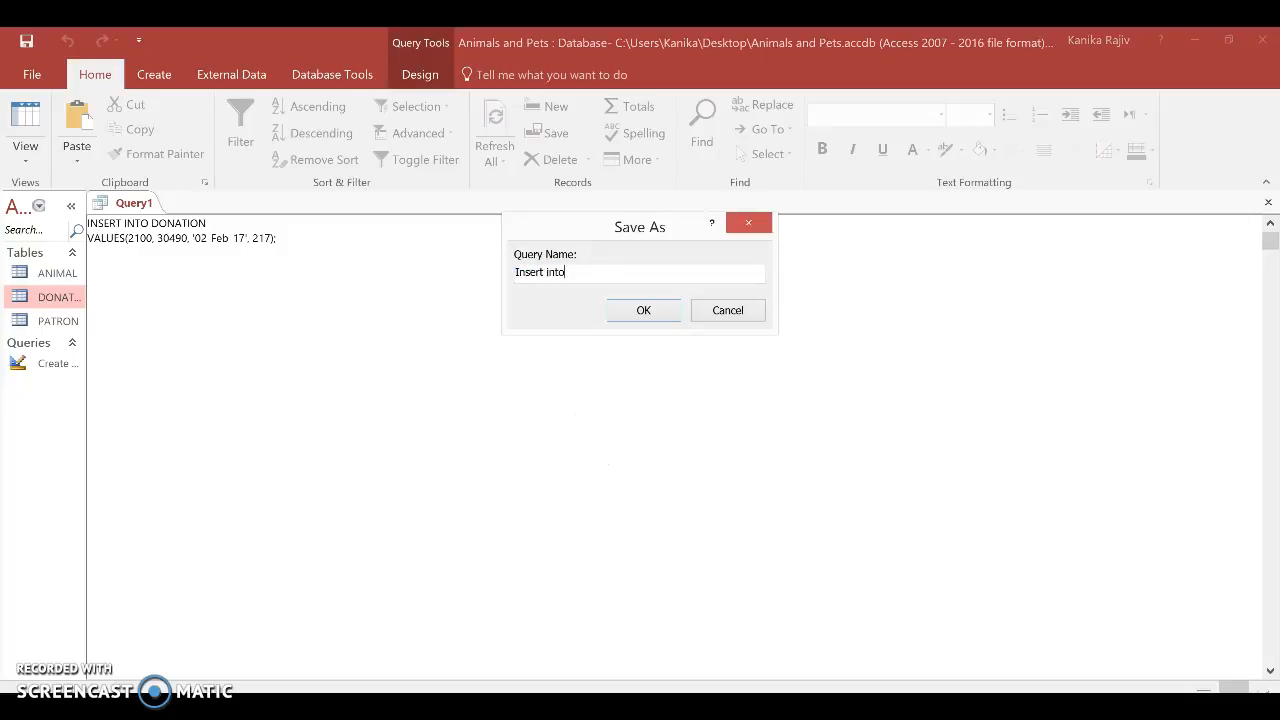
text( DONATION)
key(Return)
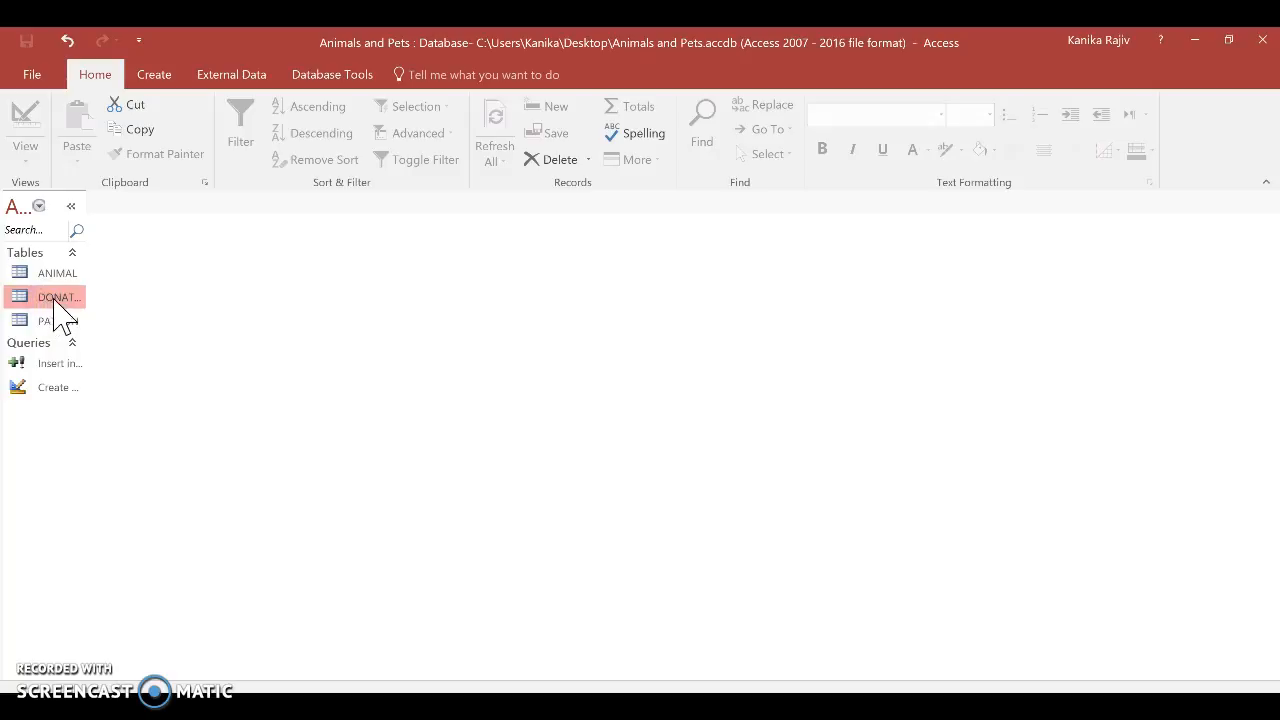
Open the DONATION table, paste the copied donation records starting in the empty new row, and close the table.
double_click(52, 296)
click(180, 265)
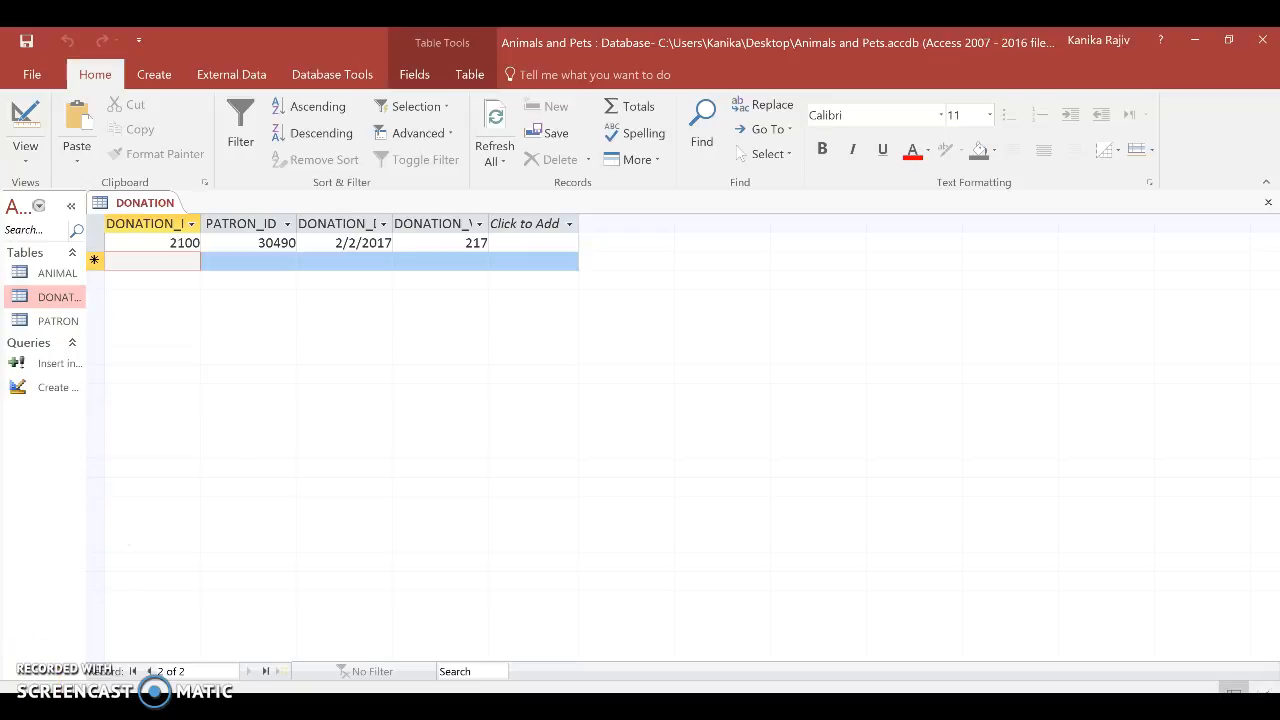
key(ctrl+v)
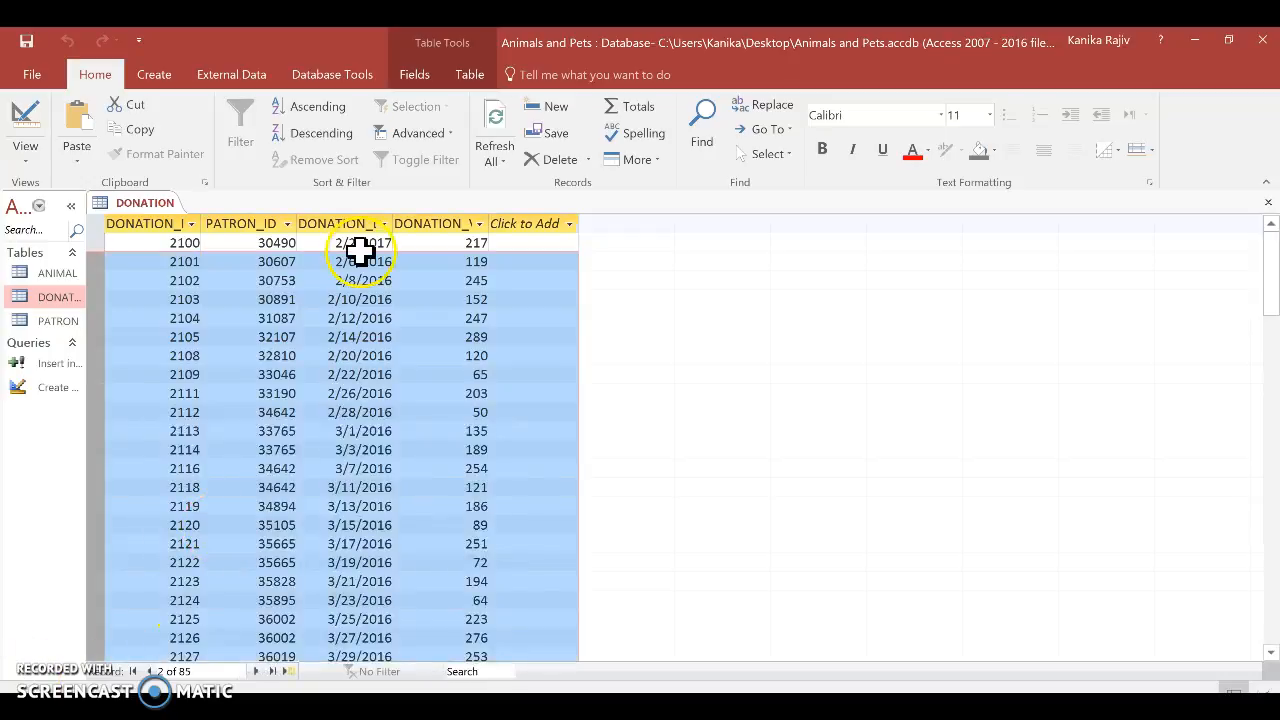
click(150, 280)
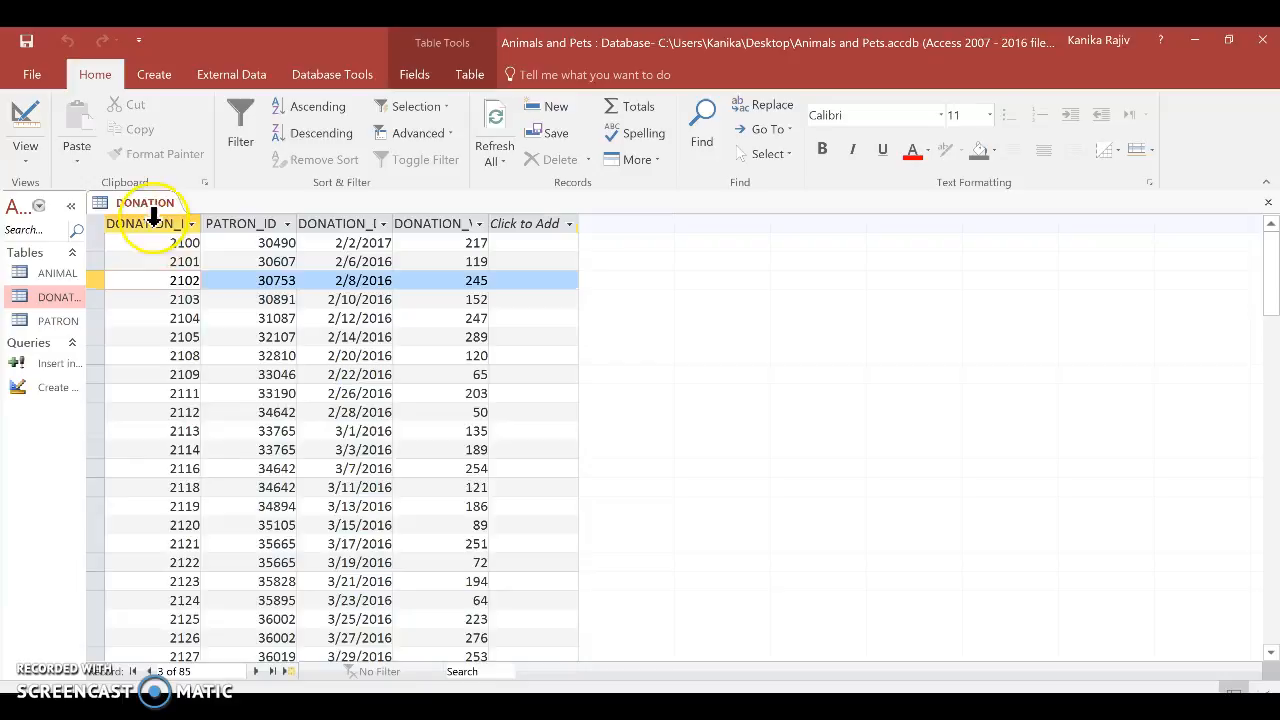
click(1268, 203)
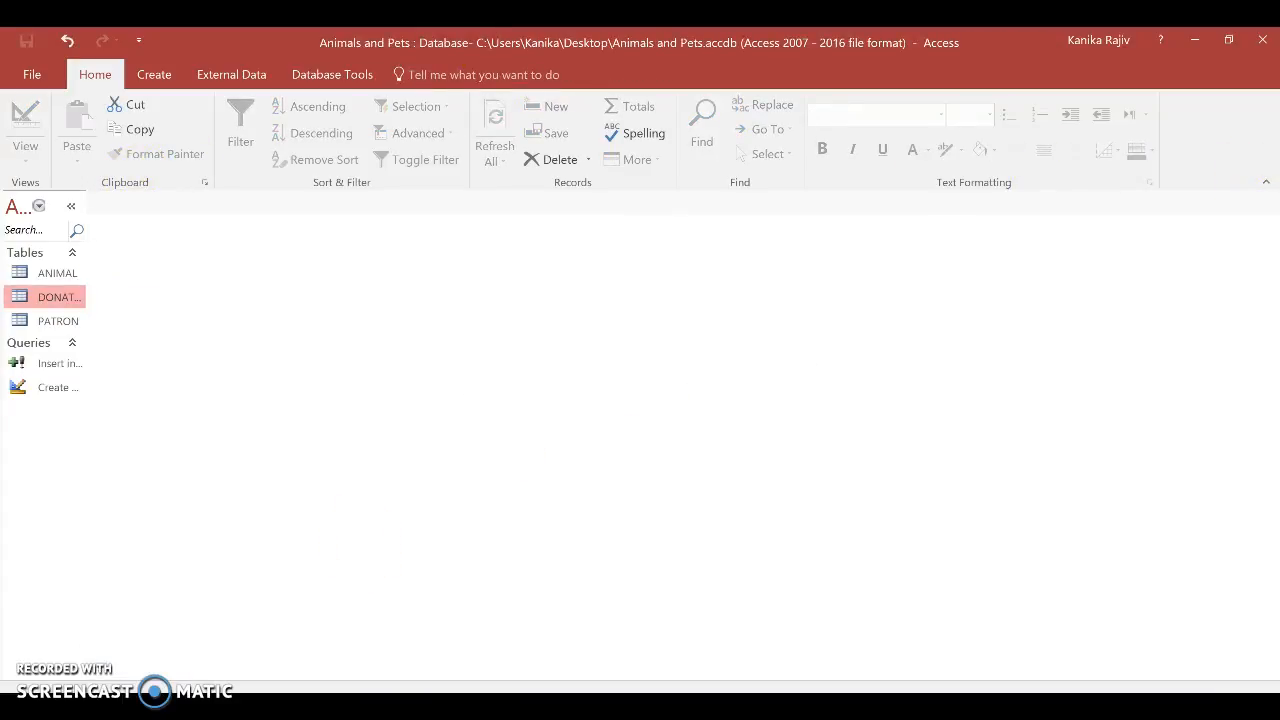
Create a new query without adding any tables and make it a blank data definition query.
click(154, 74)
click(299, 155)
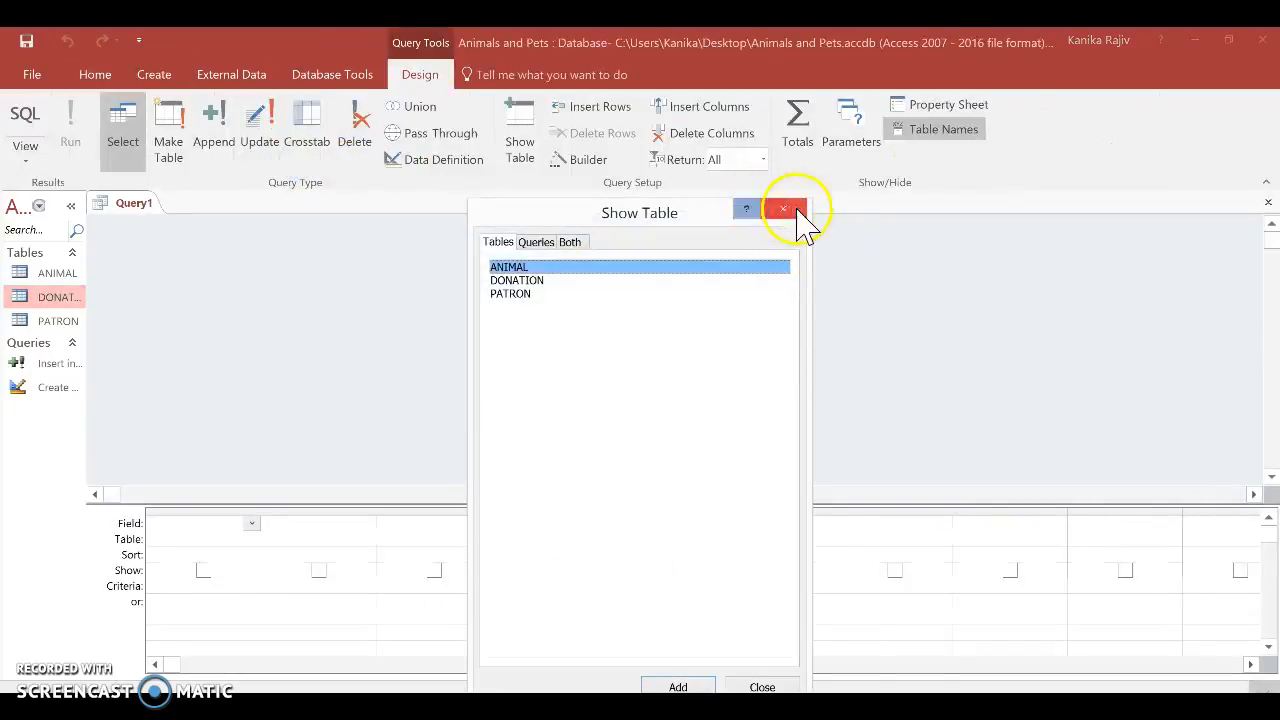
click(800, 212)
click(450, 162)
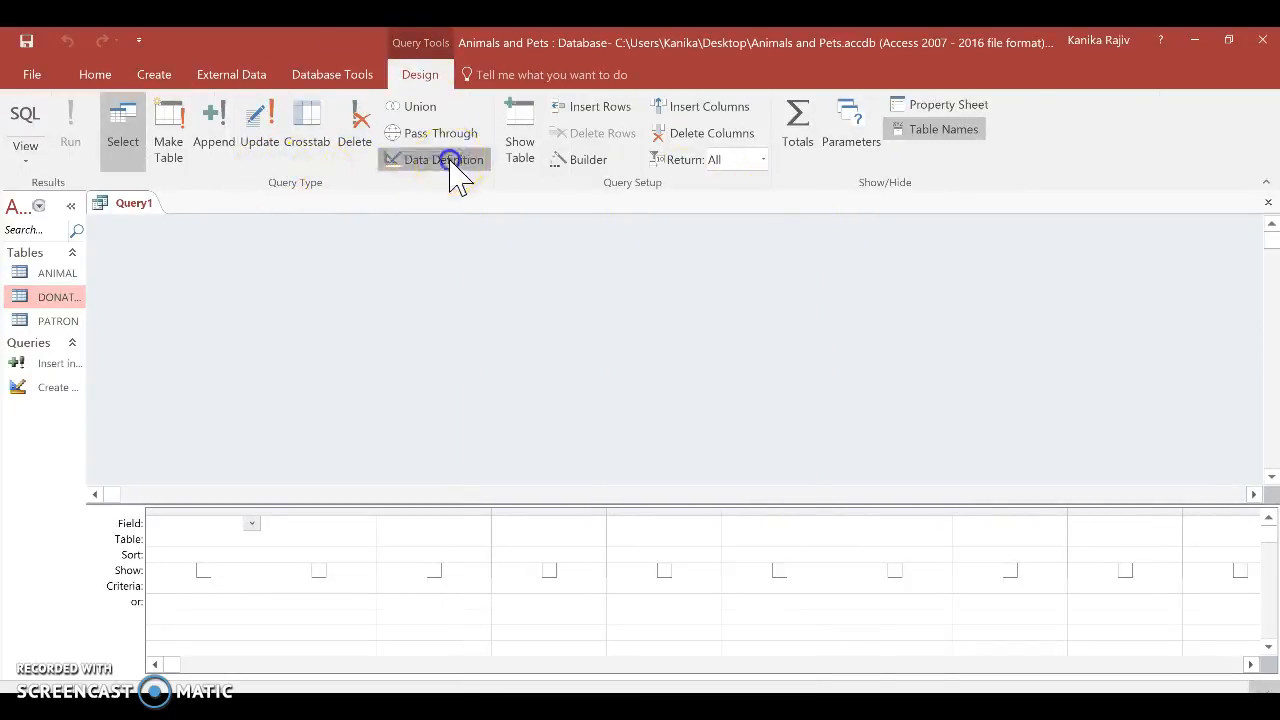
click(312, 350)
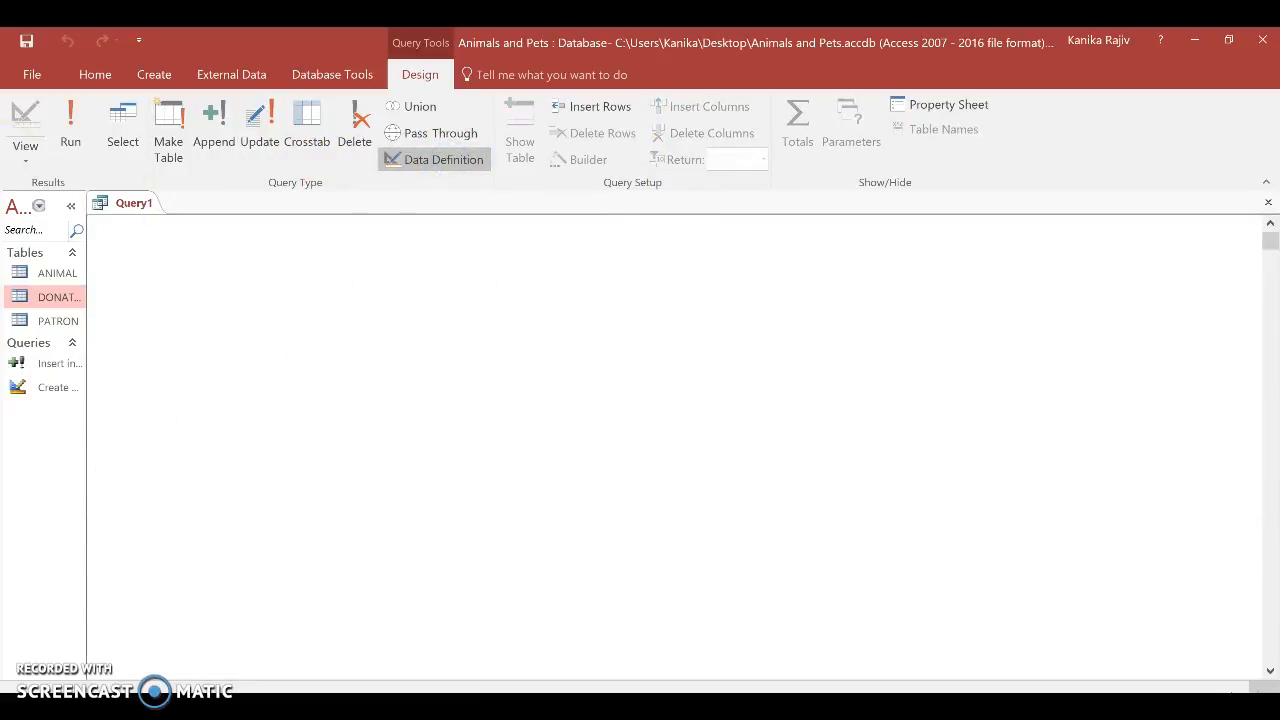
Write a SELECT * statement that returns every column of the ANIMAL table and run it.
text(SELECT * FR)
key(BackSpace)
key(BackSpace)
key(BackSpace)
text(ANIMAL)
click(72, 132)
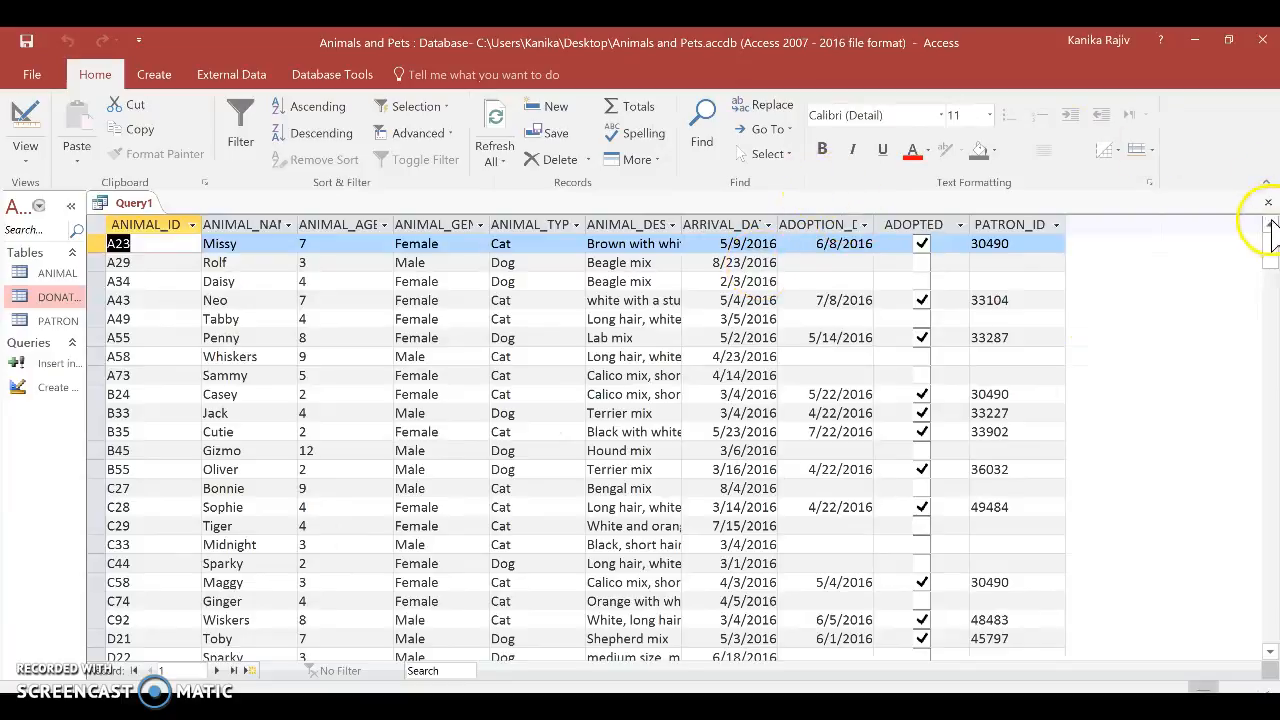
Close the query results and save the query under a name beginning with Select ANI.
click(1268, 204)
click(565, 437)
text(Select ANI)
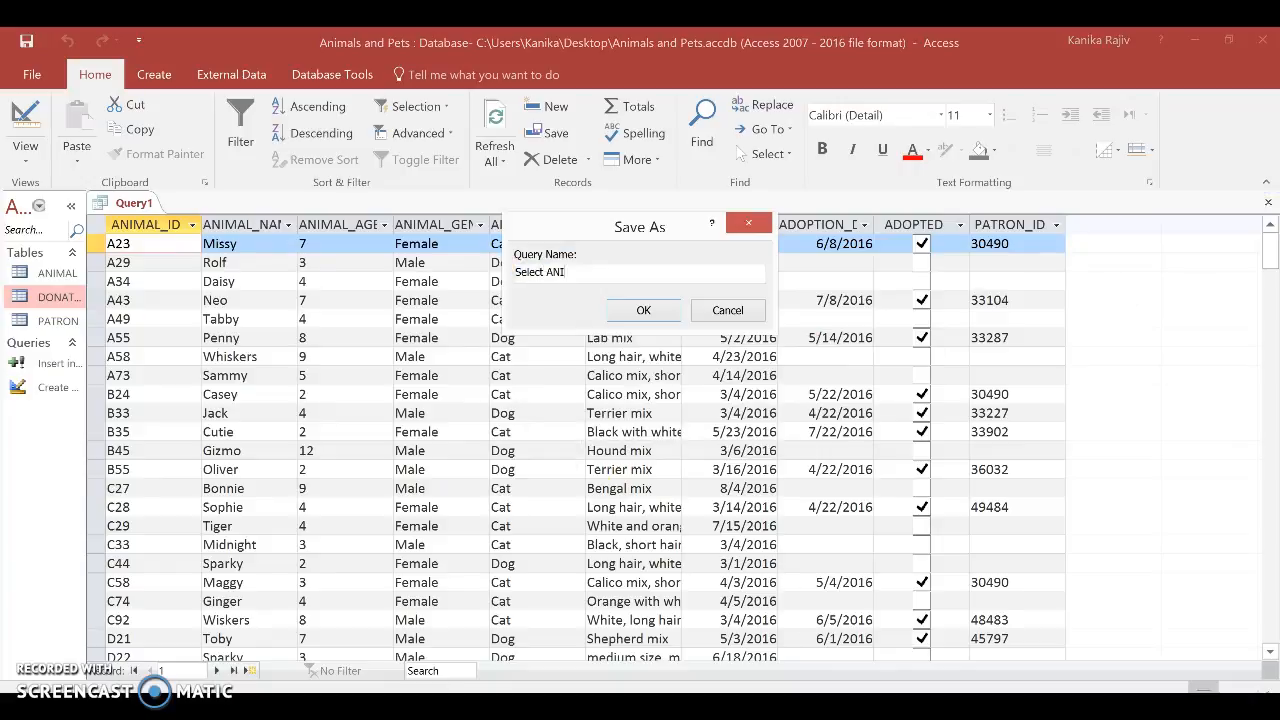
key(Return)
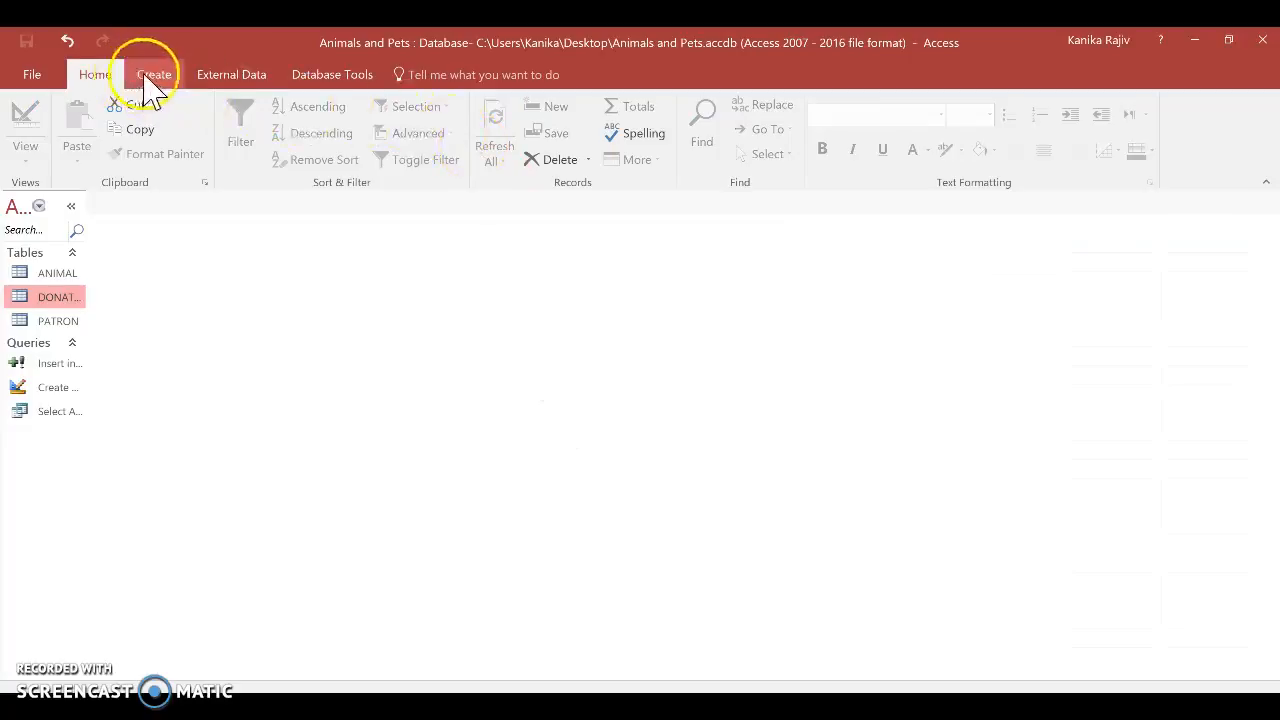
Start another data definition query with no tables added, ready for SQL entry.
click(152, 78)
click(299, 152)
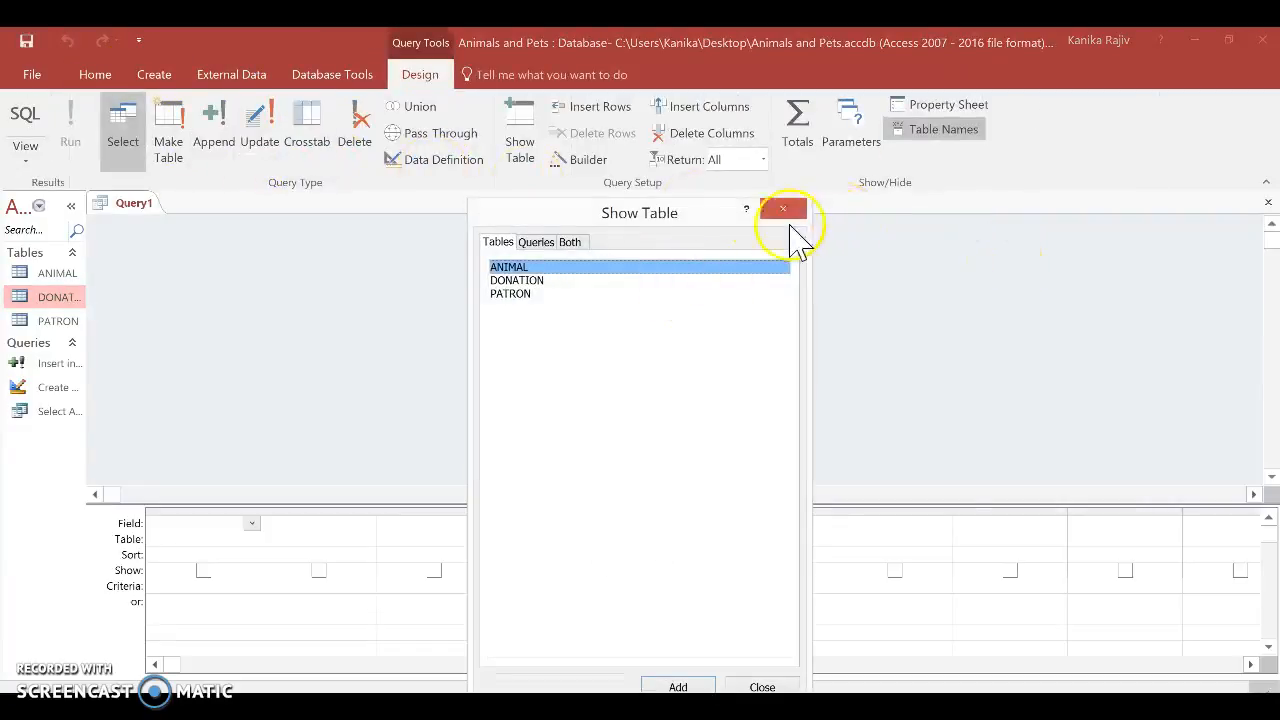
click(785, 210)
click(428, 160)
click(238, 350)
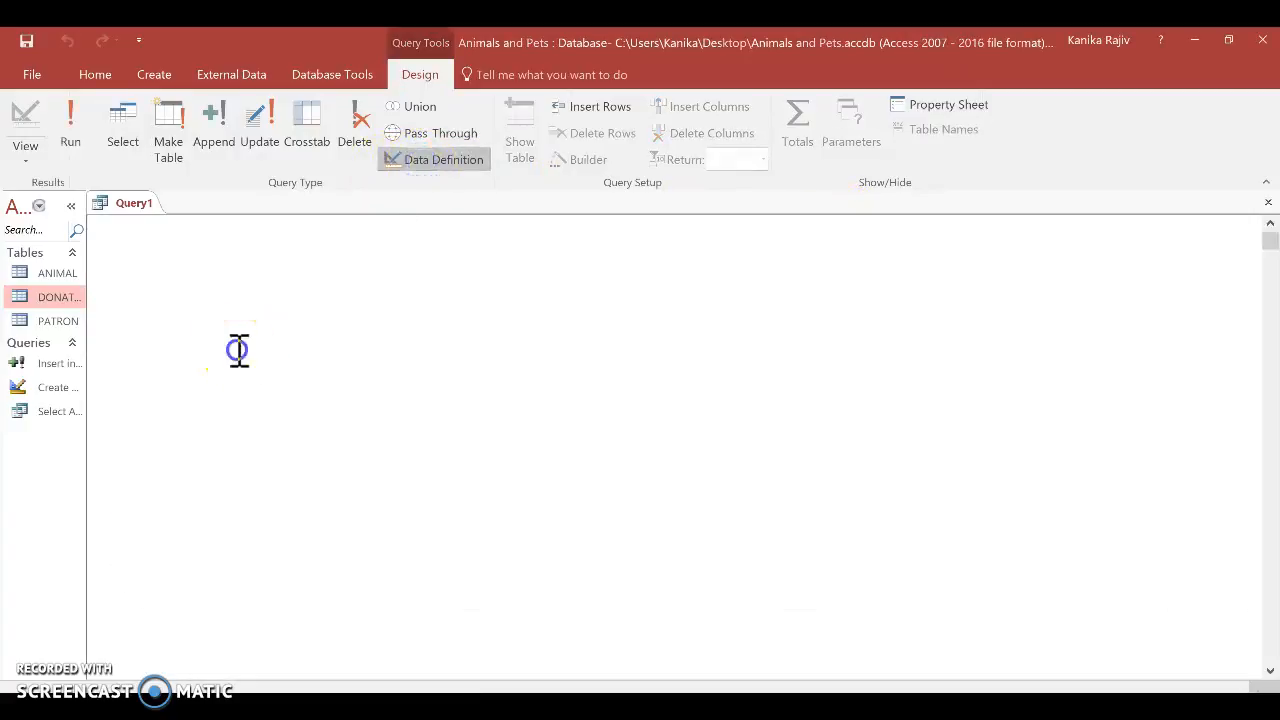
Write SELECT ANIMAL_ID, ANIMAL_NAME, ANIMAL_AGE FROM ANIMAL; and run the query.
text(SELECT ANIMA)
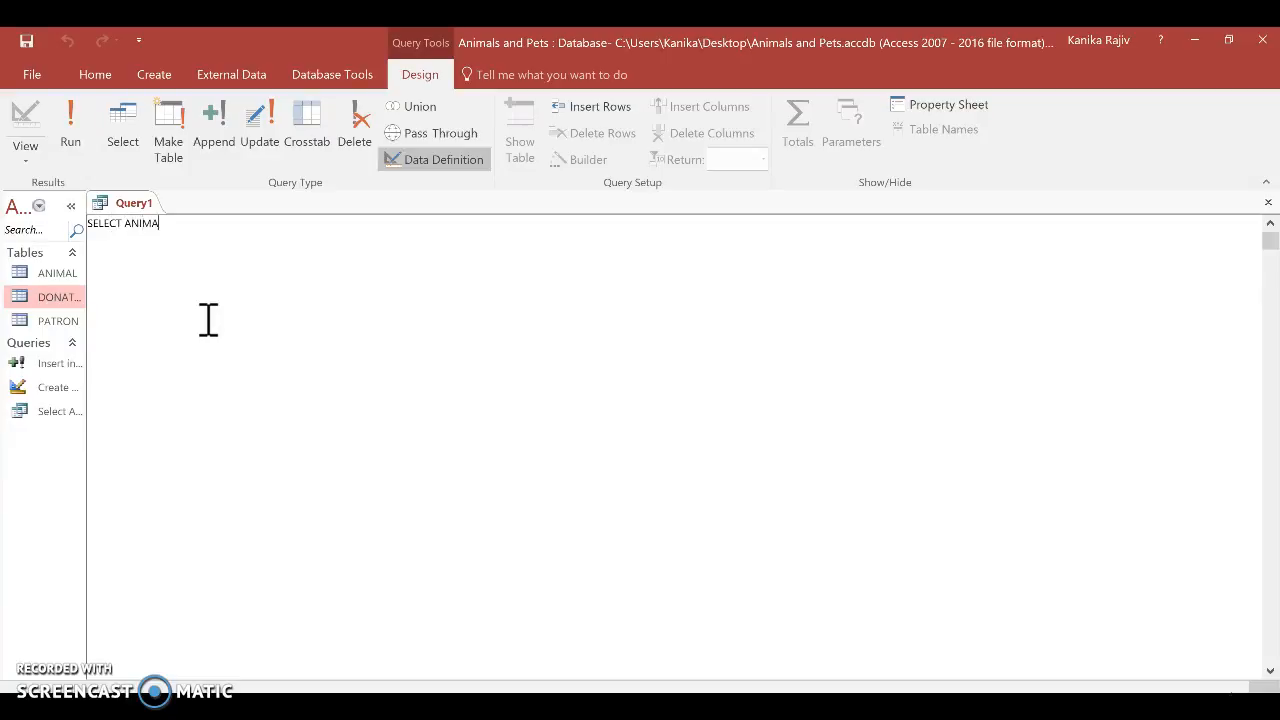
text(L_ID, ANIMAL_NAME, ANIMAL_AGE)
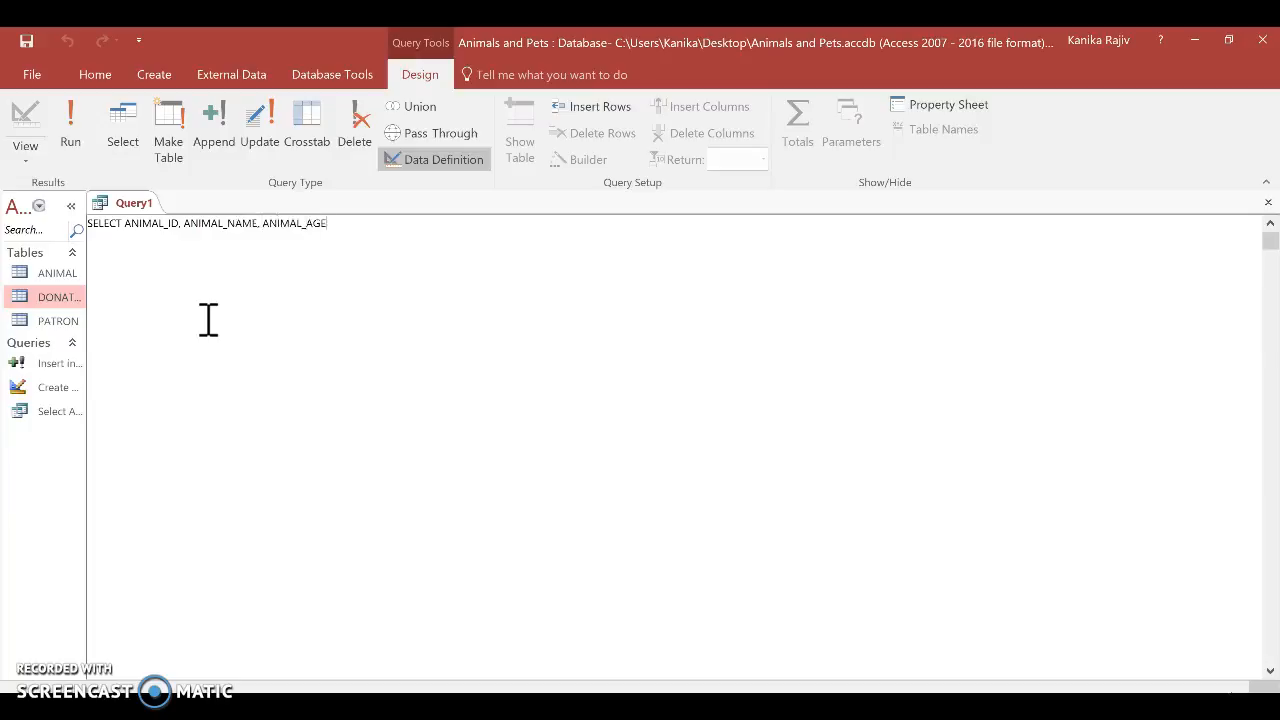
text( FROM ANIMAL;)
click(72, 140)
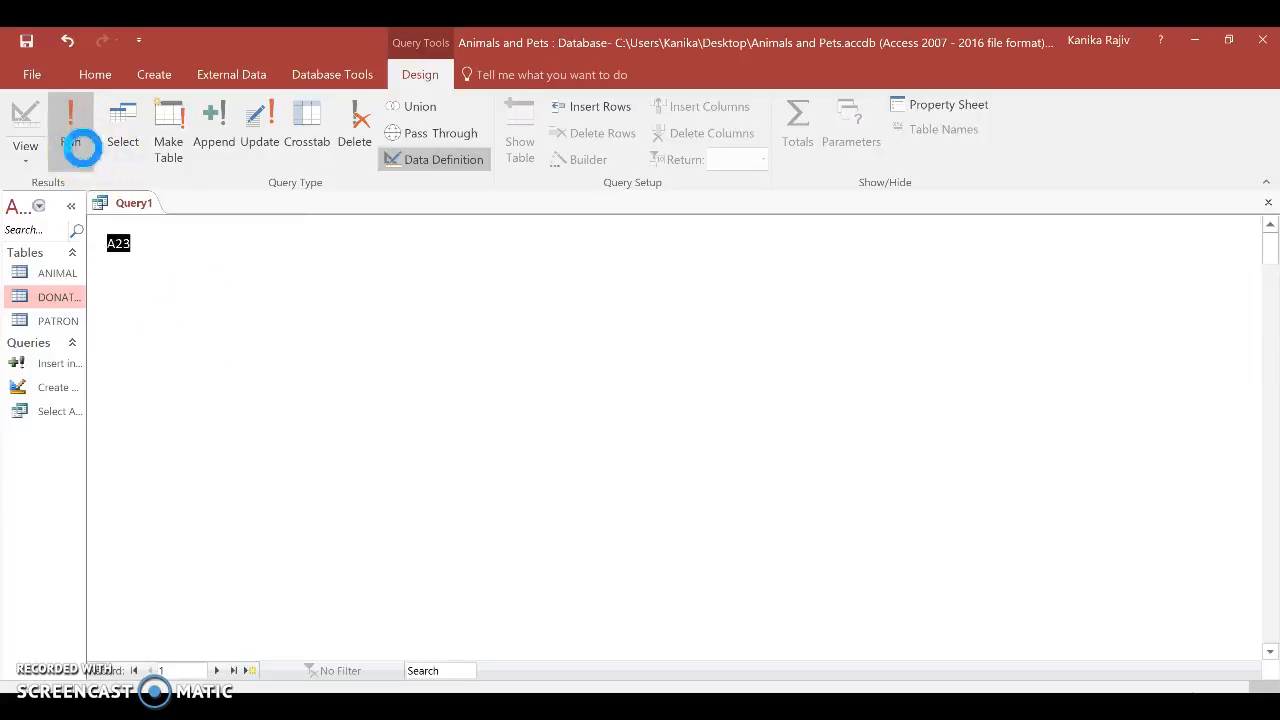
Close the three-column results and save the query as Selects from ANIMAL.
click(1268, 202)
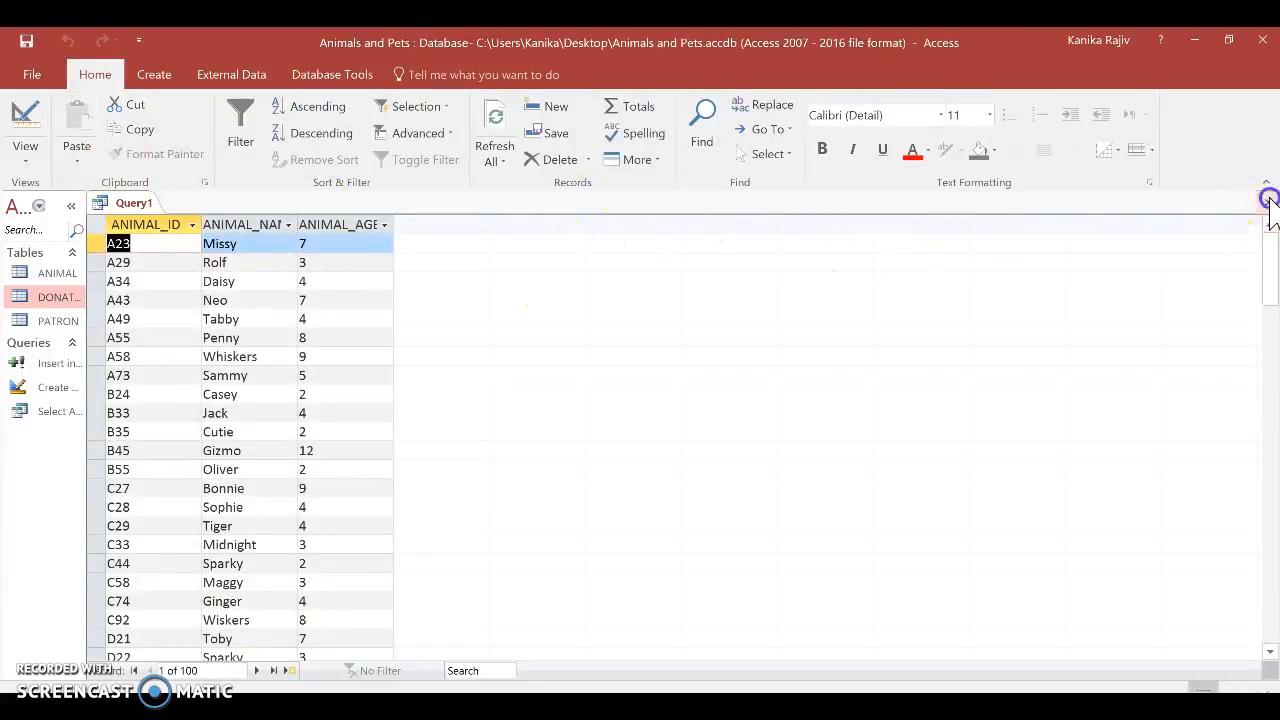
click(573, 433)
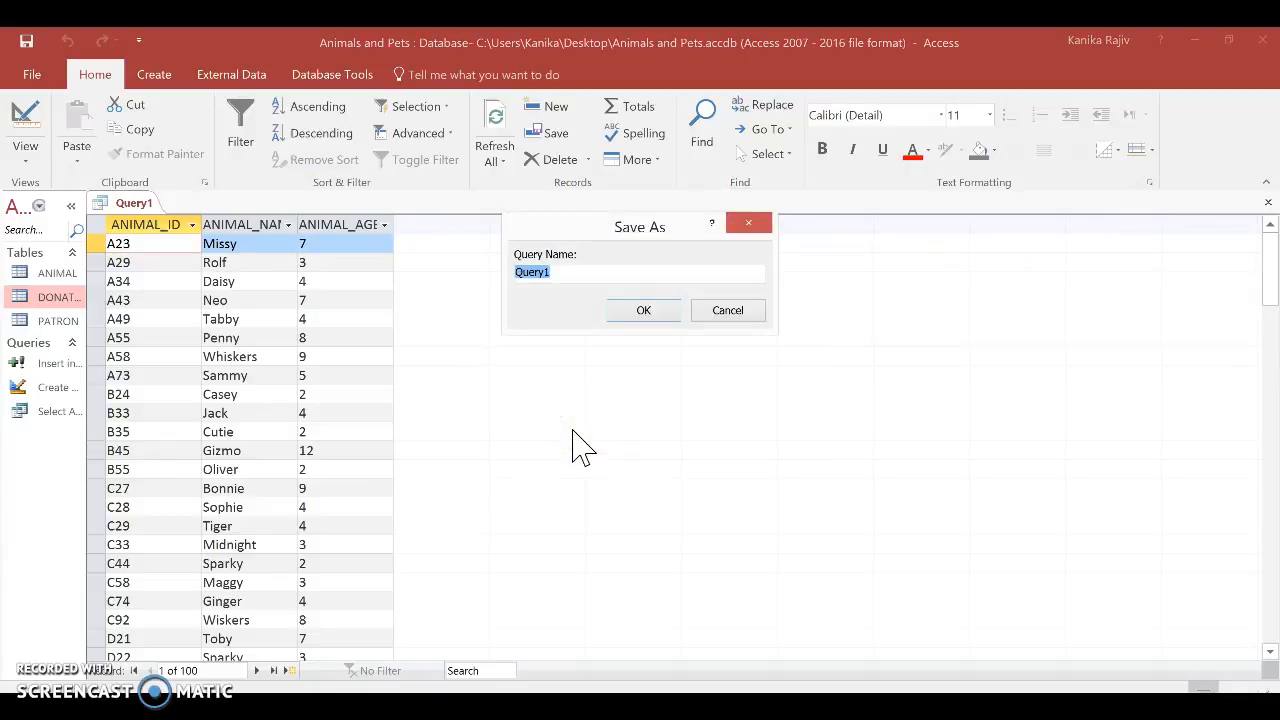
text(Sl)
text(lects from ANIMAL)
key(Return)
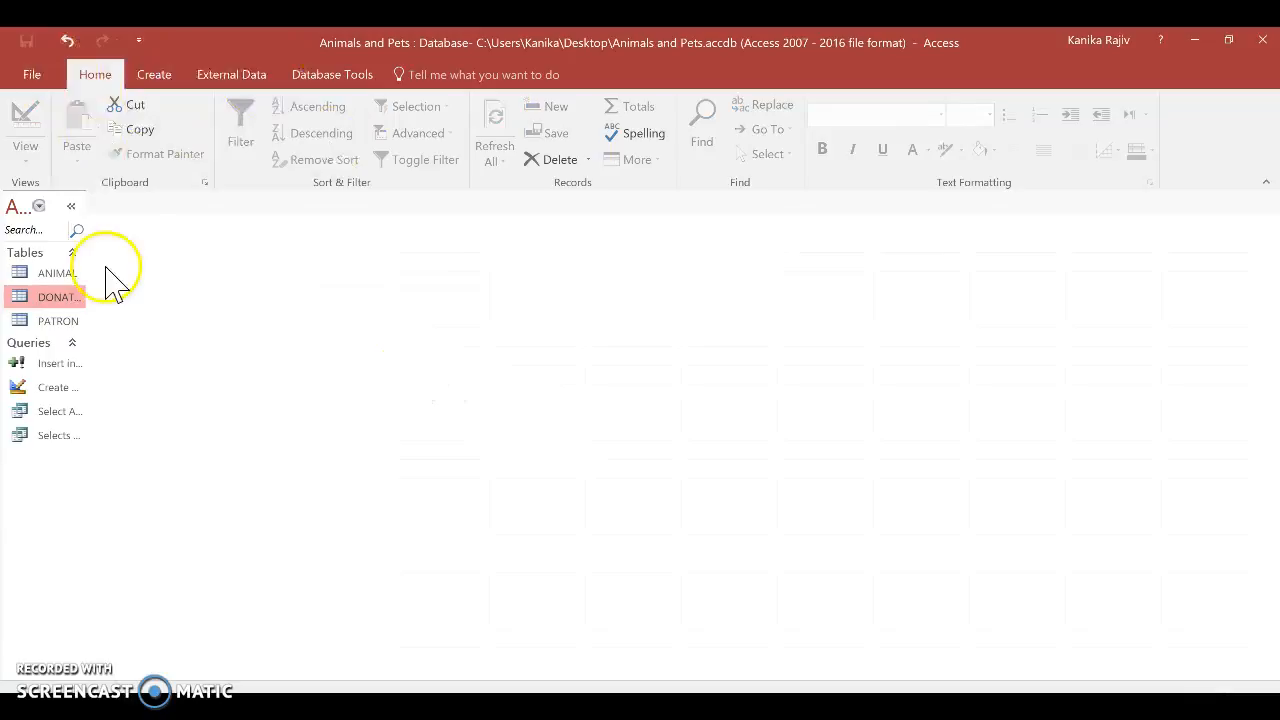
Create a further query without tables and turn it into a data definition query.
click(147, 84)
click(307, 165)
click(787, 210)
click(418, 164)
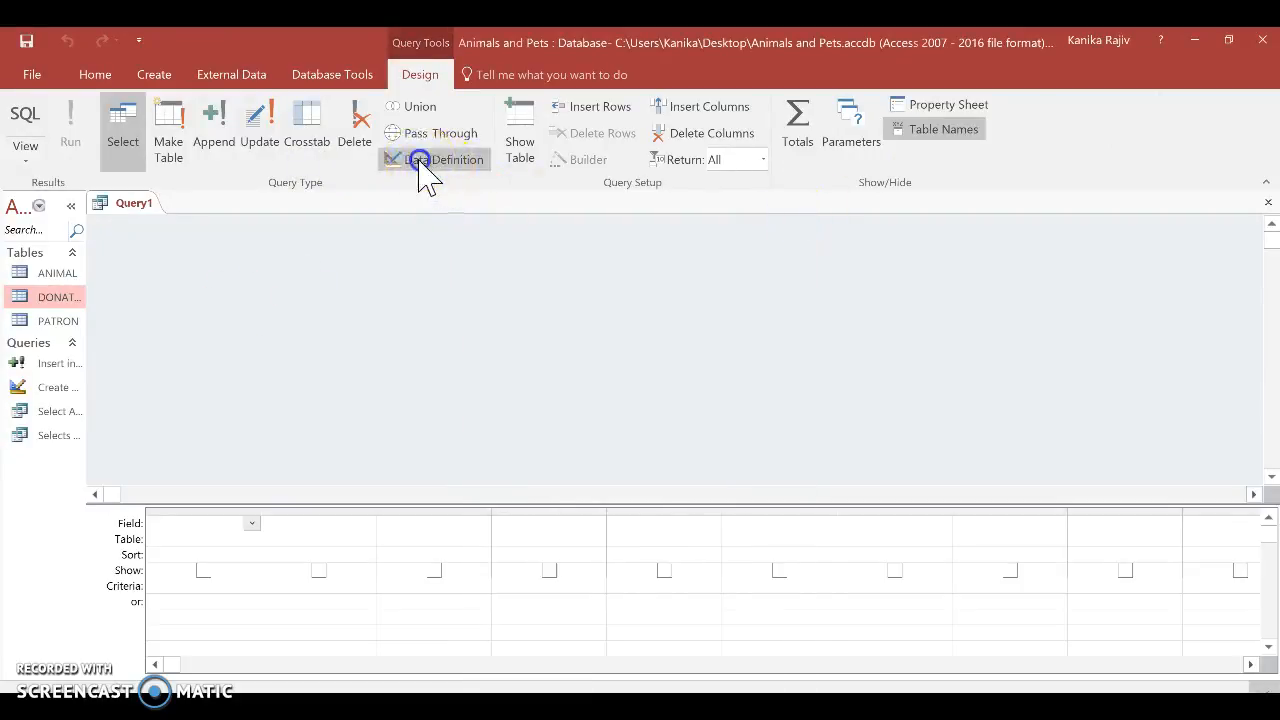
Open the ANIMAL table for reference and begin the query with UPDATE ANIMAL_AGE = 8 and, on the second line, WHERE ANIMAL_ID =.
click(42, 273)
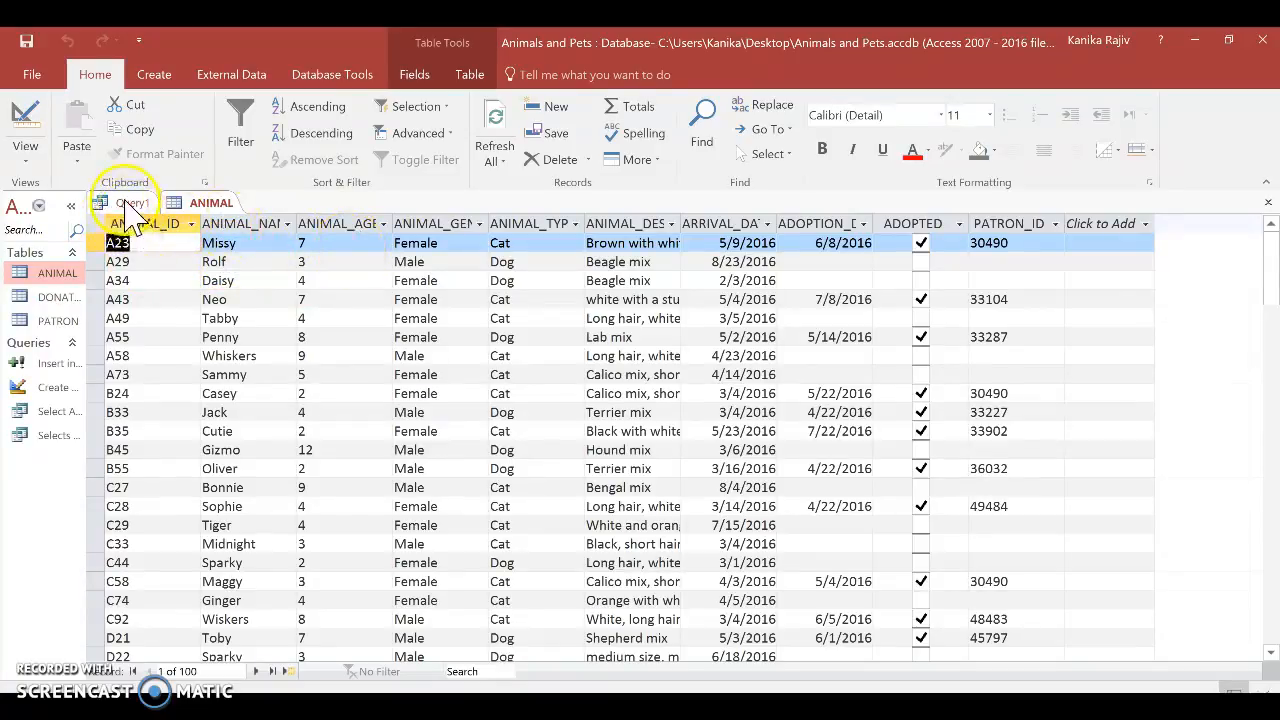
click(130, 205)
click(194, 342)
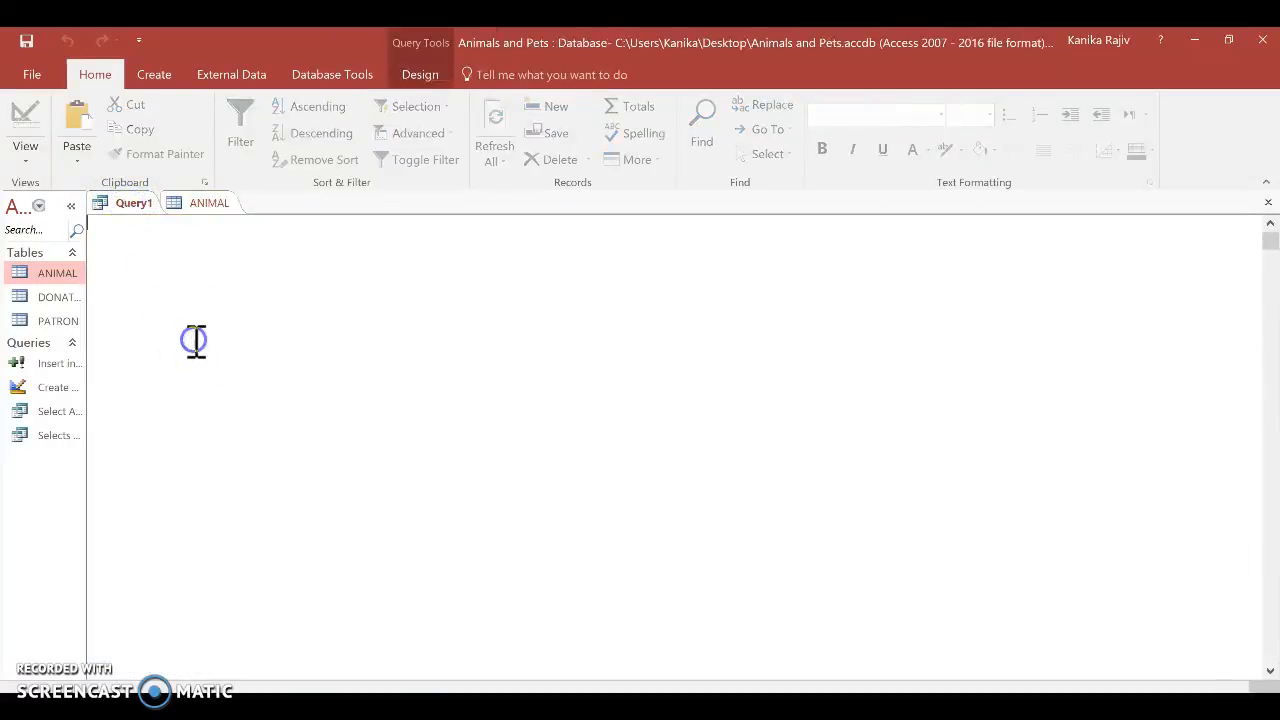
click(129, 279)
text(UPDATE ANIMAL_AGE = 8)
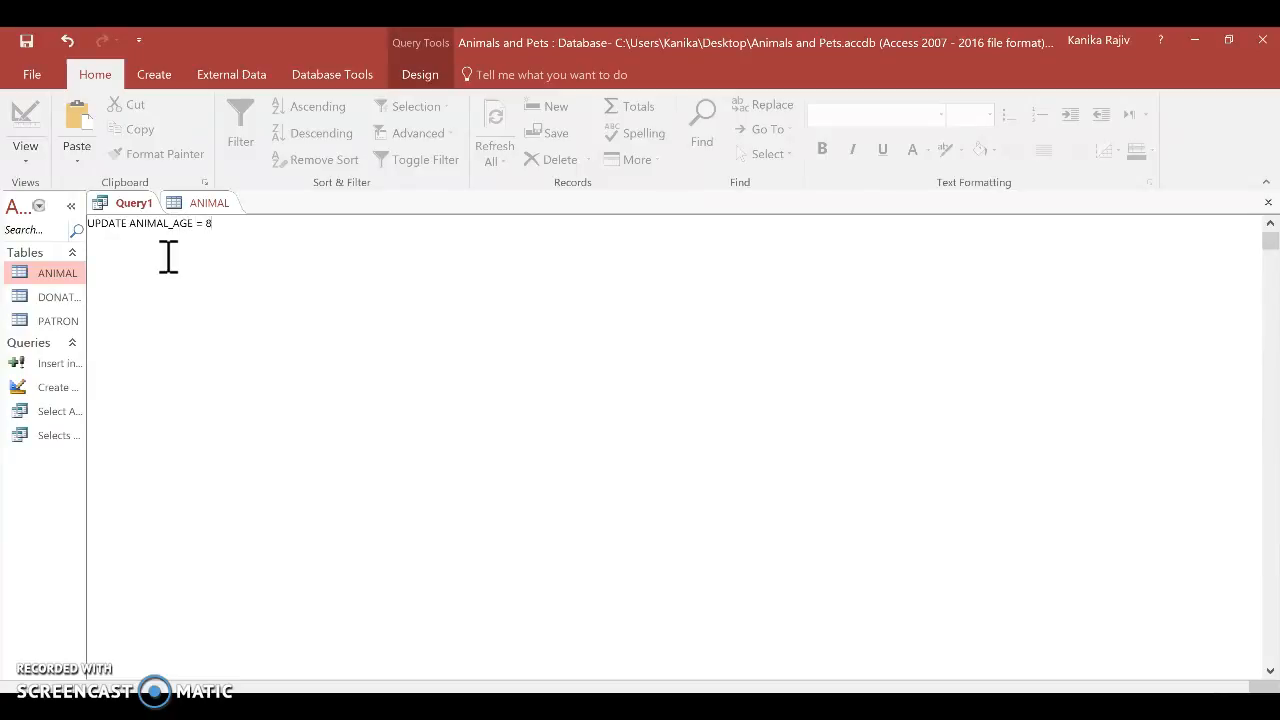
text(WH)
text(NIMAL_ID =)
Look up the animal's ID in the ANIMAL table, complete the WHERE condition with 'A23'; and try to run the query.
click(209, 204)
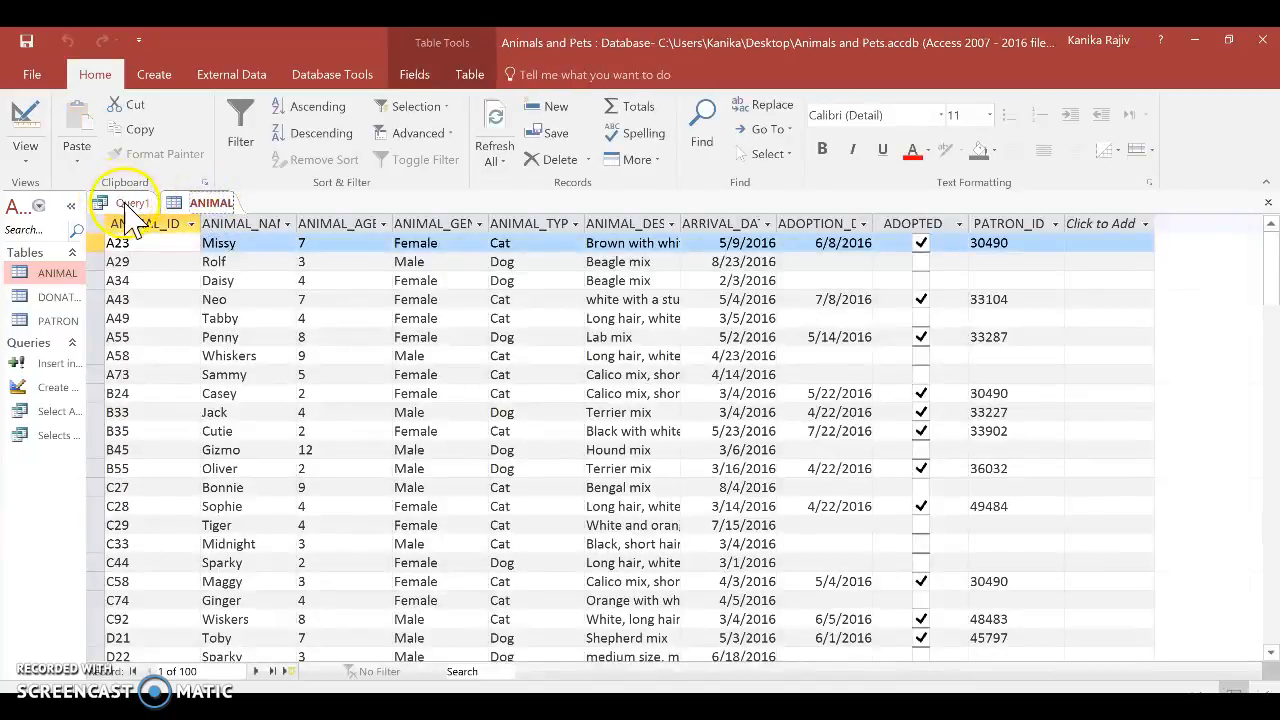
click(127, 205)
text('A)
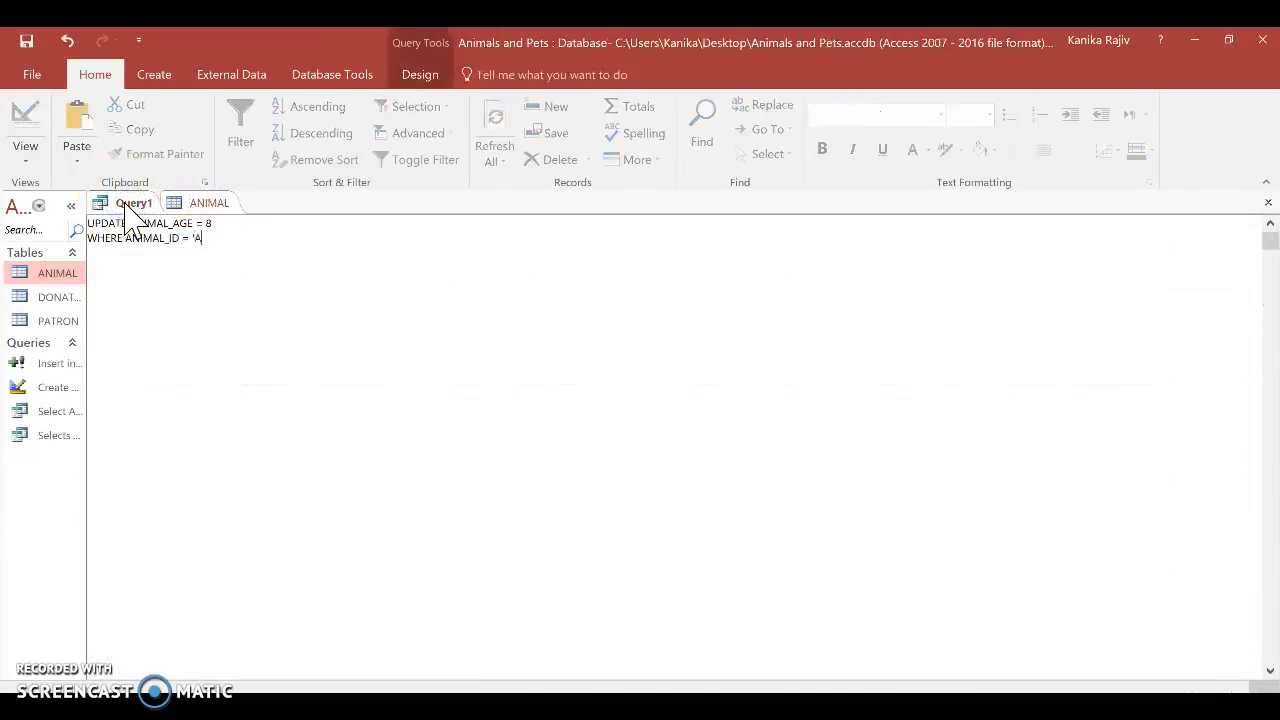
text(23';)
click(416, 76)
click(72, 128)
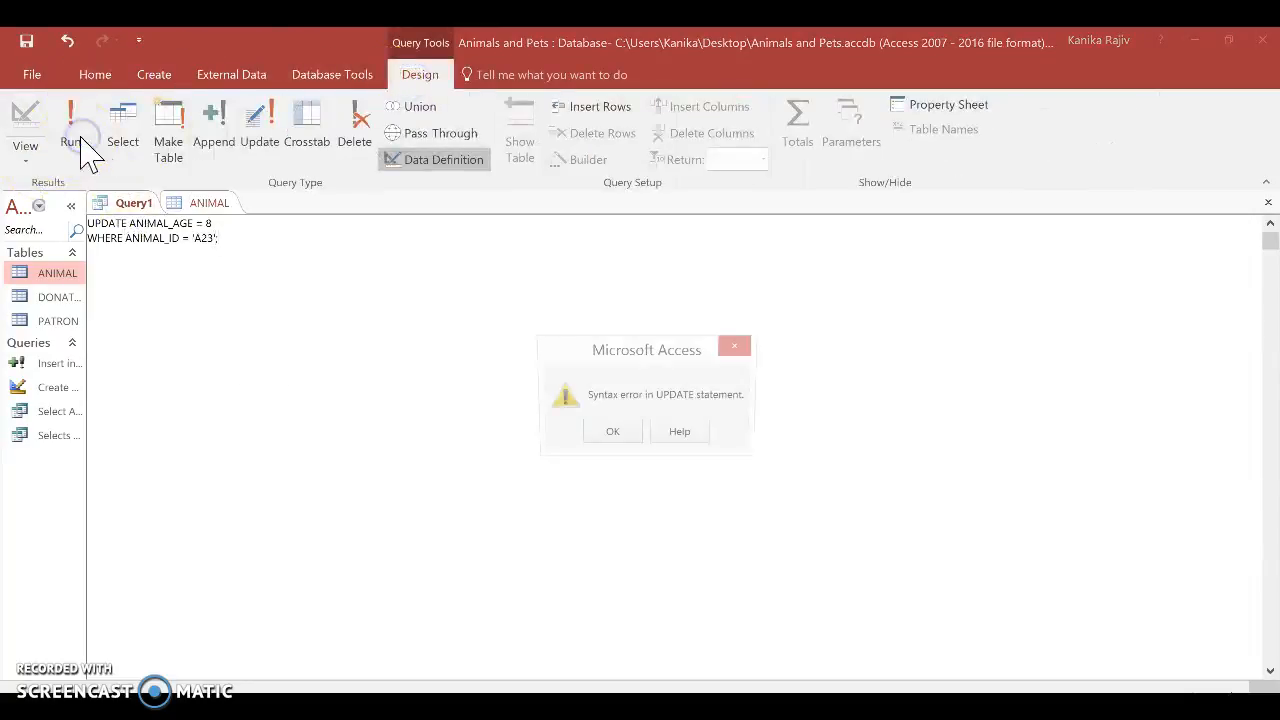
click(600, 436)
Correct the first line to UPDATE ANIMAL SET ANIMAL_AGE = 8, run the query and accept the row update.
text(AN)
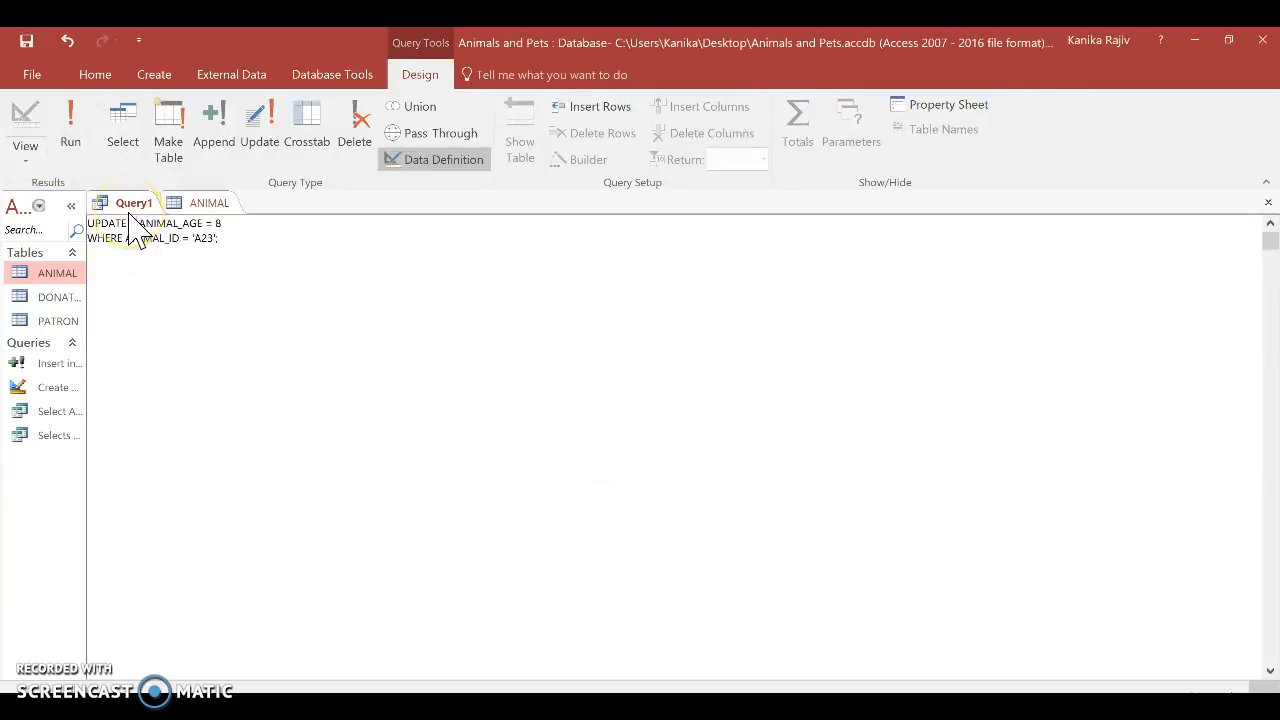
text(IMAL SET)
click(76, 150)
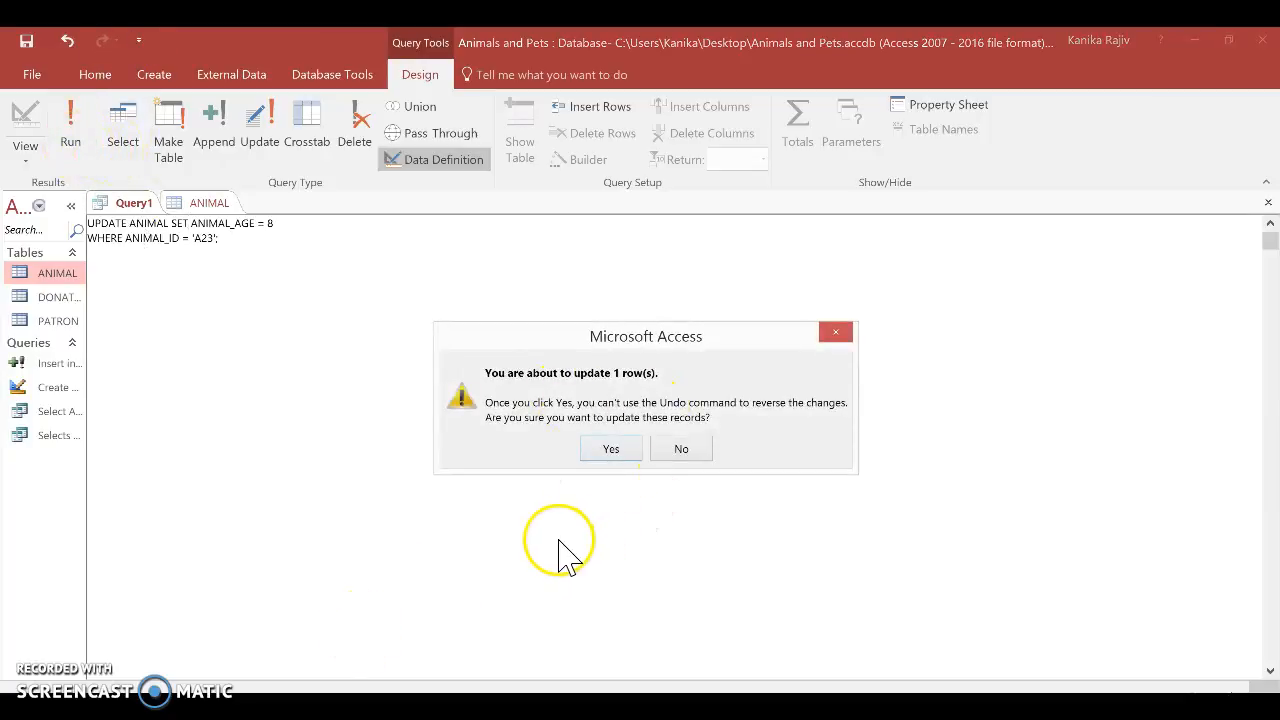
click(633, 448)
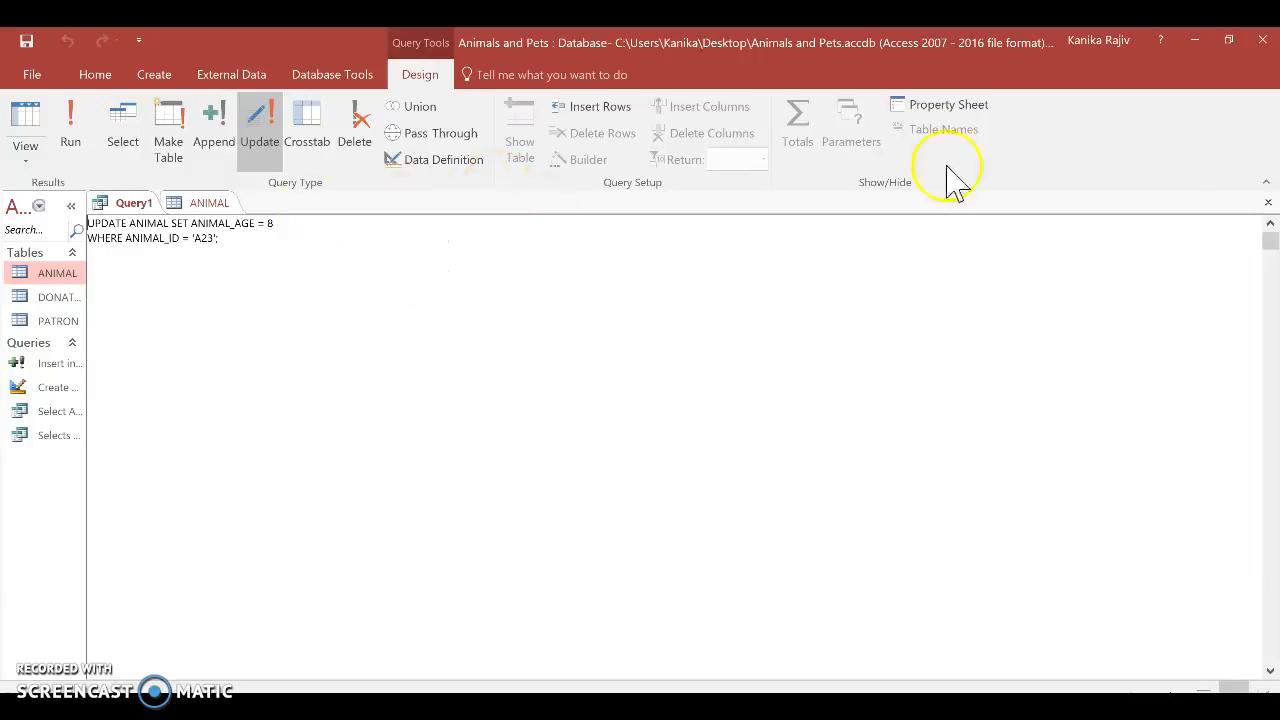
Check the age of animal A23 in the ANIMAL table and return to the UPDATE query.
double_click(56, 272)
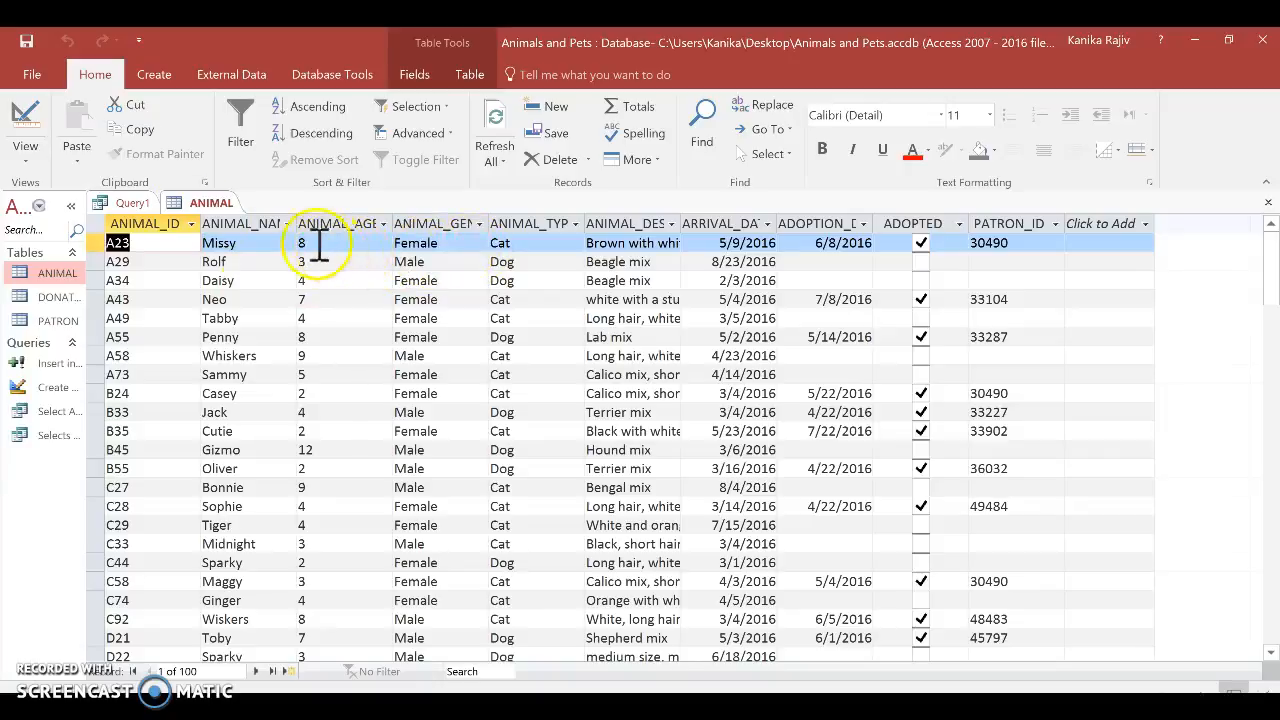
click(130, 203)
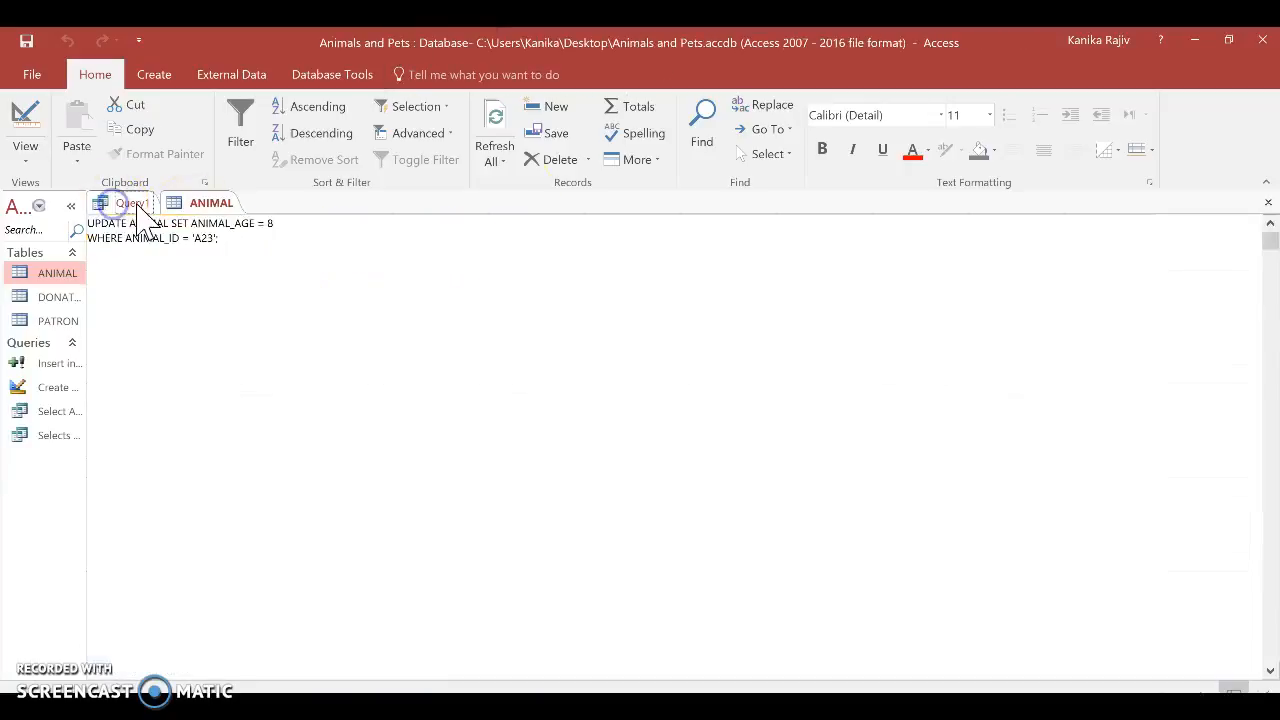
Close the update query and save it under the name Update ANIMAL.
click(1268, 203)
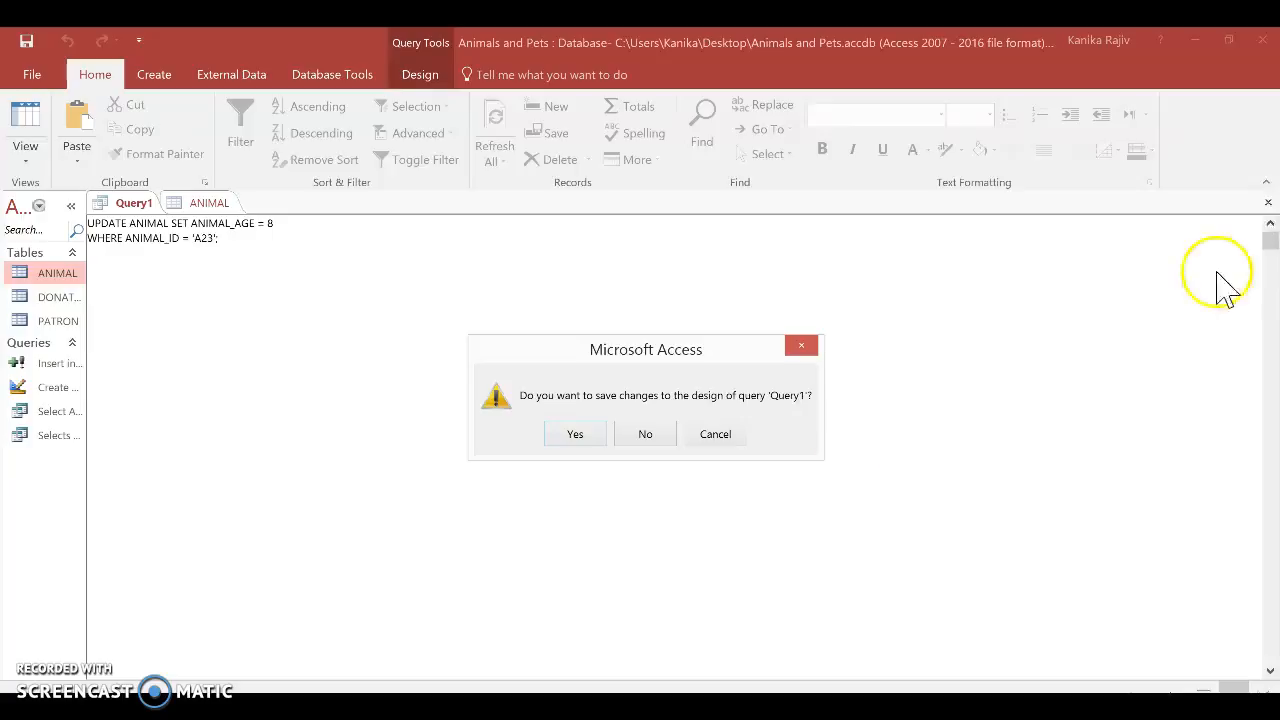
click(580, 436)
text(Updape)
key(BackSpace)
key(BackSpace)
text(t)
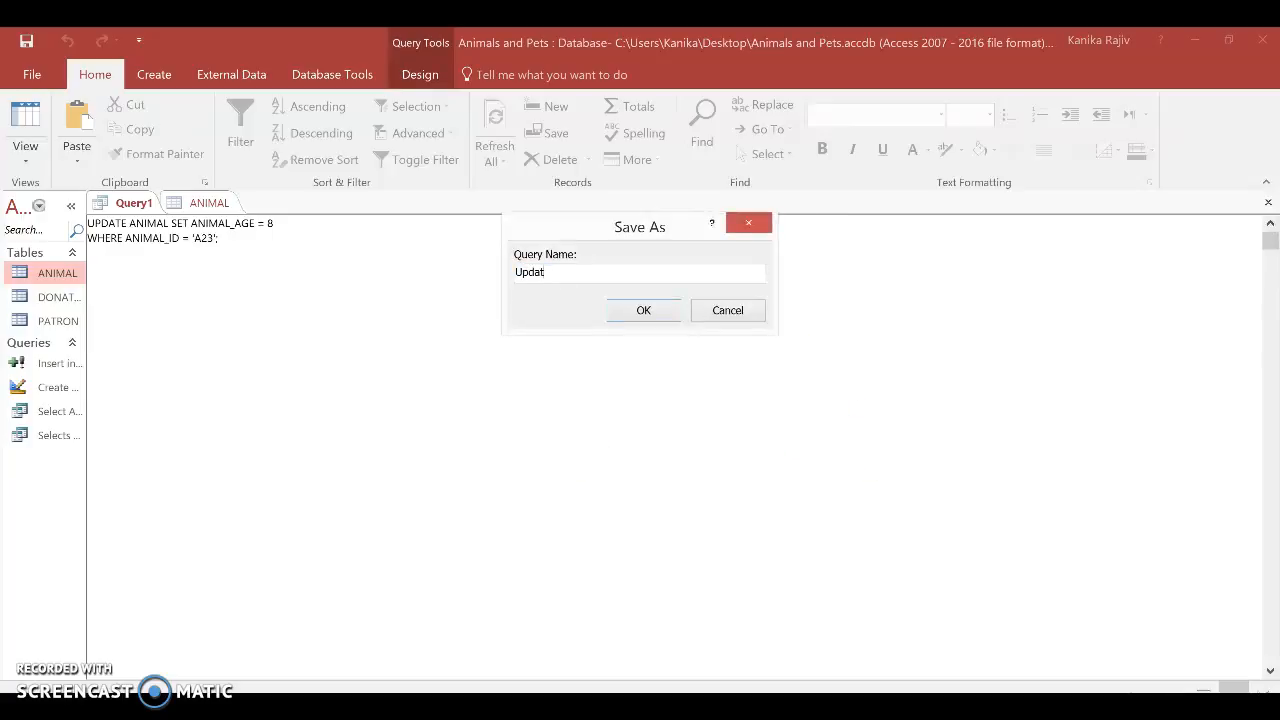
text(e AN)
key(BackSpace)
text(ANIMAL)
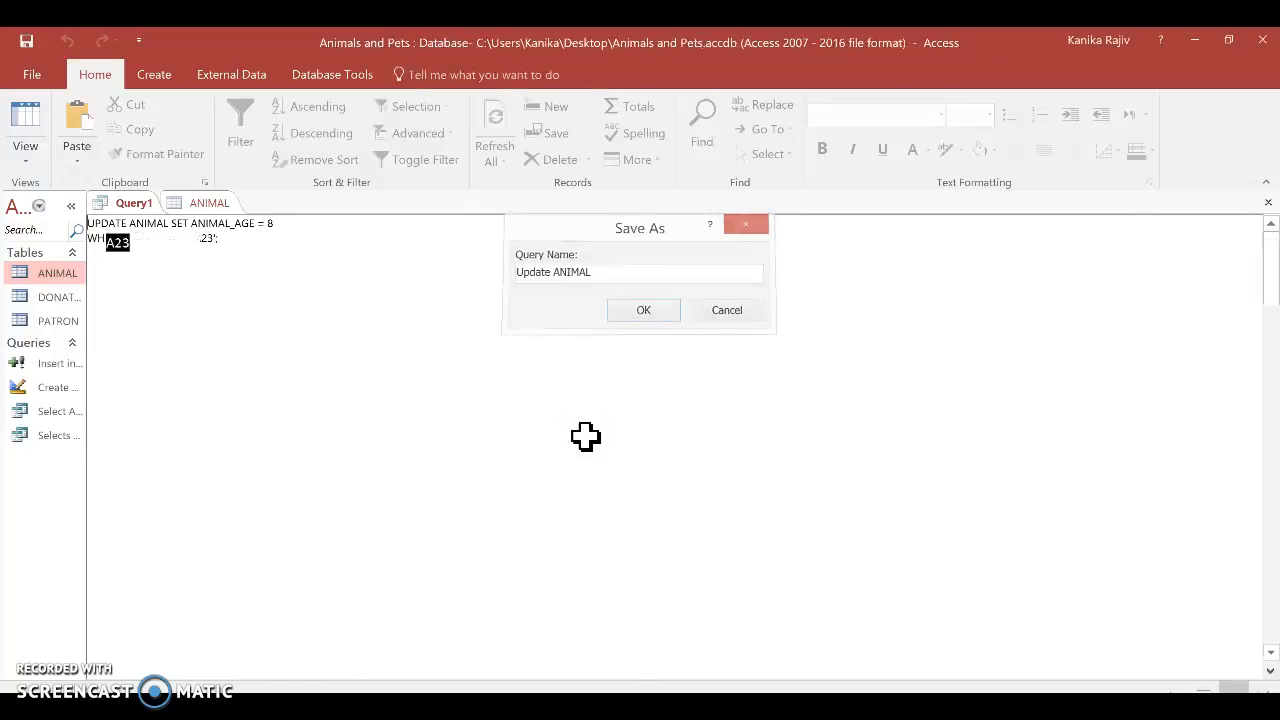
key(Return)
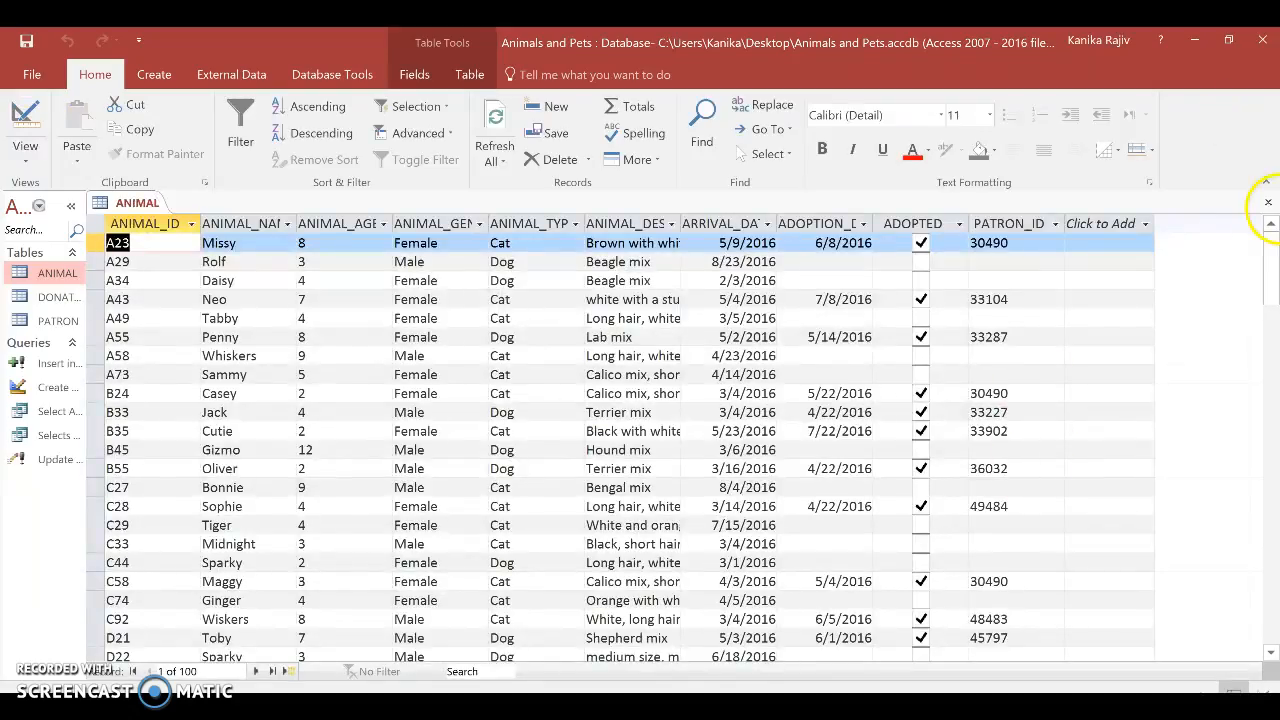
click(1268, 202)
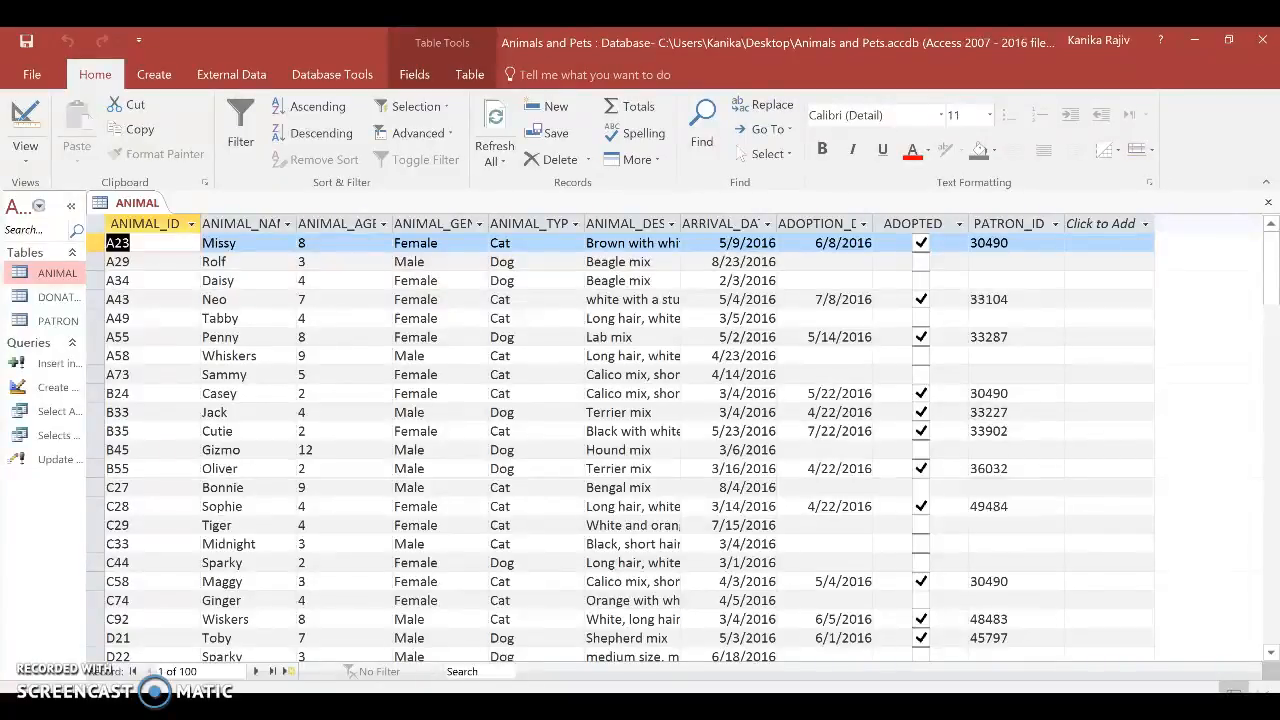
Create a new data definition query without adding any tables.
click(156, 77)
click(299, 150)
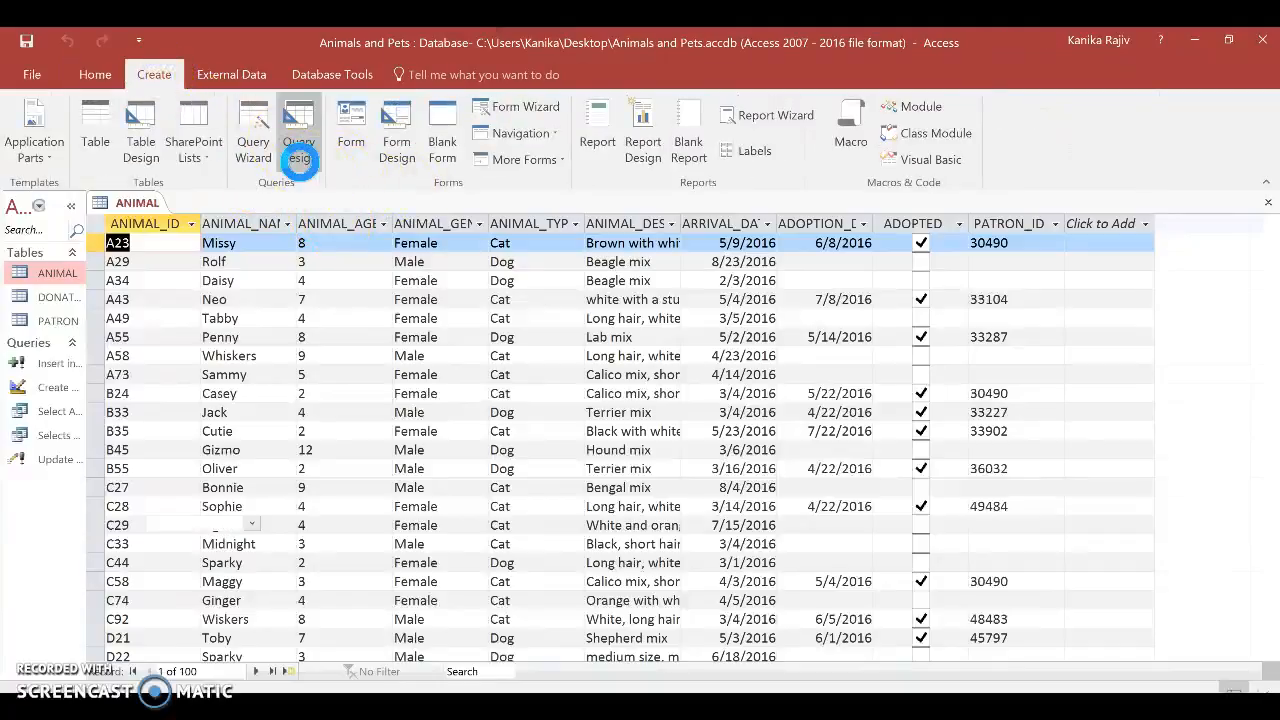
click(779, 224)
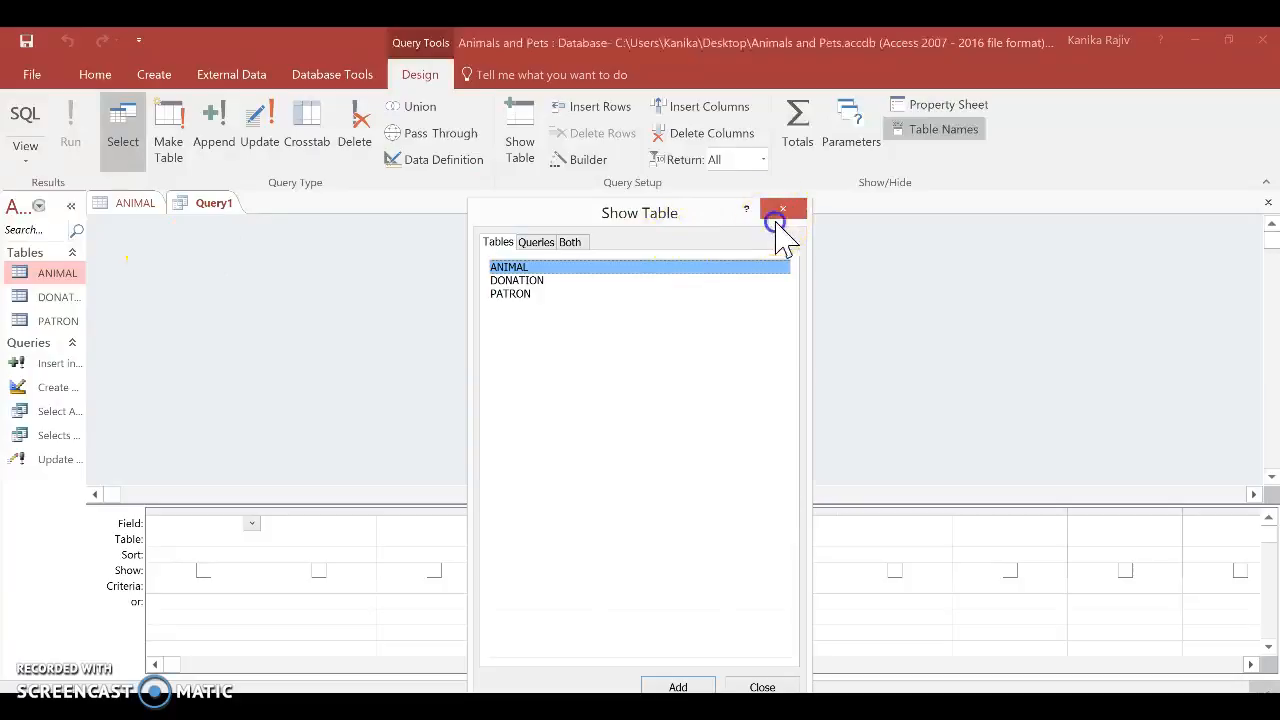
click(440, 165)
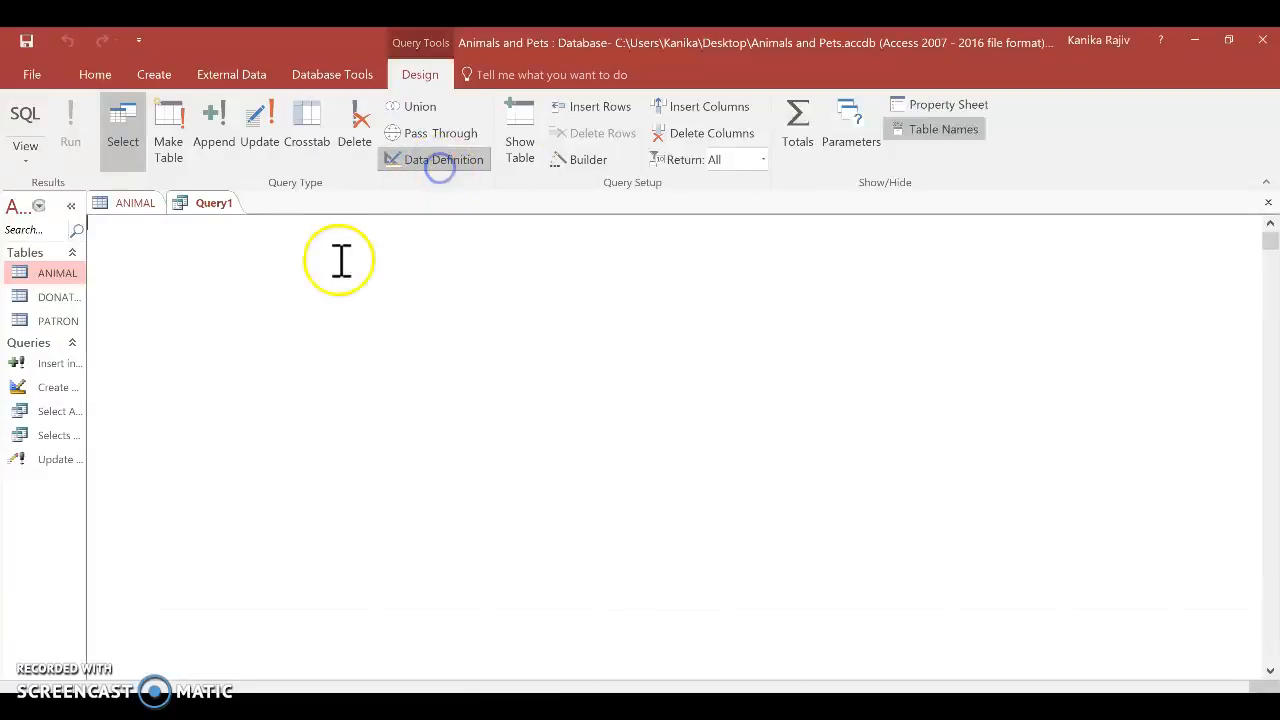
Begin the query with SELECT ANIMAL_ID, ANIMAL_NAME, ANIMAL_AGE, ANIMAL_TYPE, checking the column names in the ANIMAL table.
text(SELECT ANIMAL_)
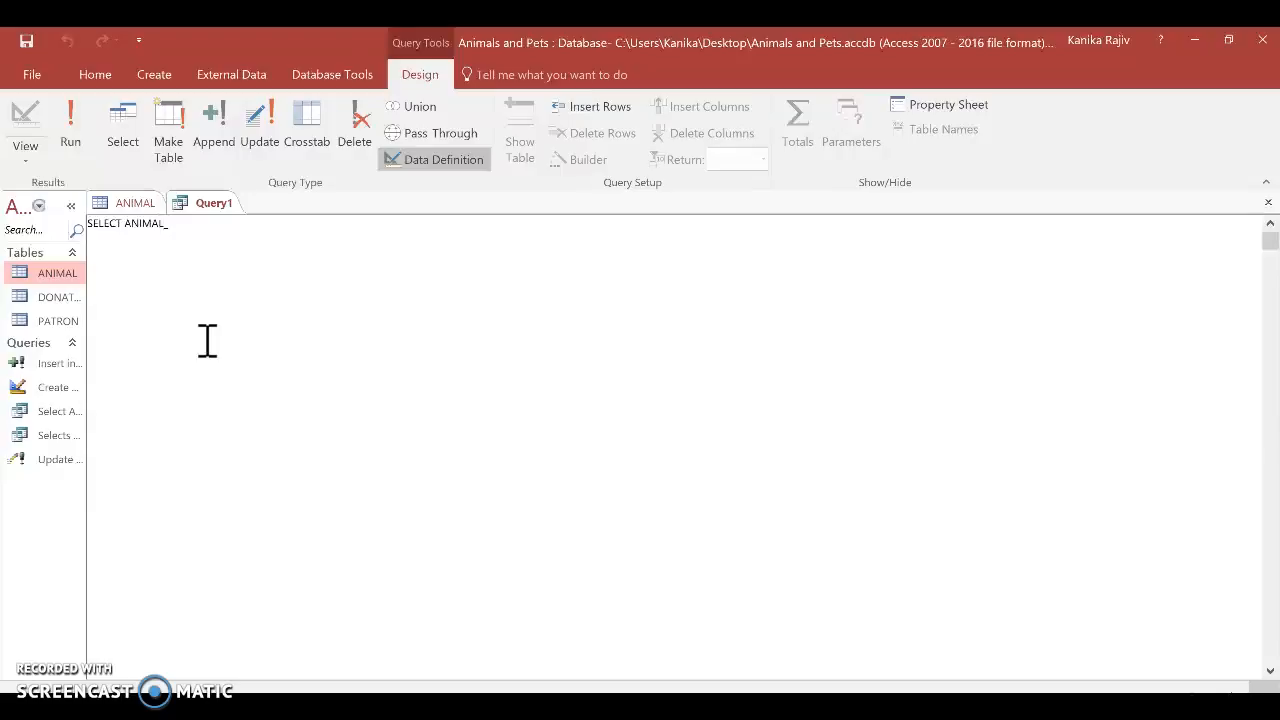
text(ID, ANIMAL_NAME, ANIMAL)
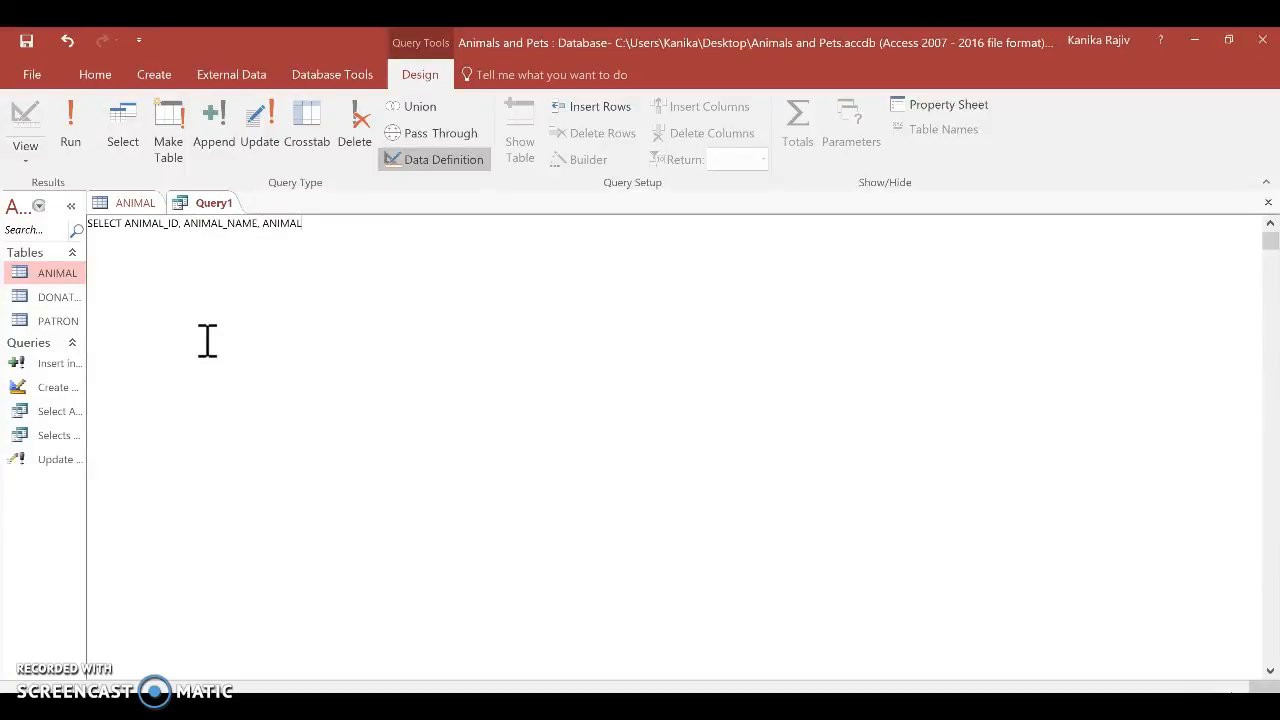
text(_AGE,)
click(128, 205)
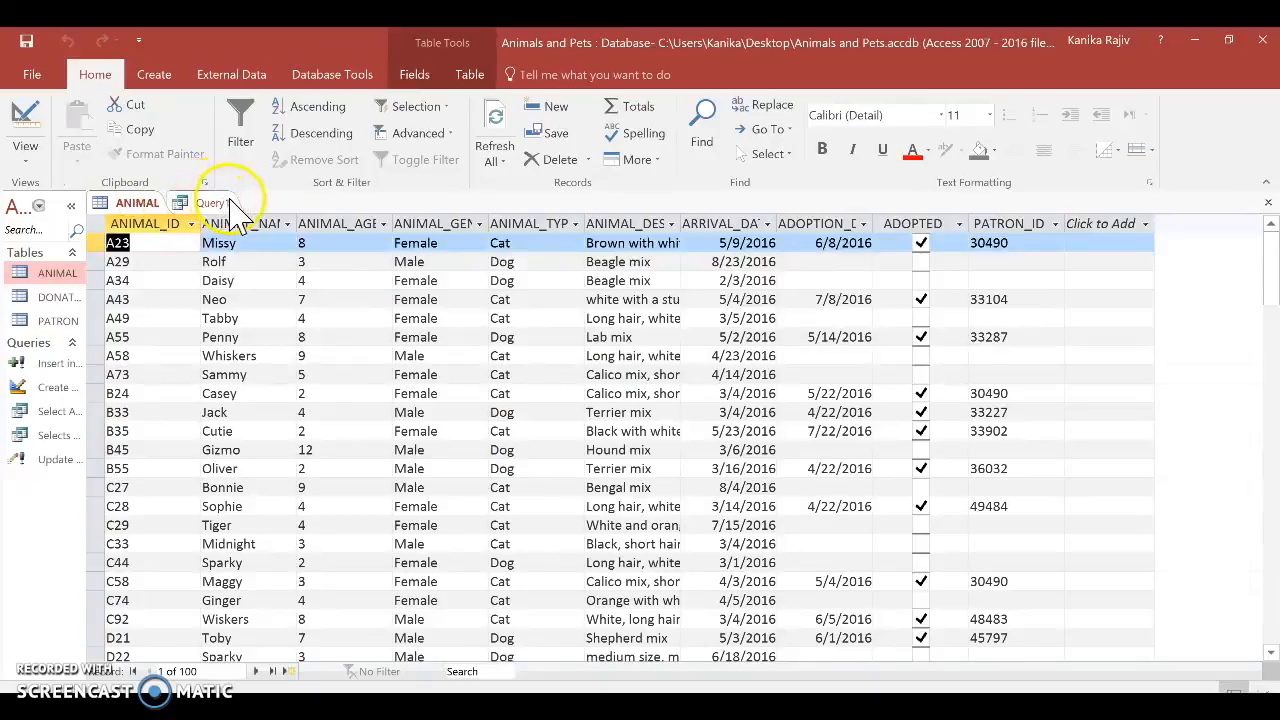
click(210, 203)
text(NIMAL_TYPE )
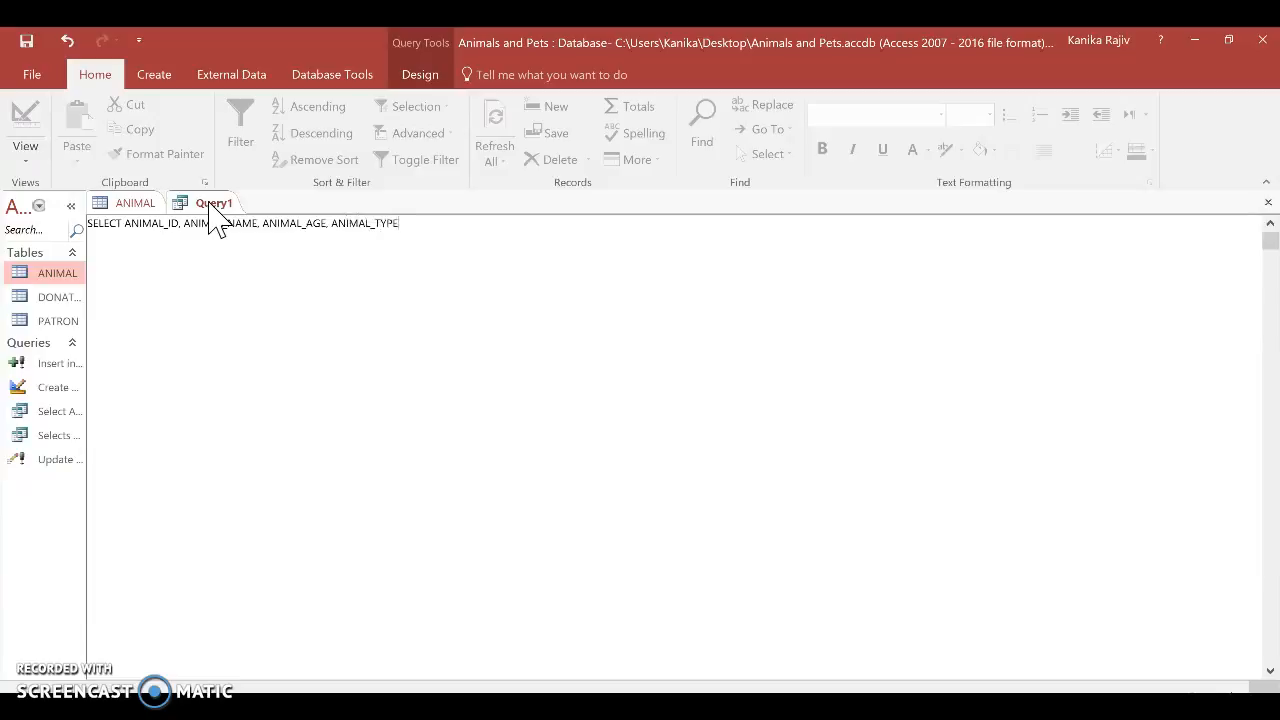
Add the lines FROM TABLE ANIMAL and WHERE ANIMAL_GENDER = FEMALE; and try to run the query.
text(FROM TABLE ANIMAL)
key(Return)
text(WHERE ANIMAL_AGE =)
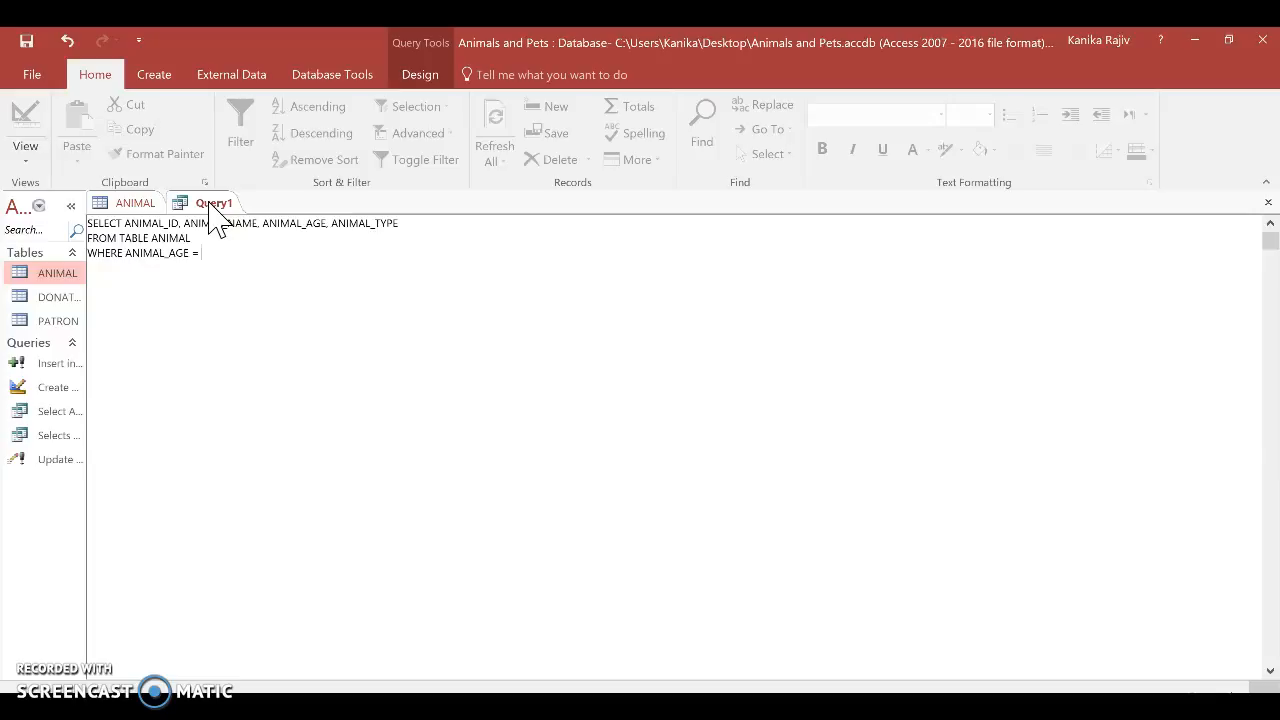
key(BackSpace)
key(BackSpace)
key(BackSpace)
key(BackSpace)
key(BackSpace)
text(GENDER =)
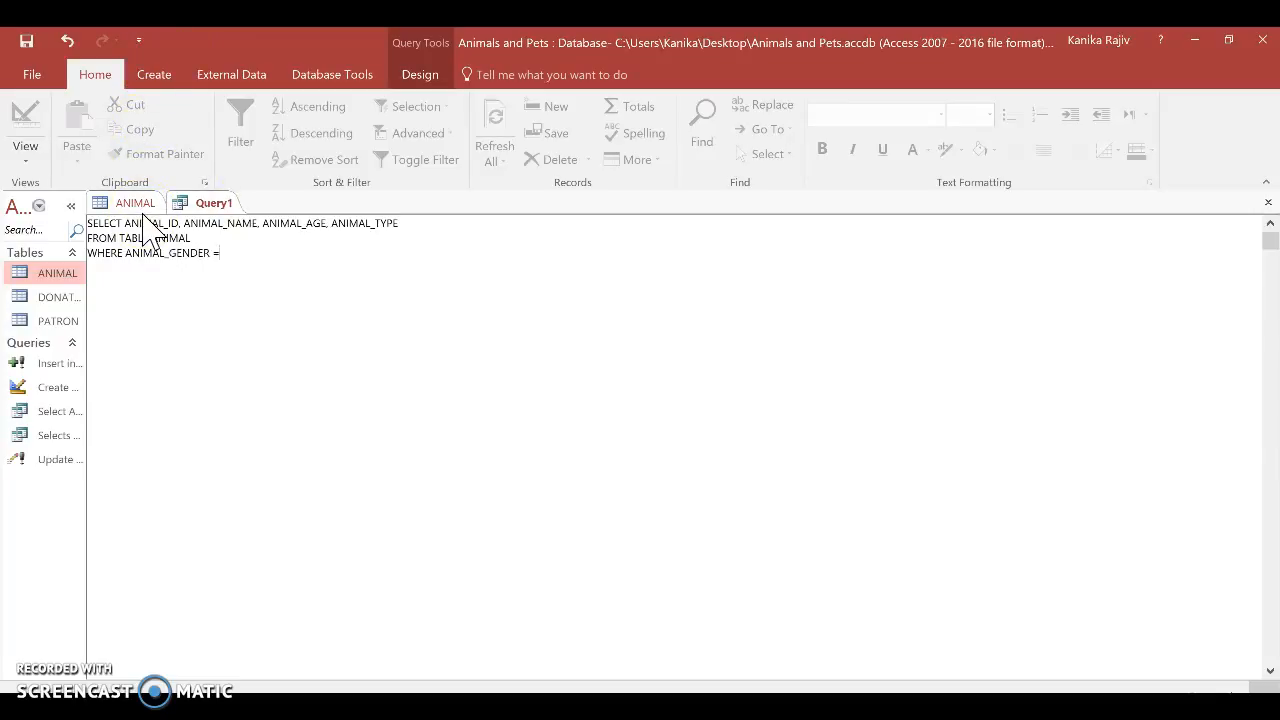
text( FEMALE;)
click(423, 77)
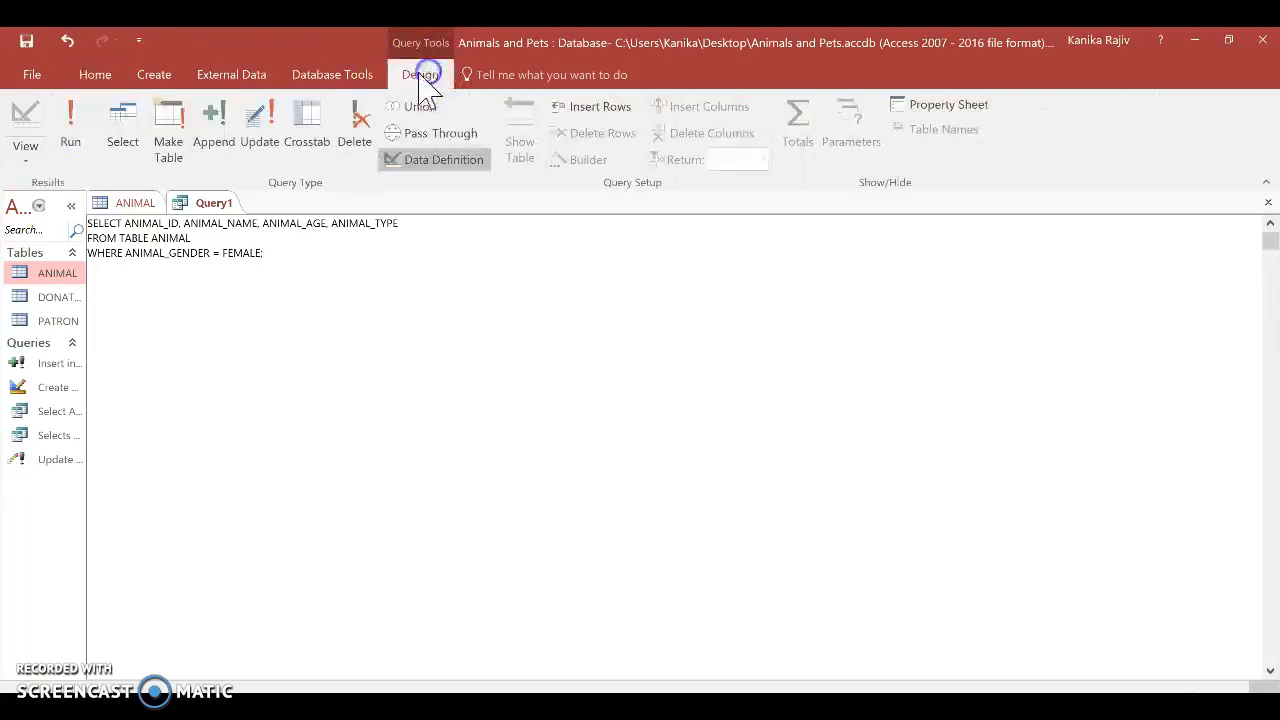
click(68, 133)
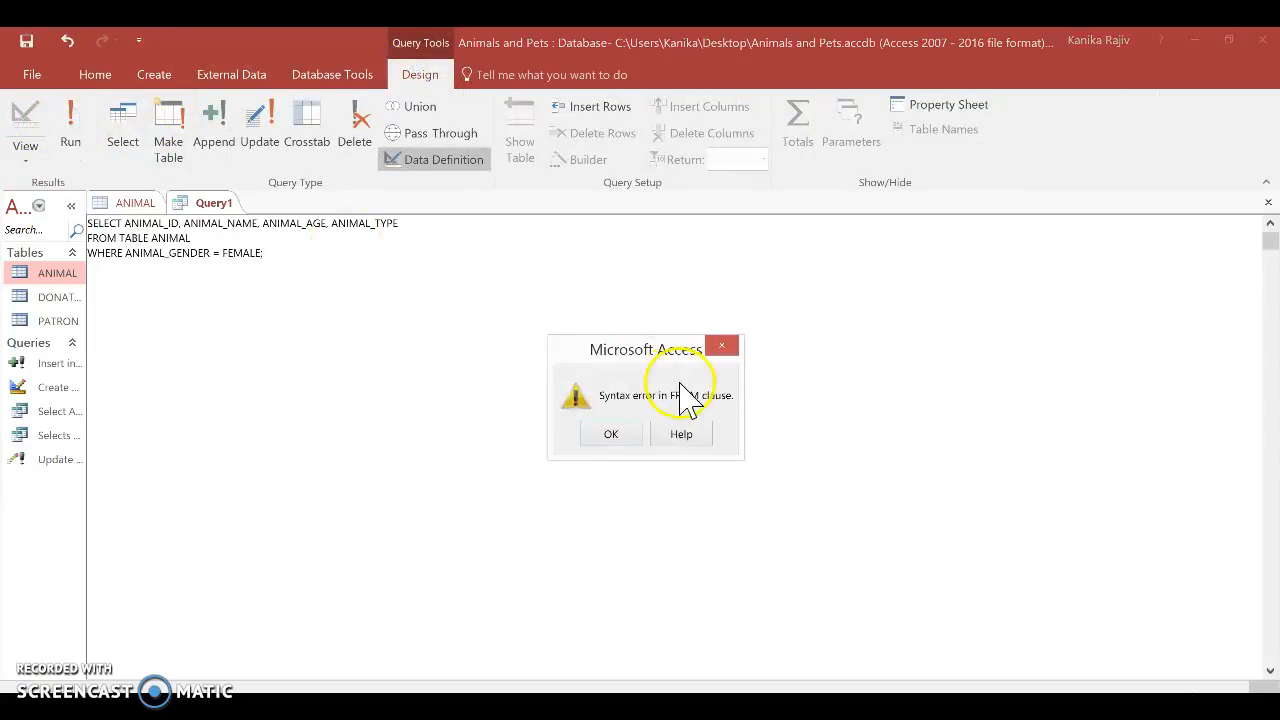
click(610, 437)
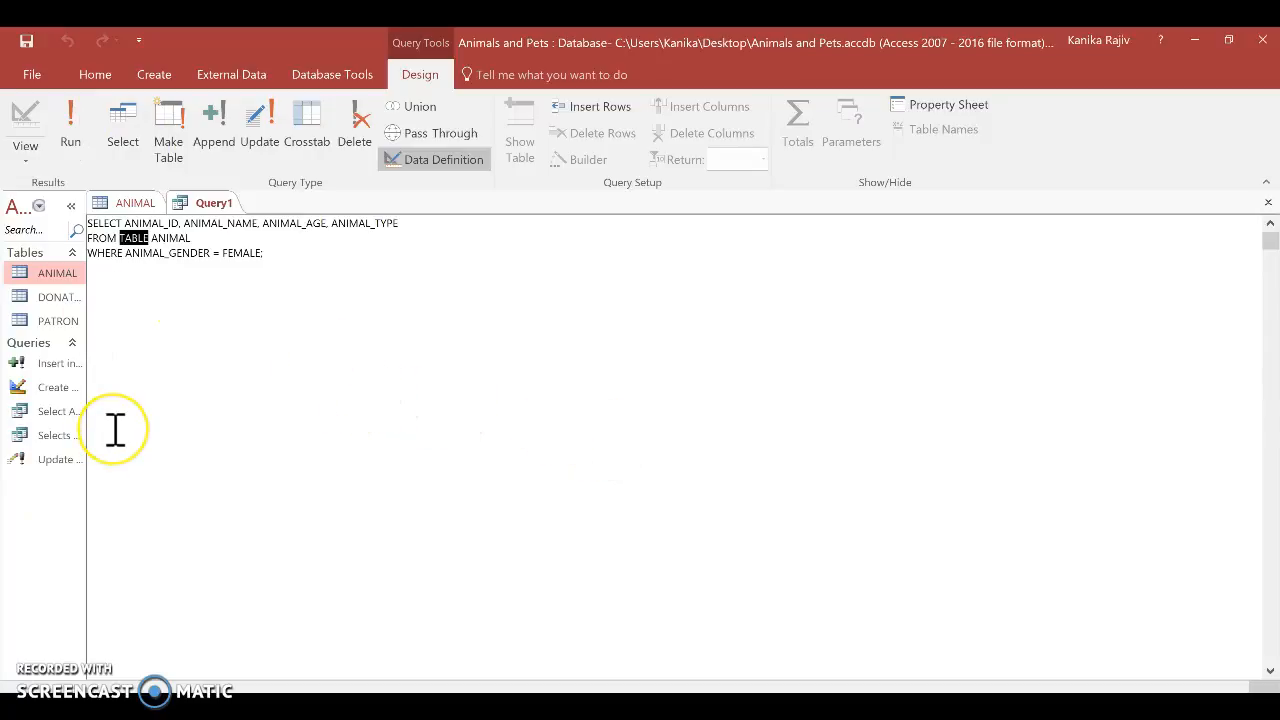
Remove the word TABLE from the FROM line, enclose FEMALE in single quotes and run the query.
key(Delete)
click(72, 148)
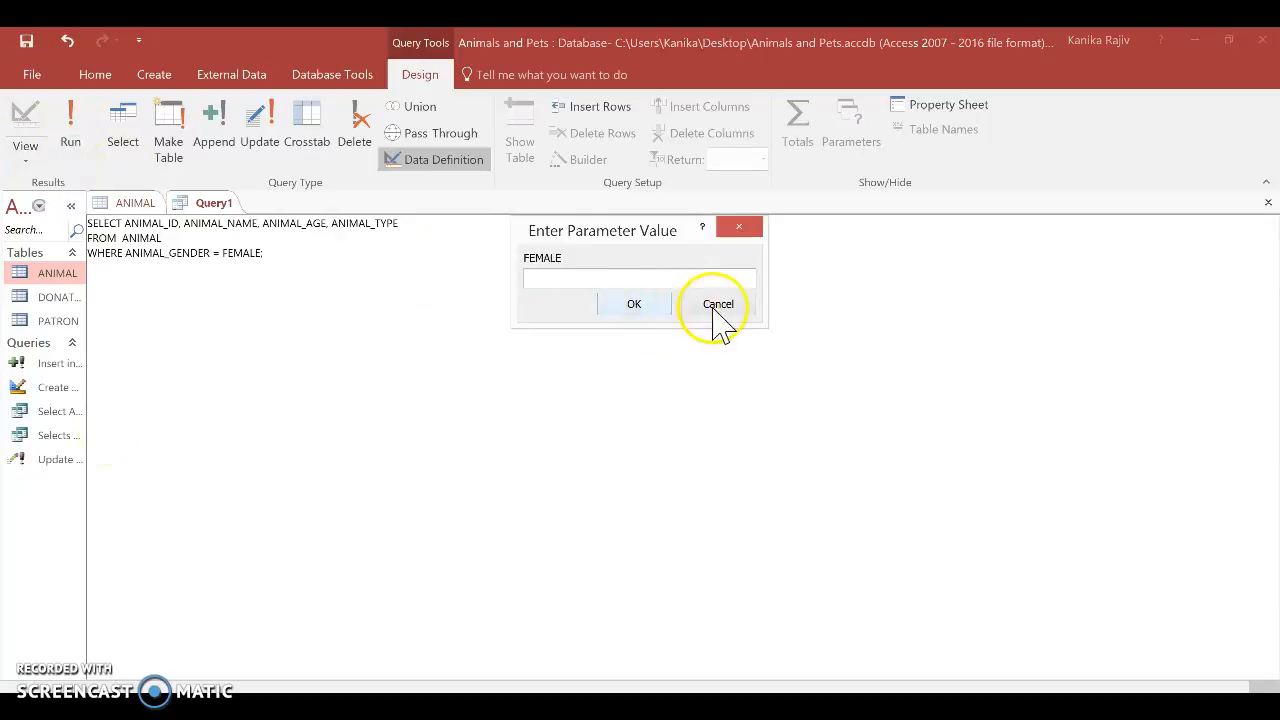
click(716, 306)
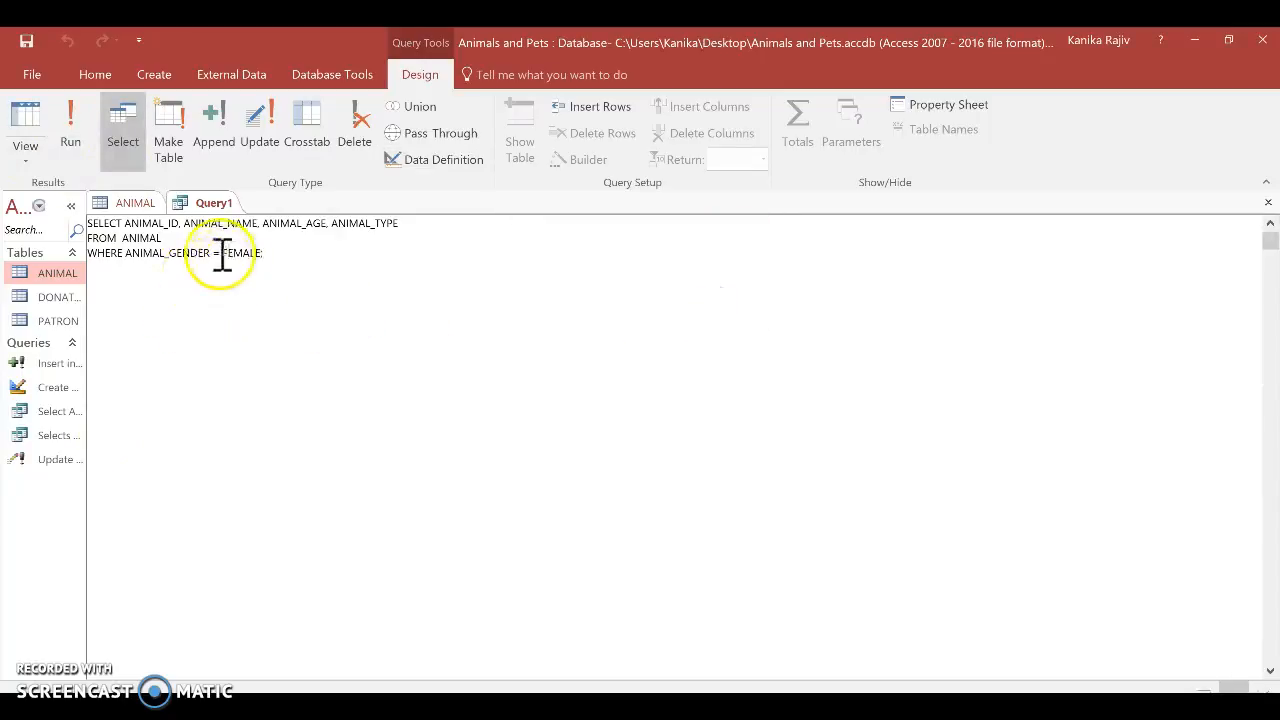
text(')
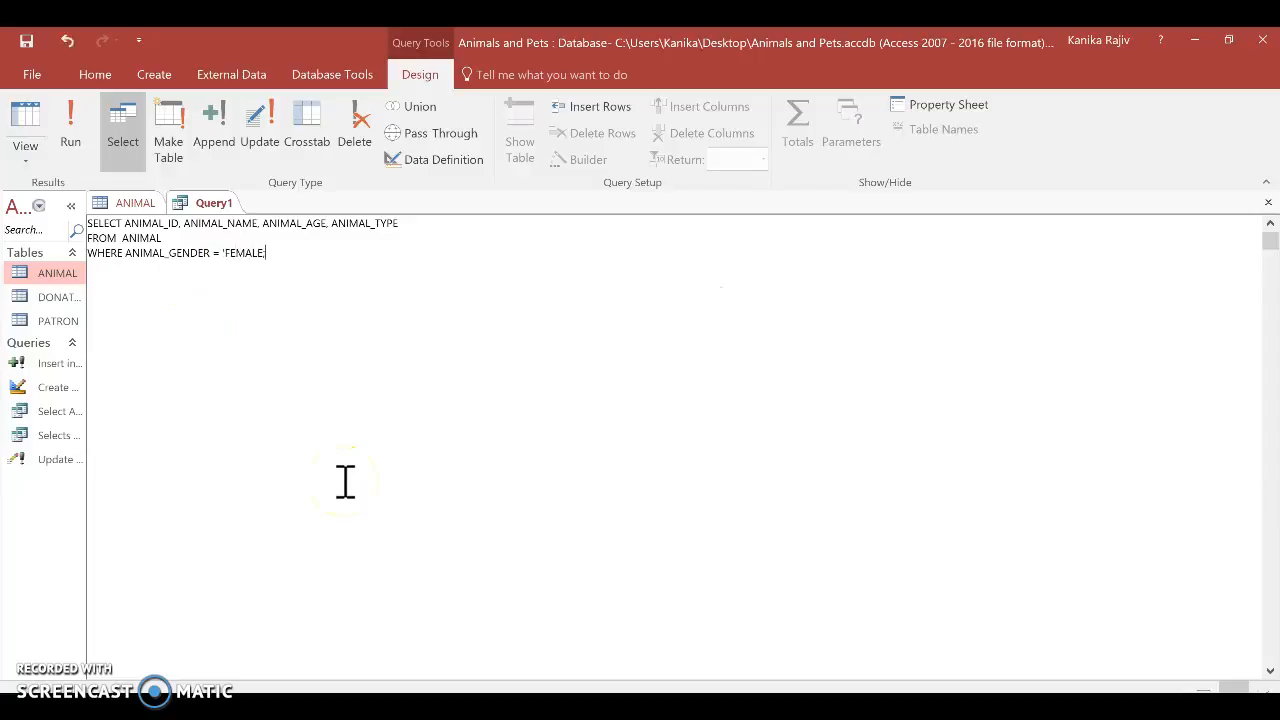
click(69, 115)
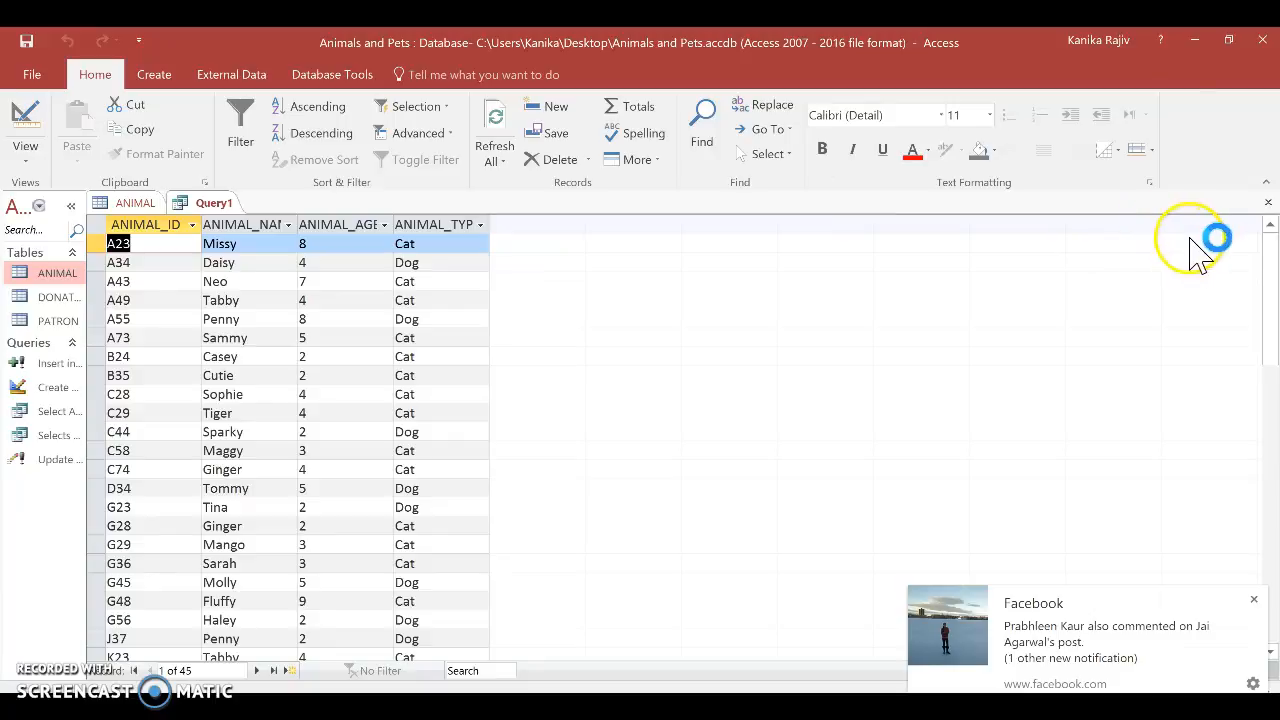
Close the query and save it under the name Select FEMALE from ANIMAL.
click(1268, 203)
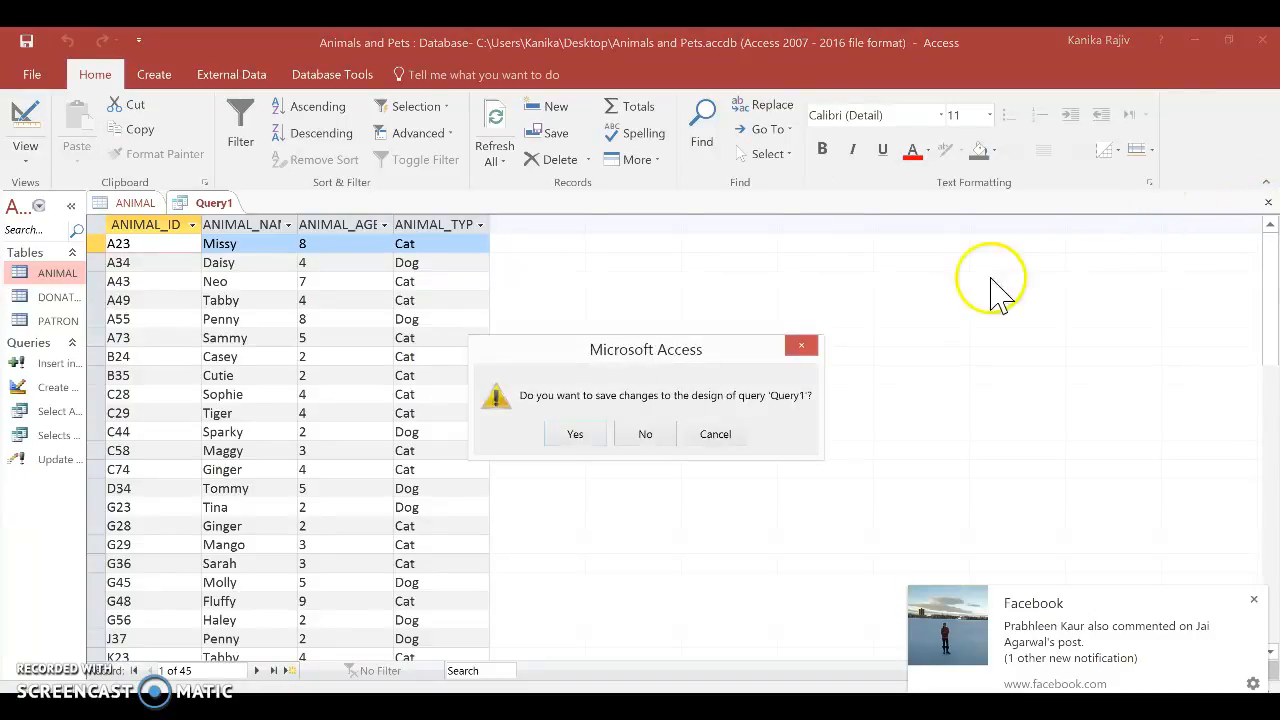
click(600, 436)
text(Select)
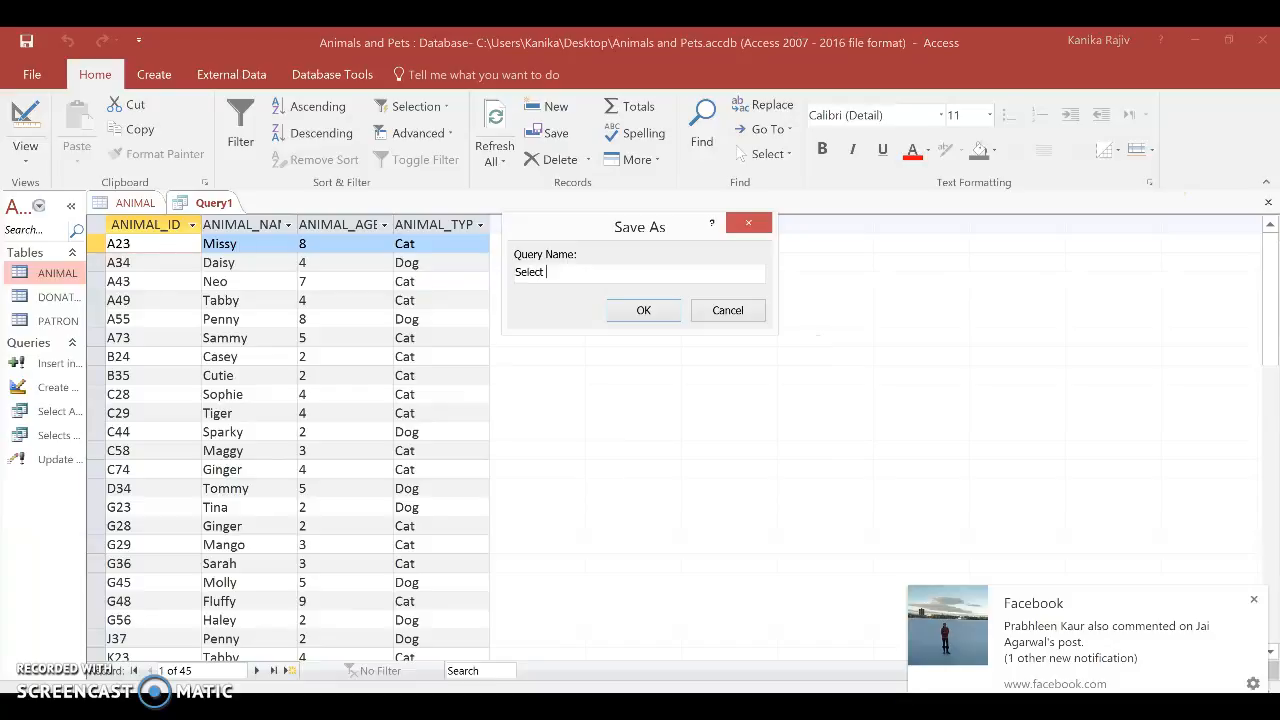
text( FEMALE from ANIMA)
key(Return)
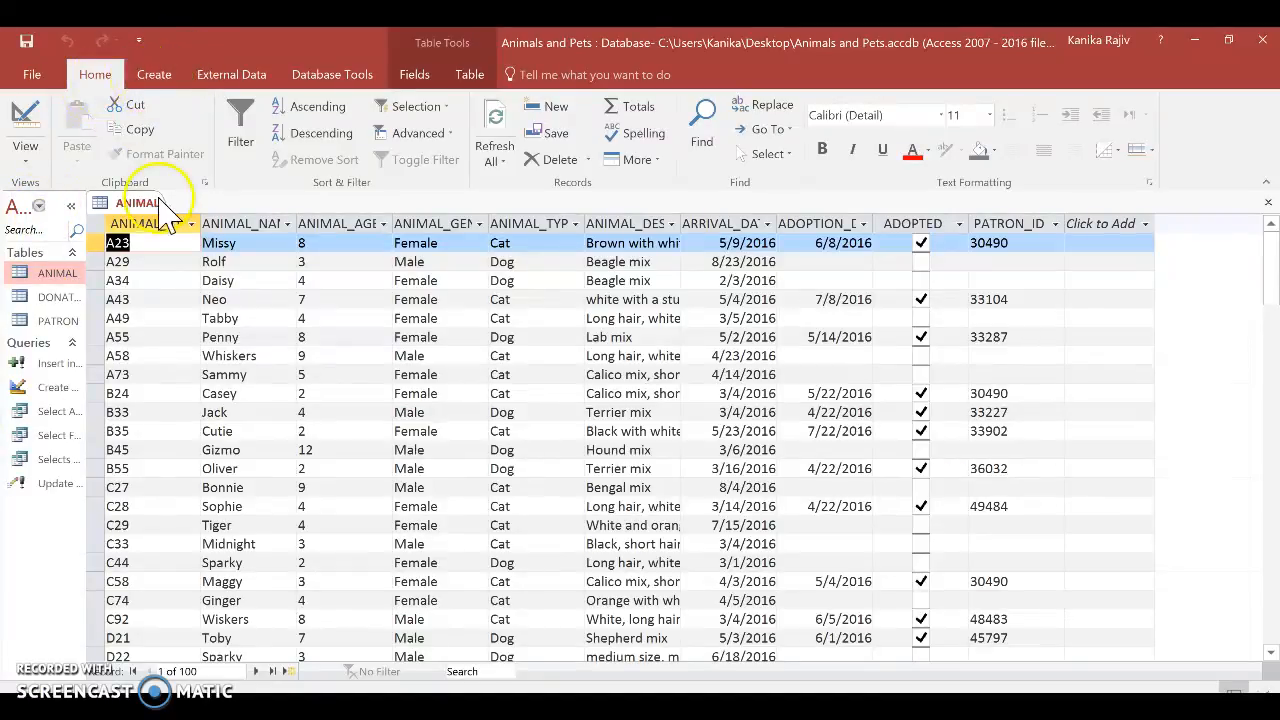
Open the ANIMAL table to review its columns and records, and close it.
click(92, 275)
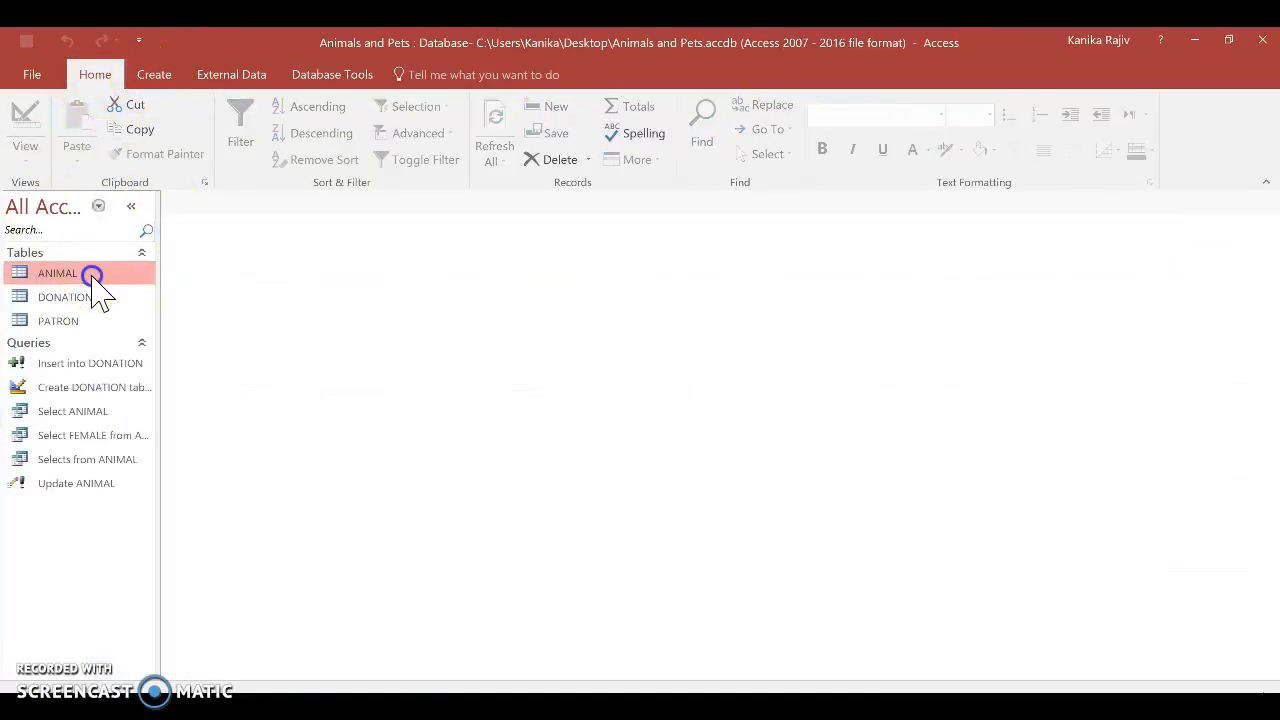
click(92, 276)
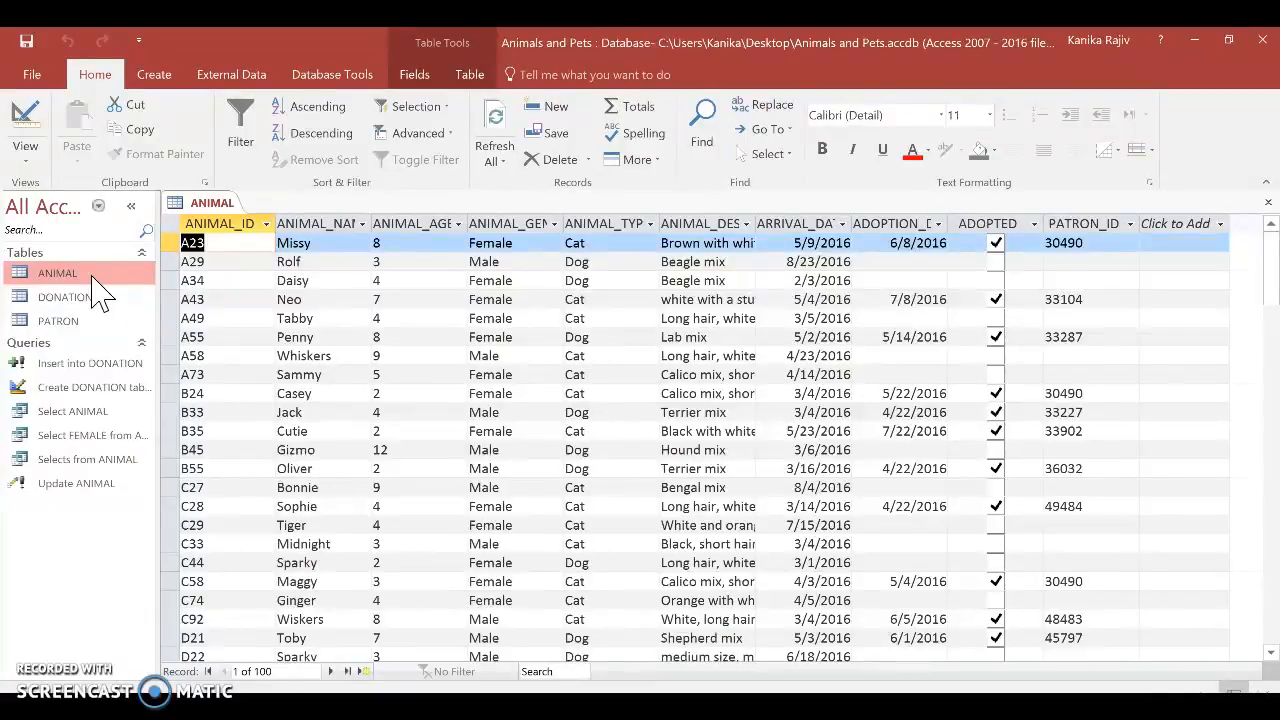
click(1264, 204)
Create another empty data definition query with no tables added and place the cursor in it.
click(152, 76)
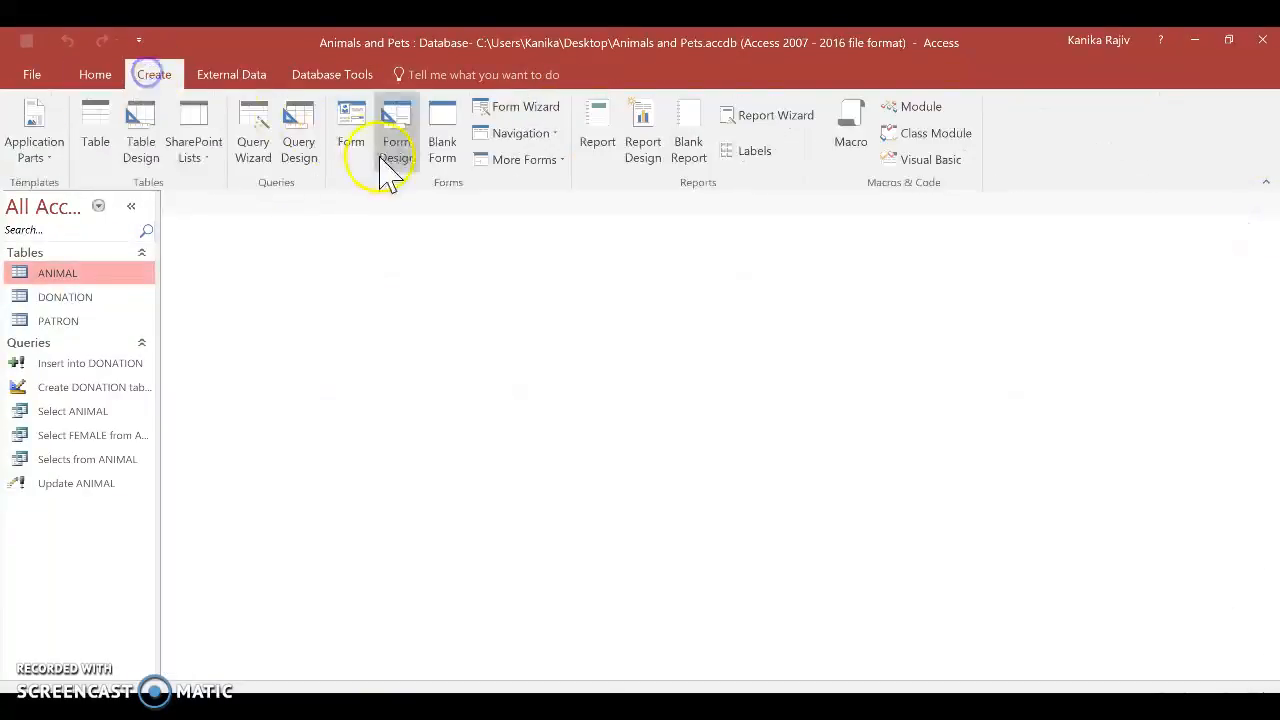
click(298, 152)
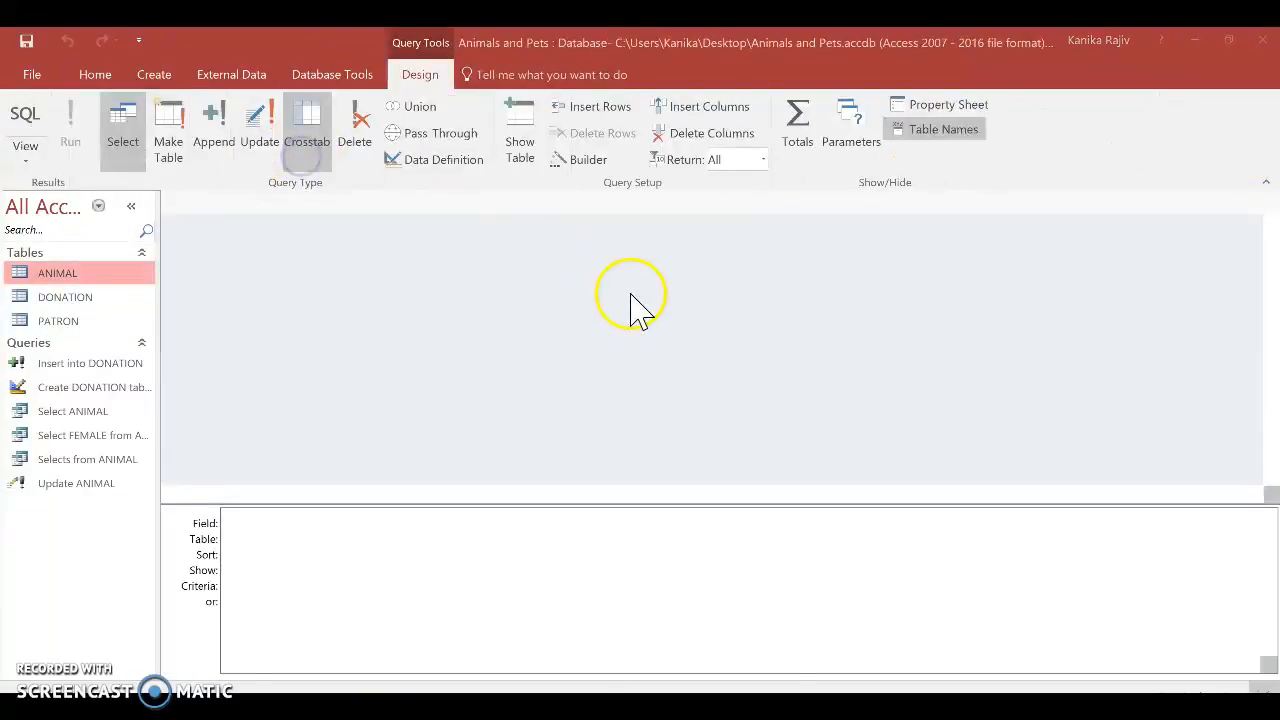
click(783, 209)
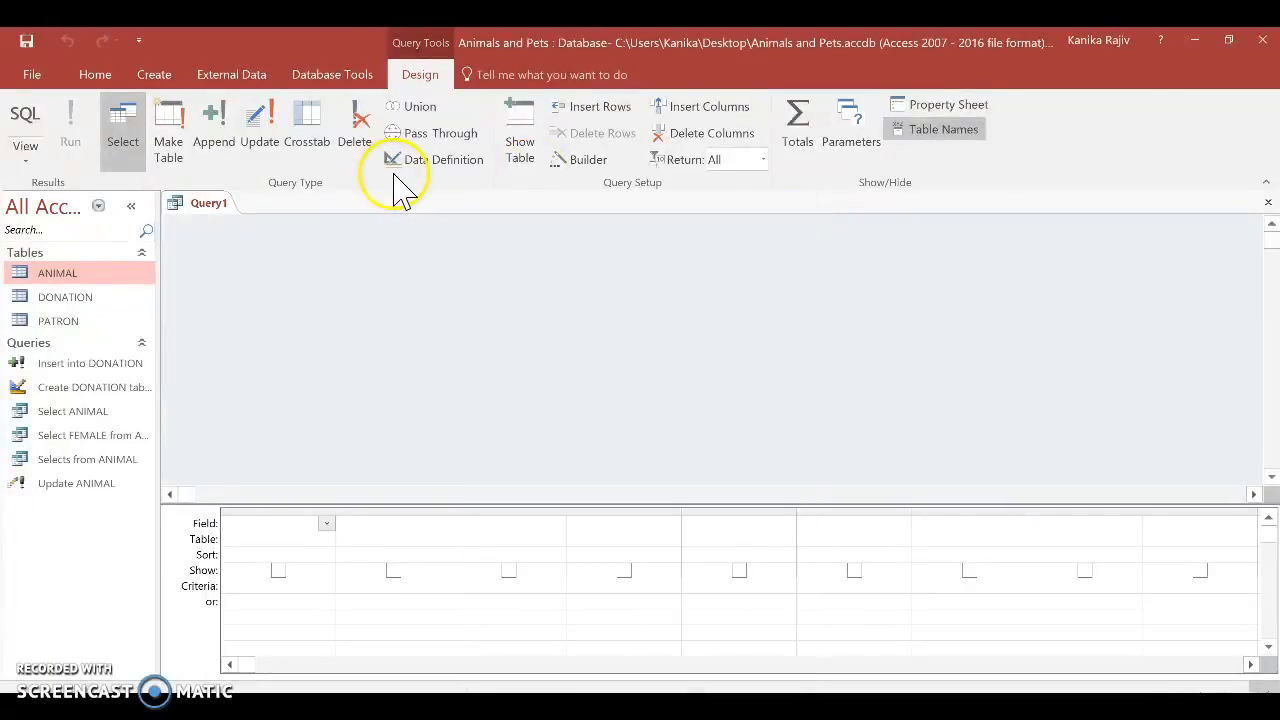
click(440, 163)
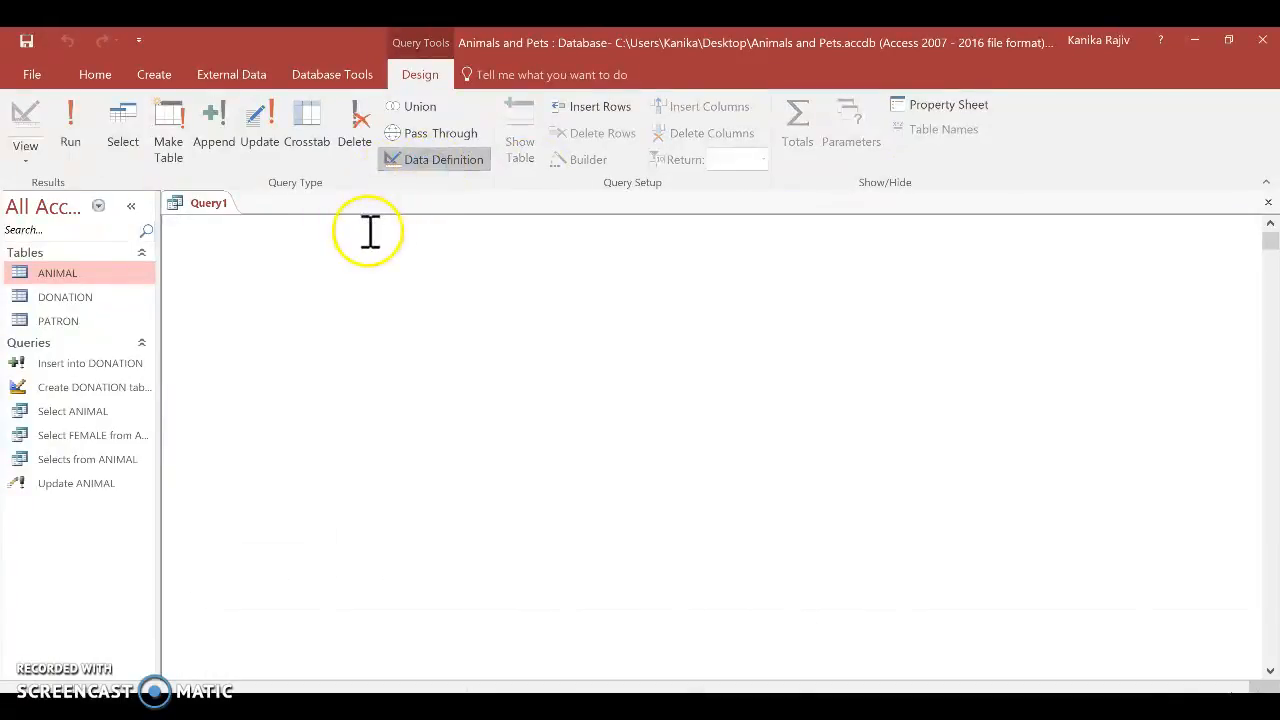
click(305, 301)
Enter SELECT ANIMAL_NAME, ANIMAL_GENDER, ANIMAL_TYPE on the first line of the query and FROM ANIMAL on the second.
text(SE)
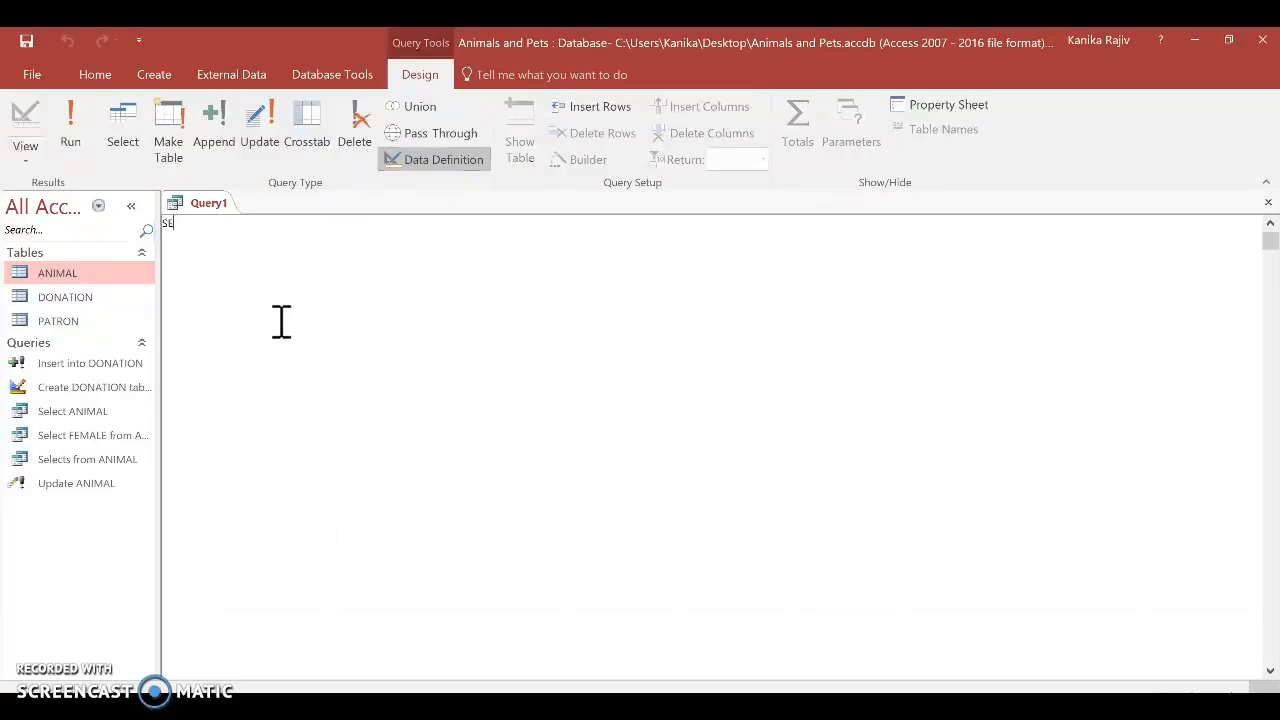
text(LECT ANIMAL_NAME, ANIMAL)
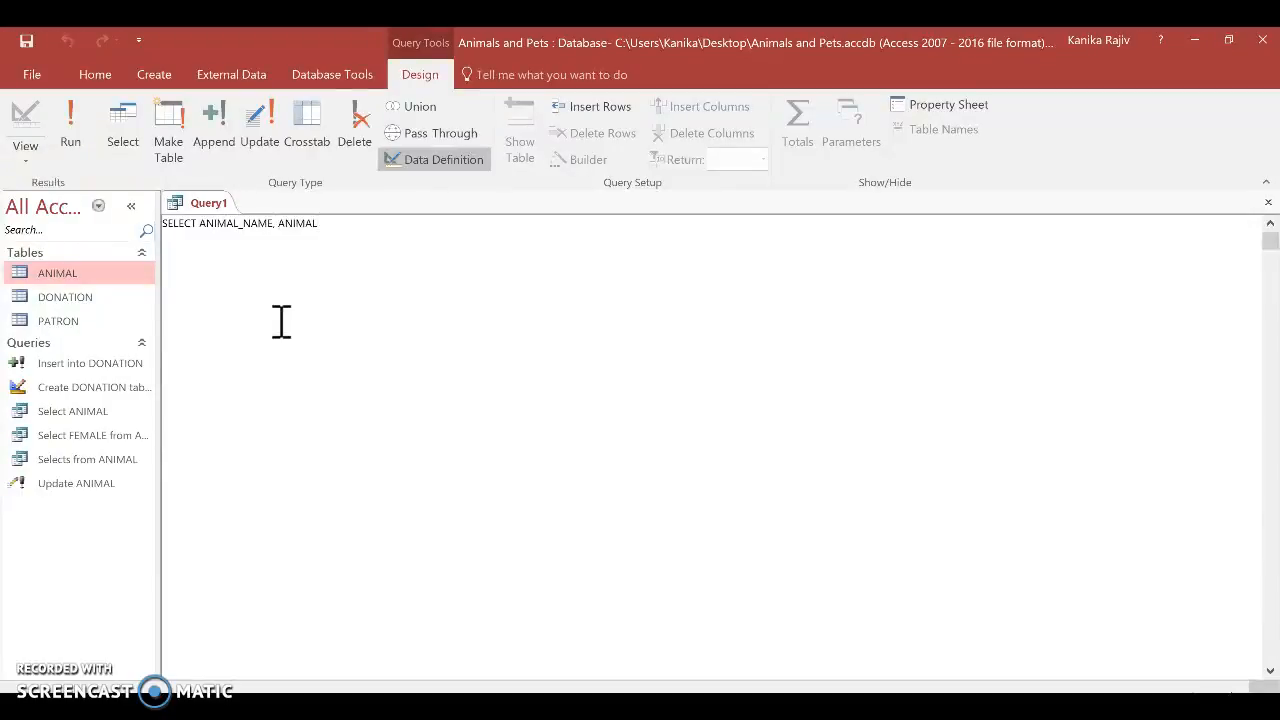
text(_GENDER, ANIMAL_TYPE)
key(Return)
text(FR)
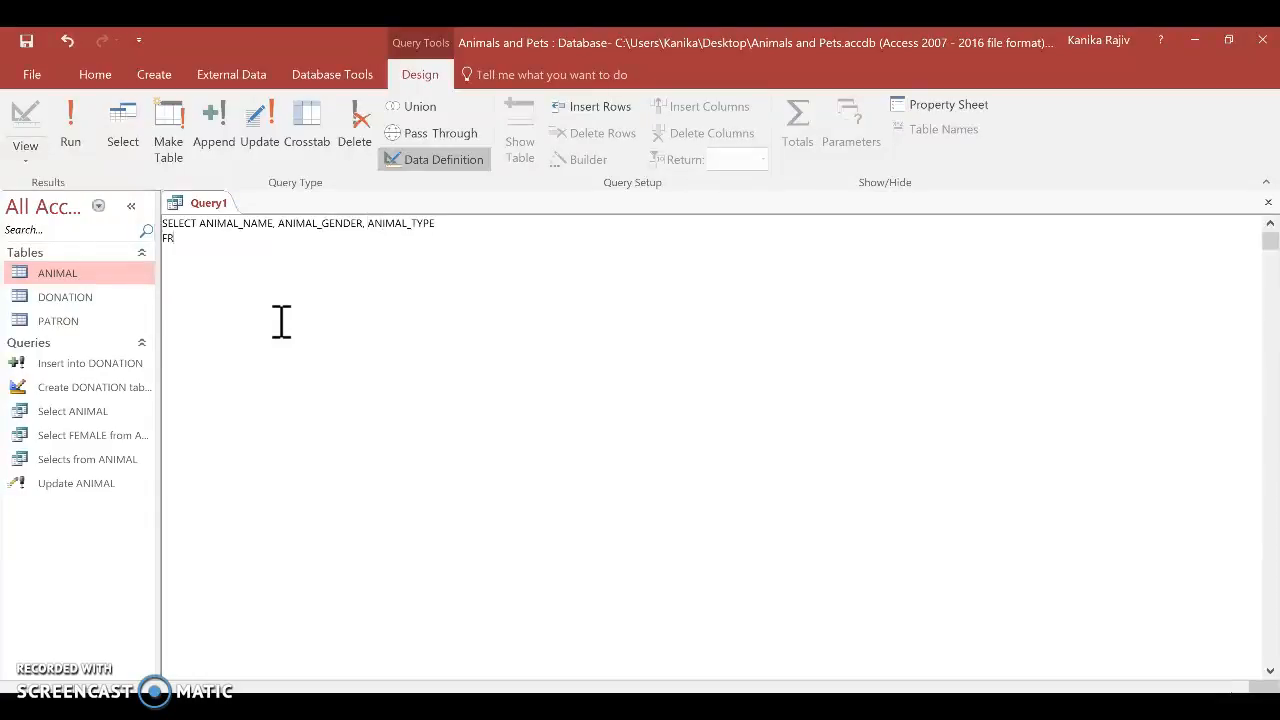
text(OM ANIMAL)
key(Return)
Add the condition line WHERE ANIMAL_AGE= '3' OR ANIMAL_AGE= '8'; to the query.
text(WHERE ANIMAL)
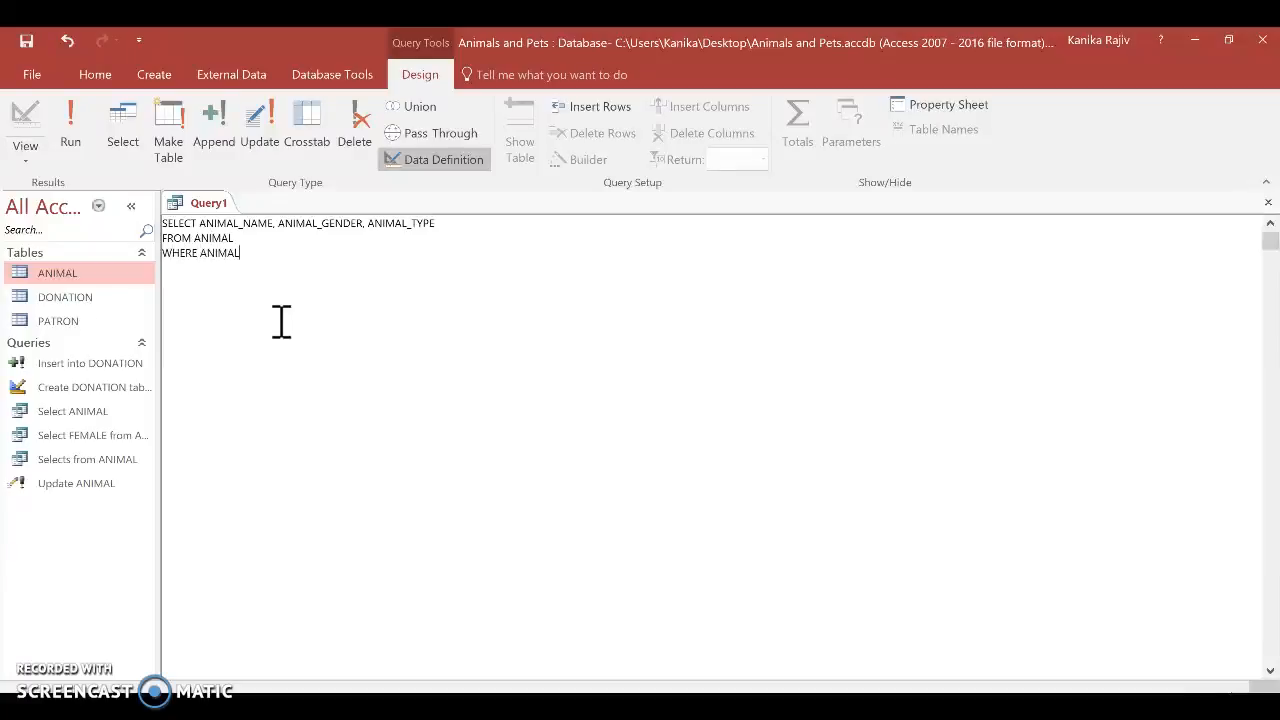
text(_AGR)
text(= '3)
text(' OR)
text( ANIMAL_)
text(AGE)
text(= '8';)
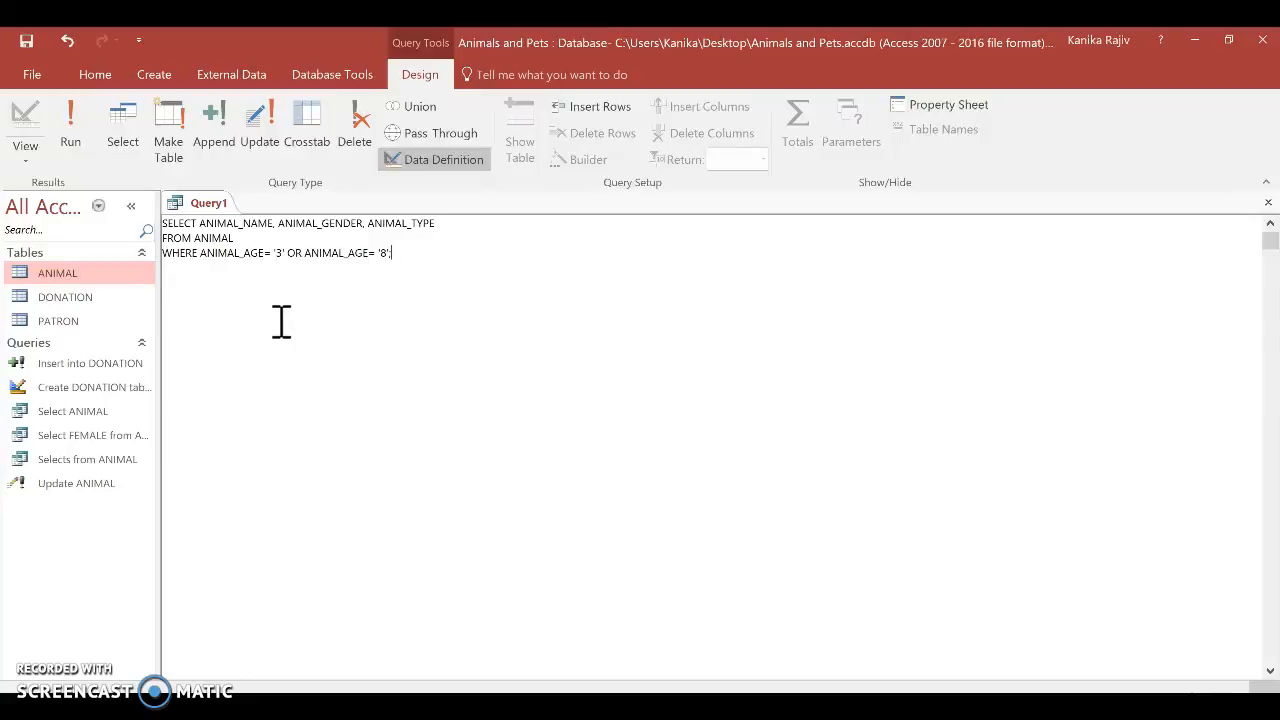
Run the query on ages 3 or 8, close its results and save it as Logical OR.
click(70, 125)
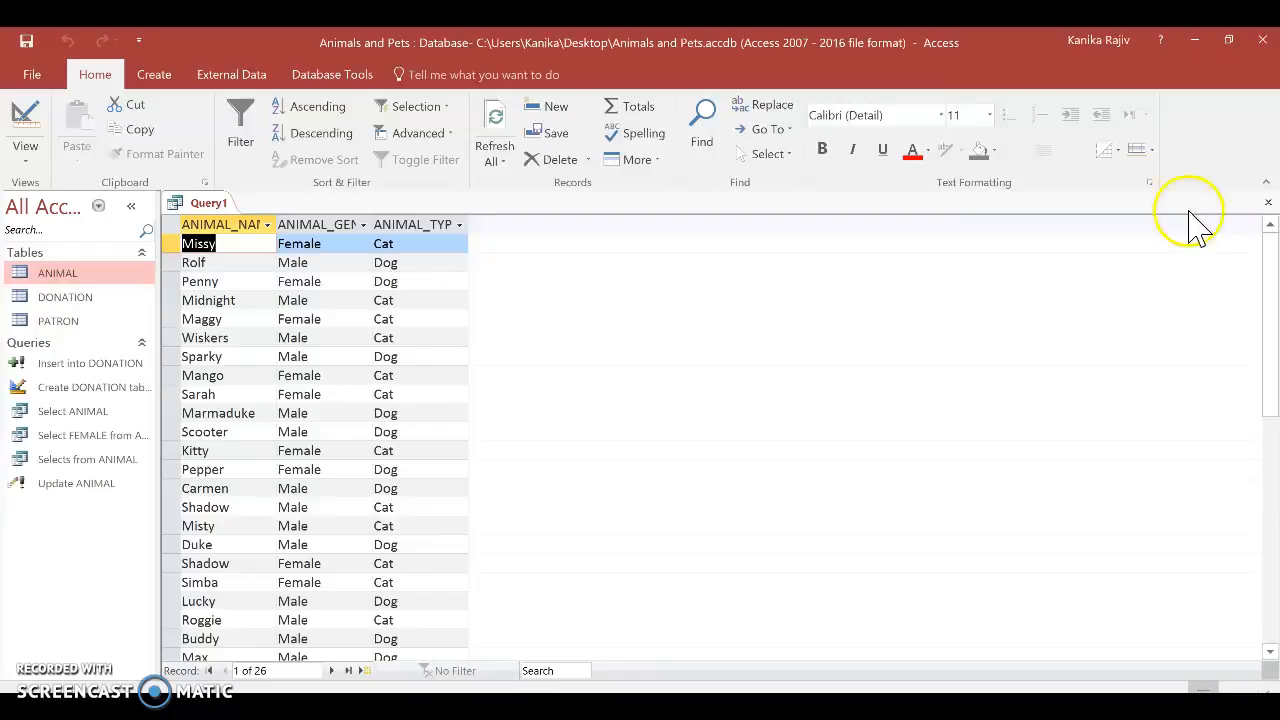
click(1267, 203)
click(583, 438)
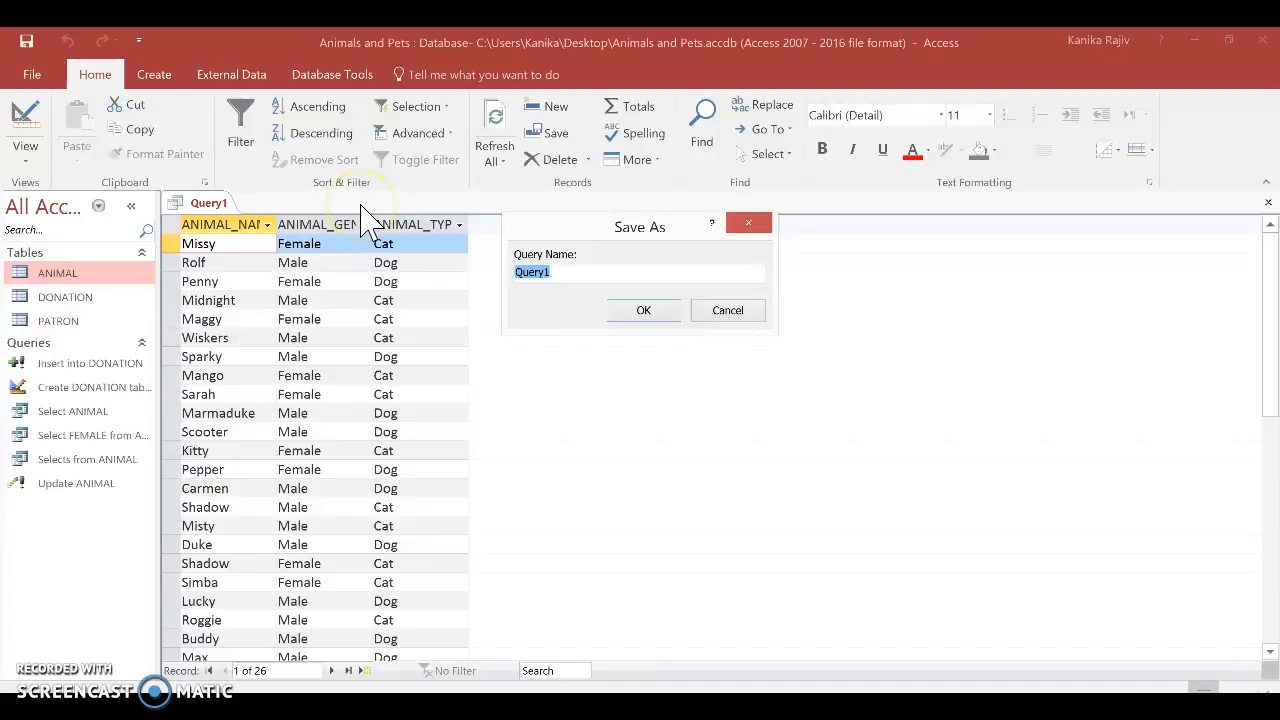
text(Se)
key(BackSpace)
text(Logical OR)
key(Return)
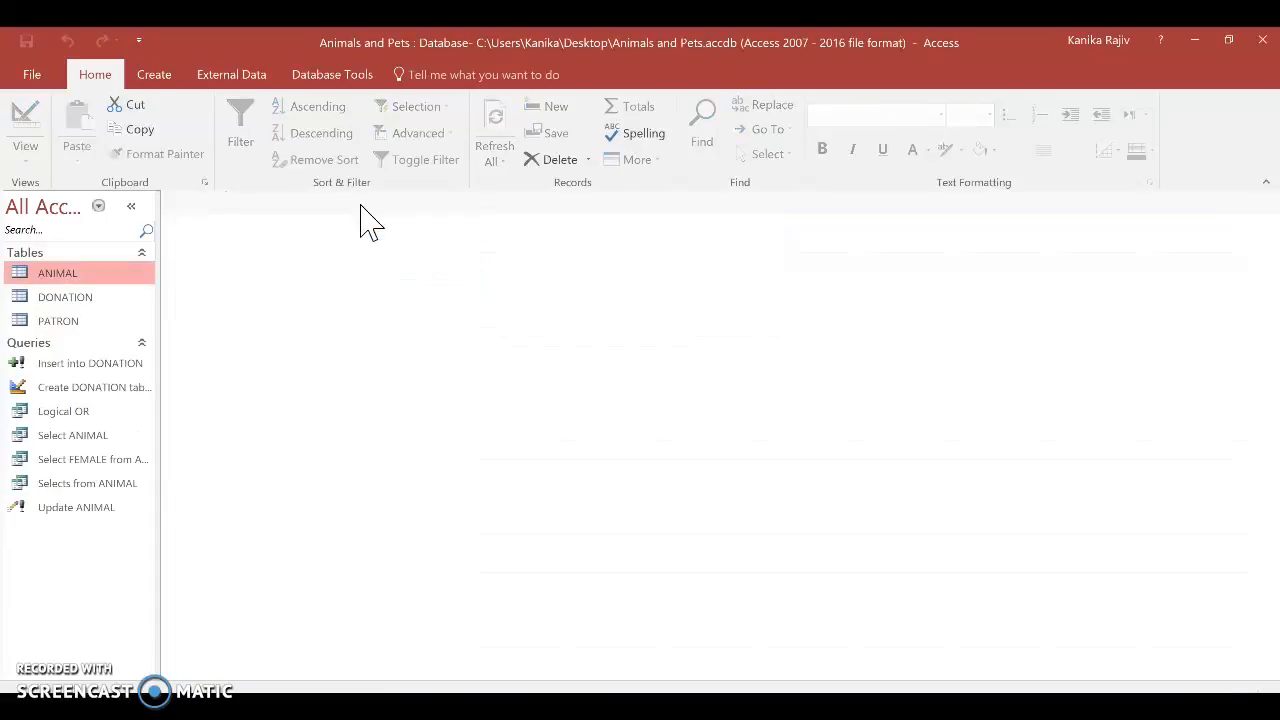
Create a new empty data definition query with no tables added and place the cursor in it.
click(155, 76)
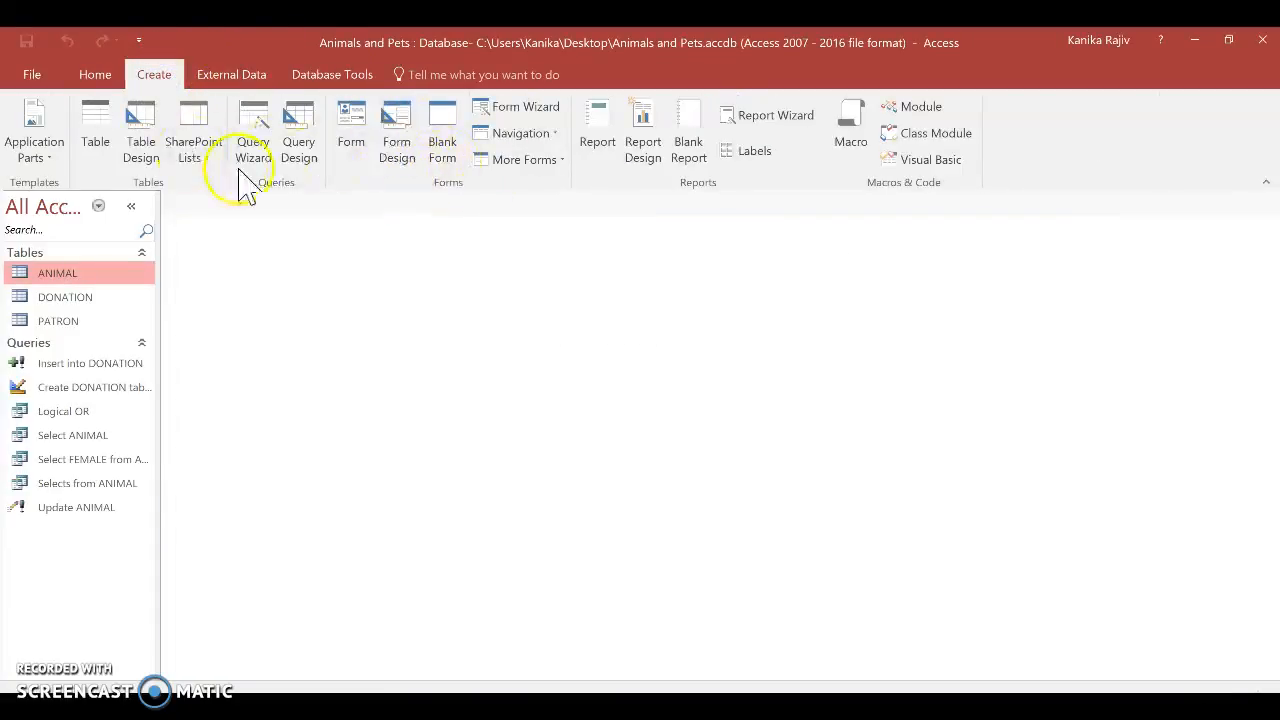
click(293, 168)
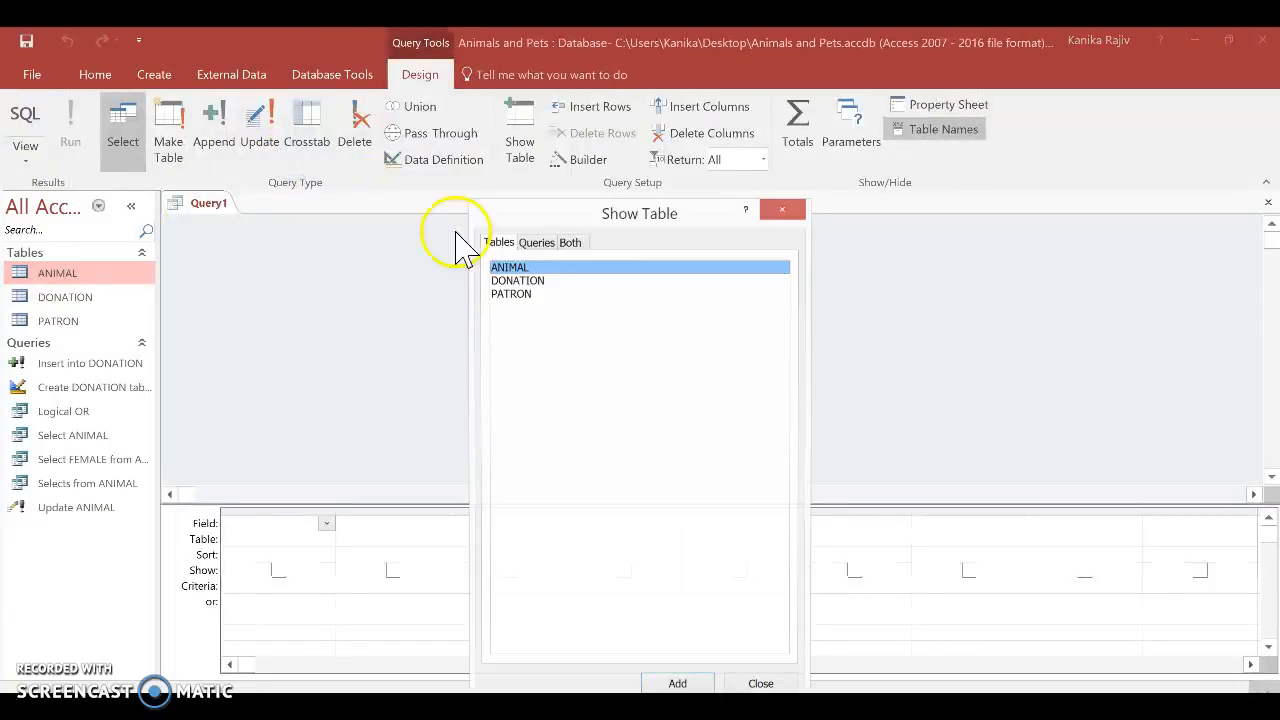
click(795, 209)
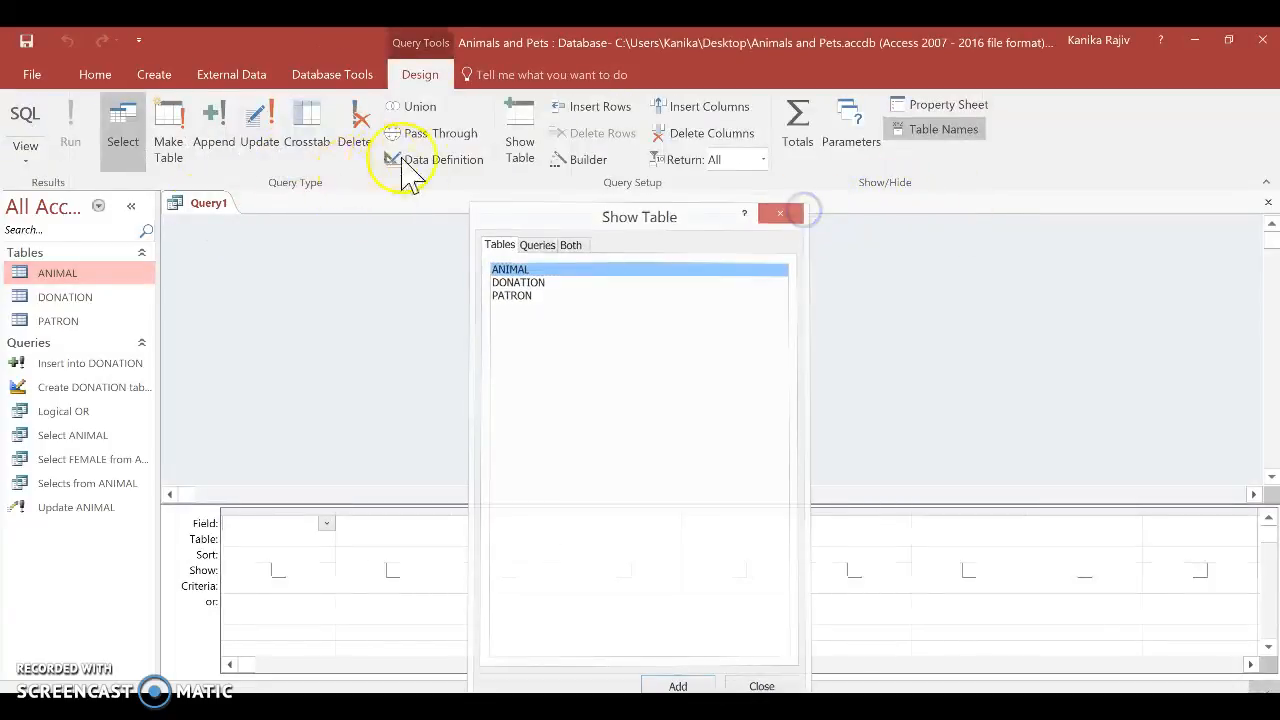
click(440, 162)
click(285, 408)
Enter SELECT ANIMAL_NAME, ANIMAL_AGE, ANIMAL_GENDER, FROM ANIMAL and WHERE NOT(ANIMAL_TYPE ='Cat'); on three separate lines of the query.
text(S)
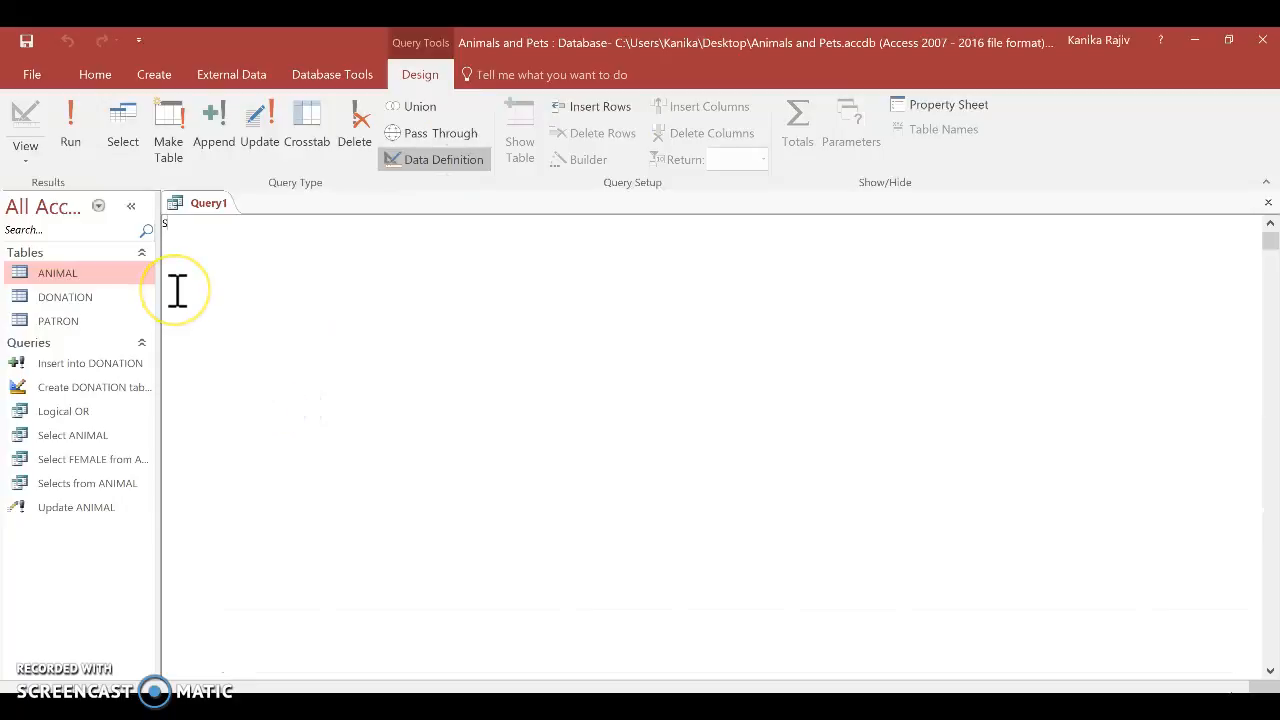
text(ELECT ANIMAL_NAME, ANIMAL_A)
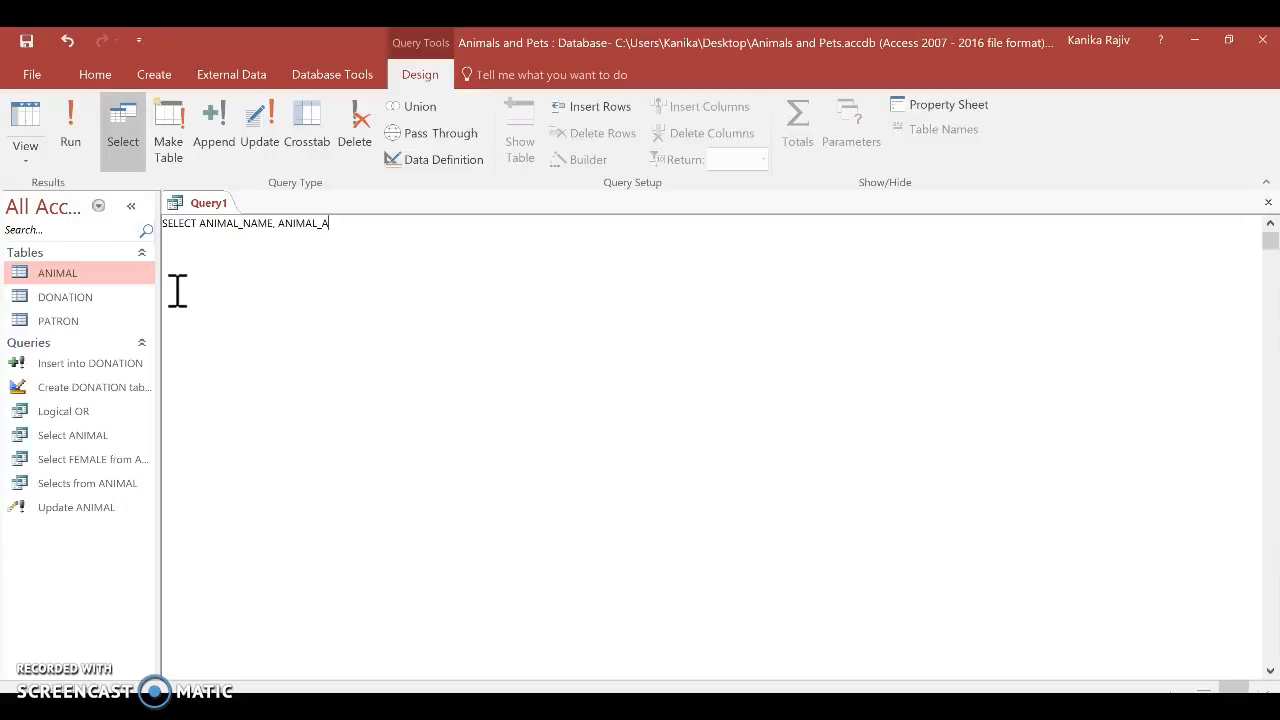
text(GE, ANIMAL_GENDER)
key(Return)
text(FROM ANIMAL)
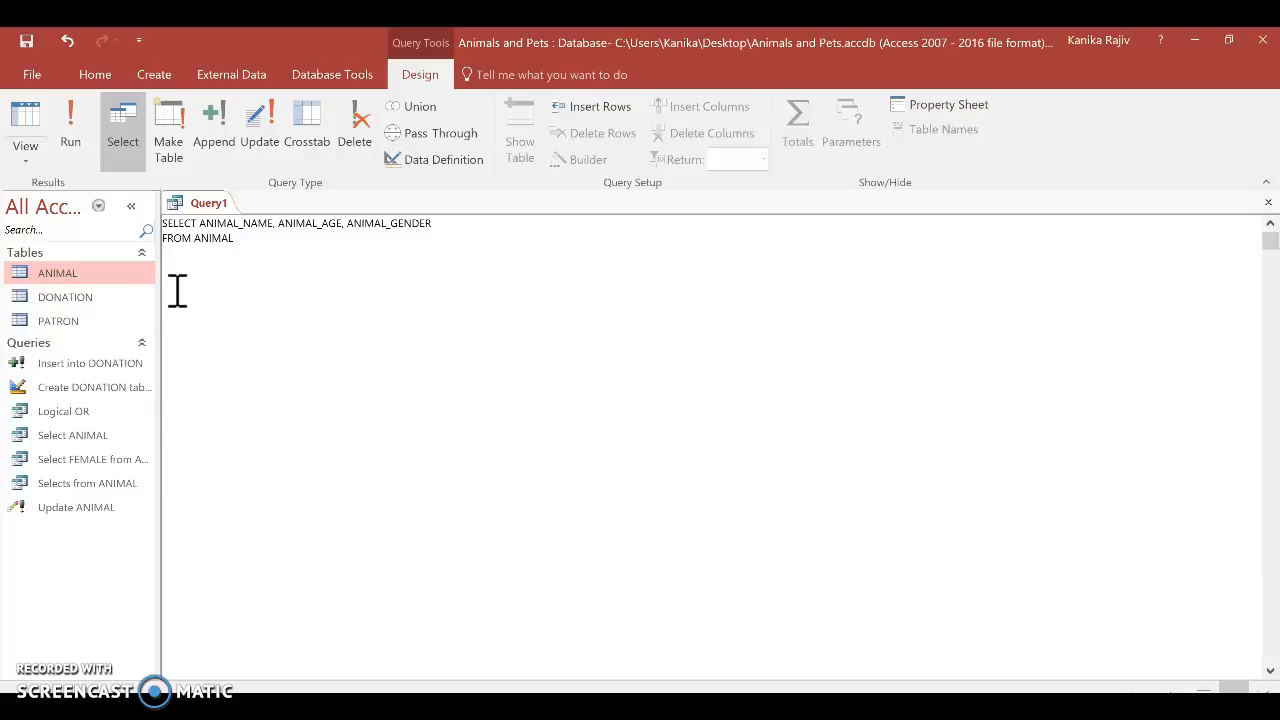
key(Return)
text(WHERE NOT(ANIMAL_TYPE ='Cat');)
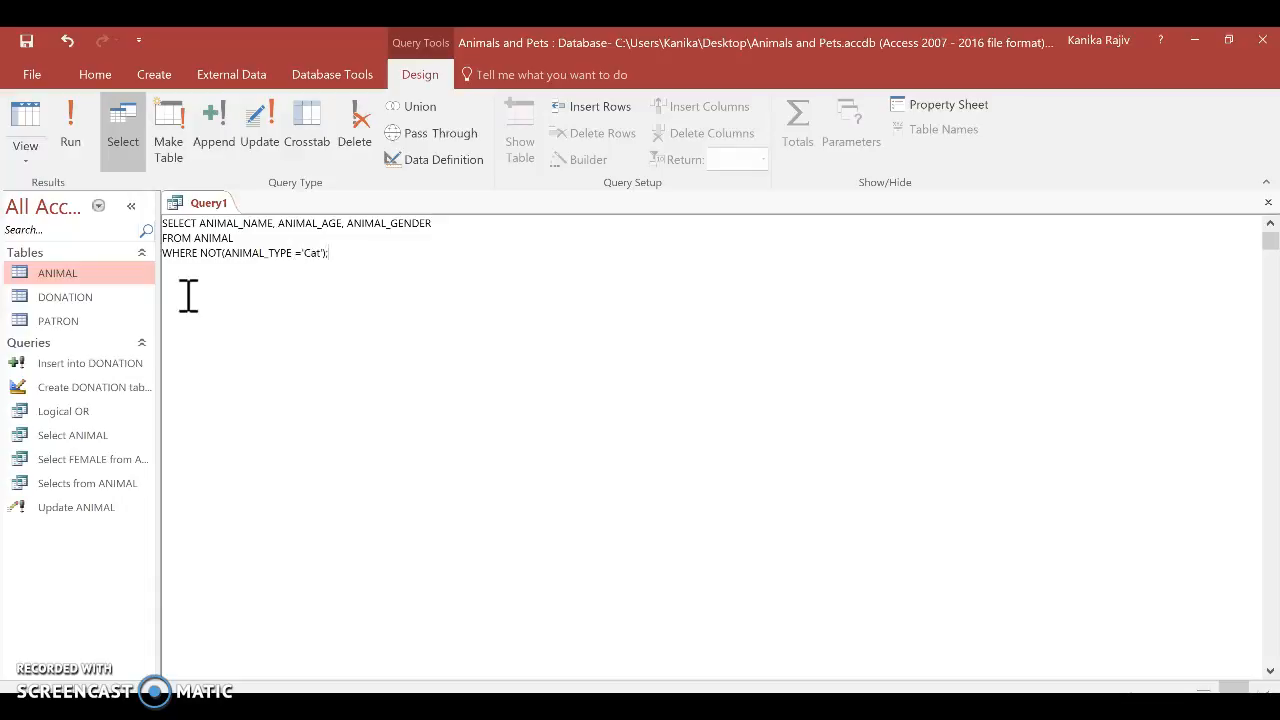
Run the query that excludes cats, close its results and save it as Boolean ANIMAL.
click(75, 140)
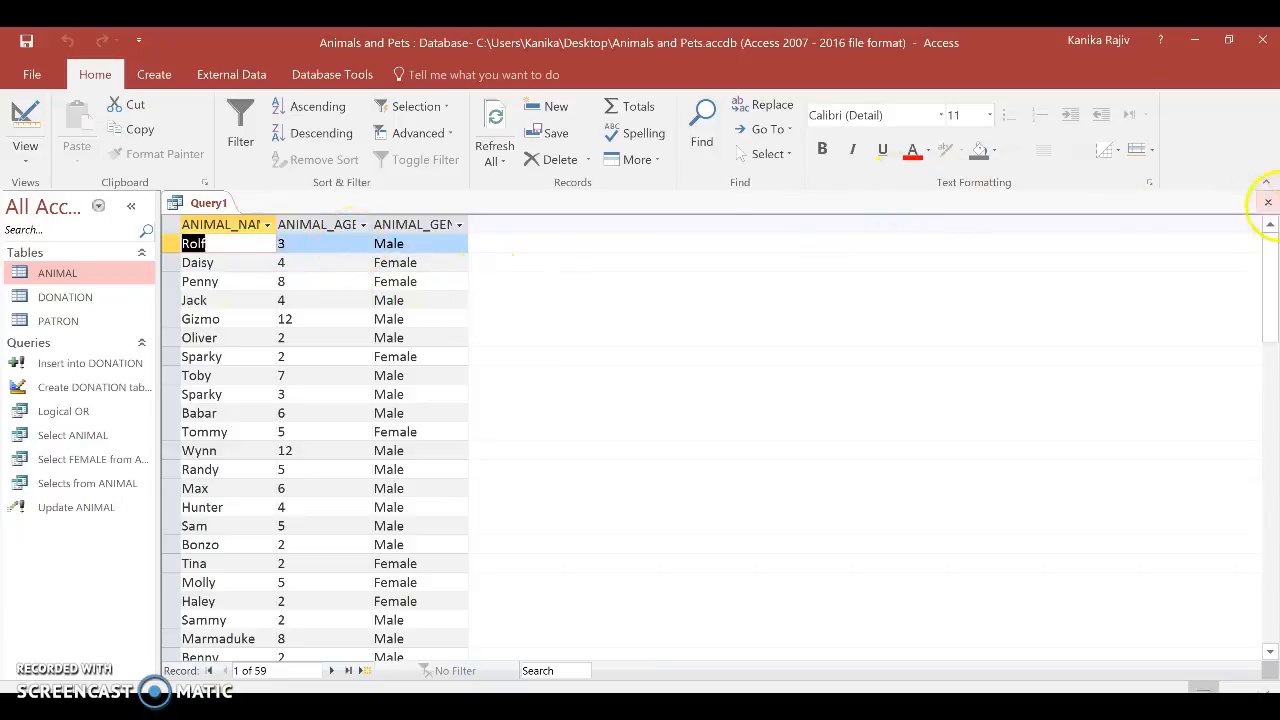
click(1266, 203)
click(574, 434)
text(Boolean ANIMAL)
key(Return)
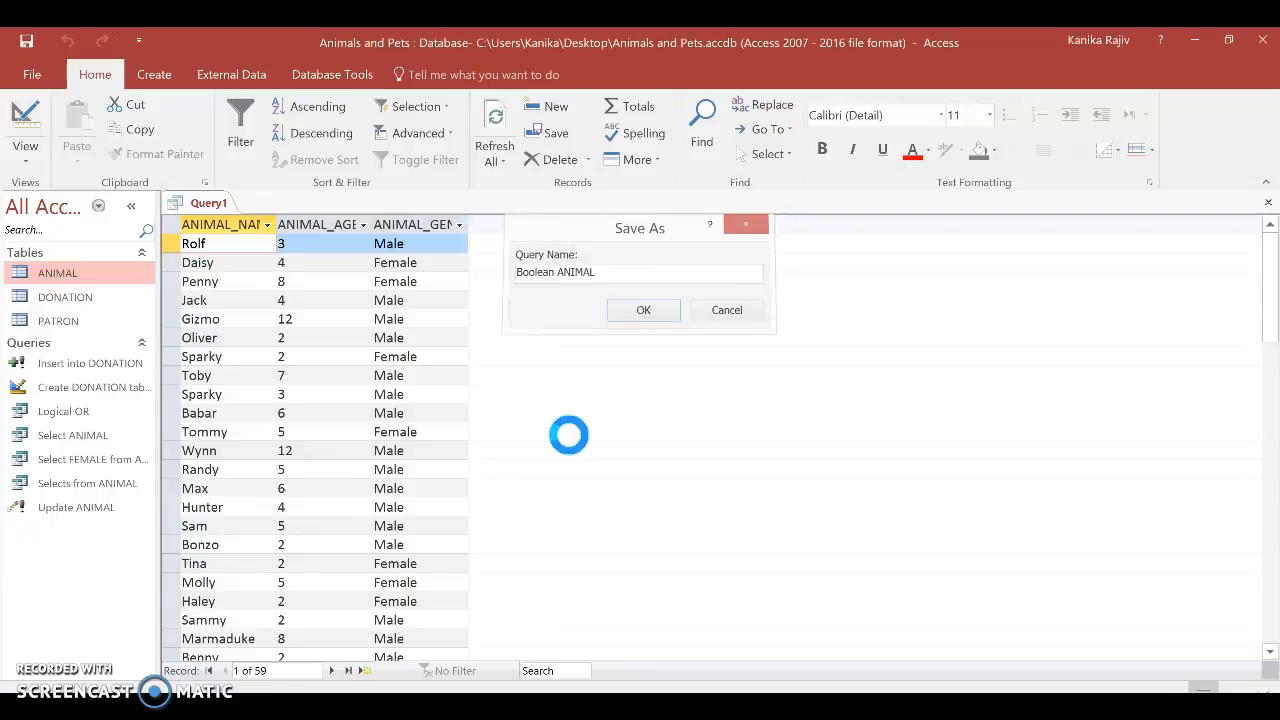
Create another blank data definition query without adding any tables.
click(155, 76)
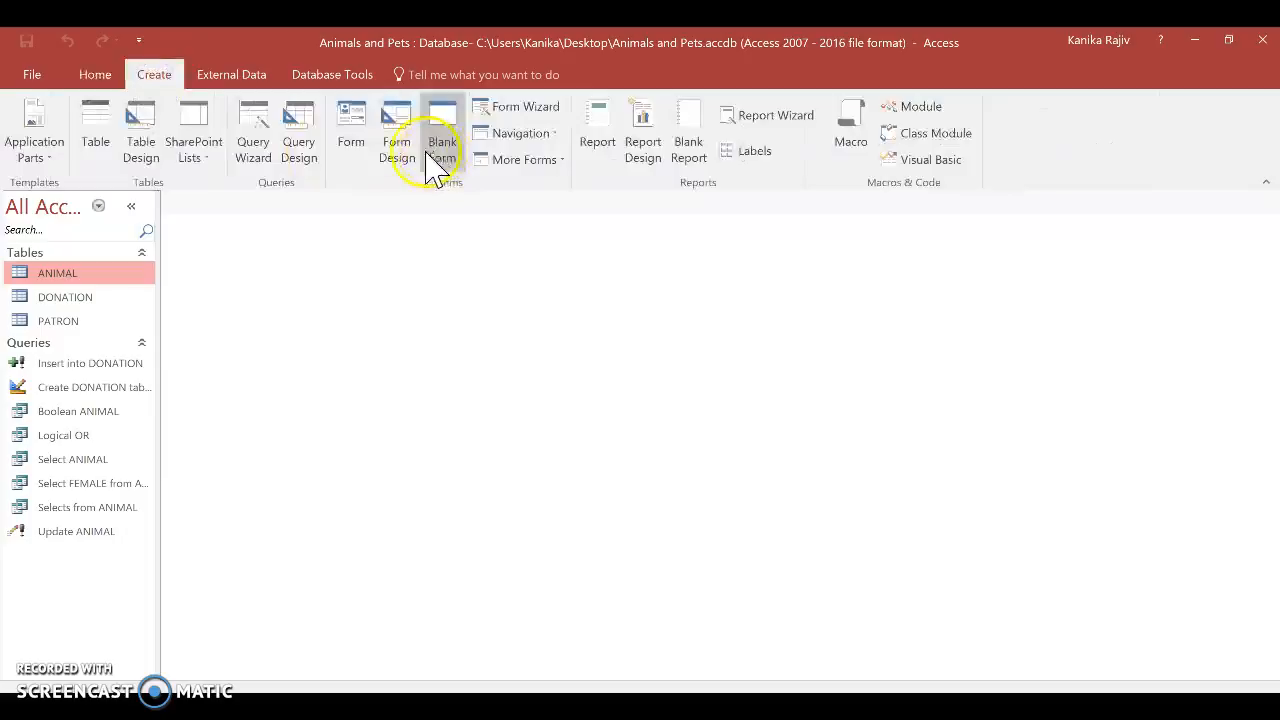
click(290, 165)
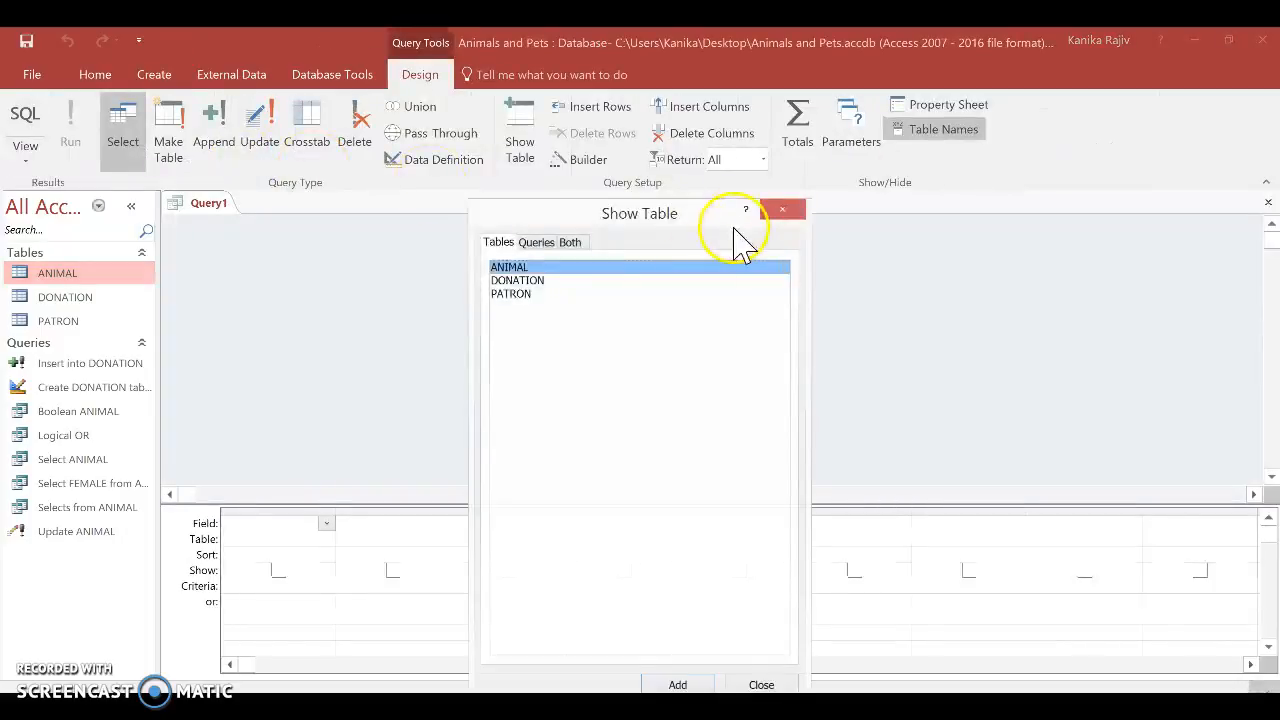
click(786, 212)
click(432, 166)
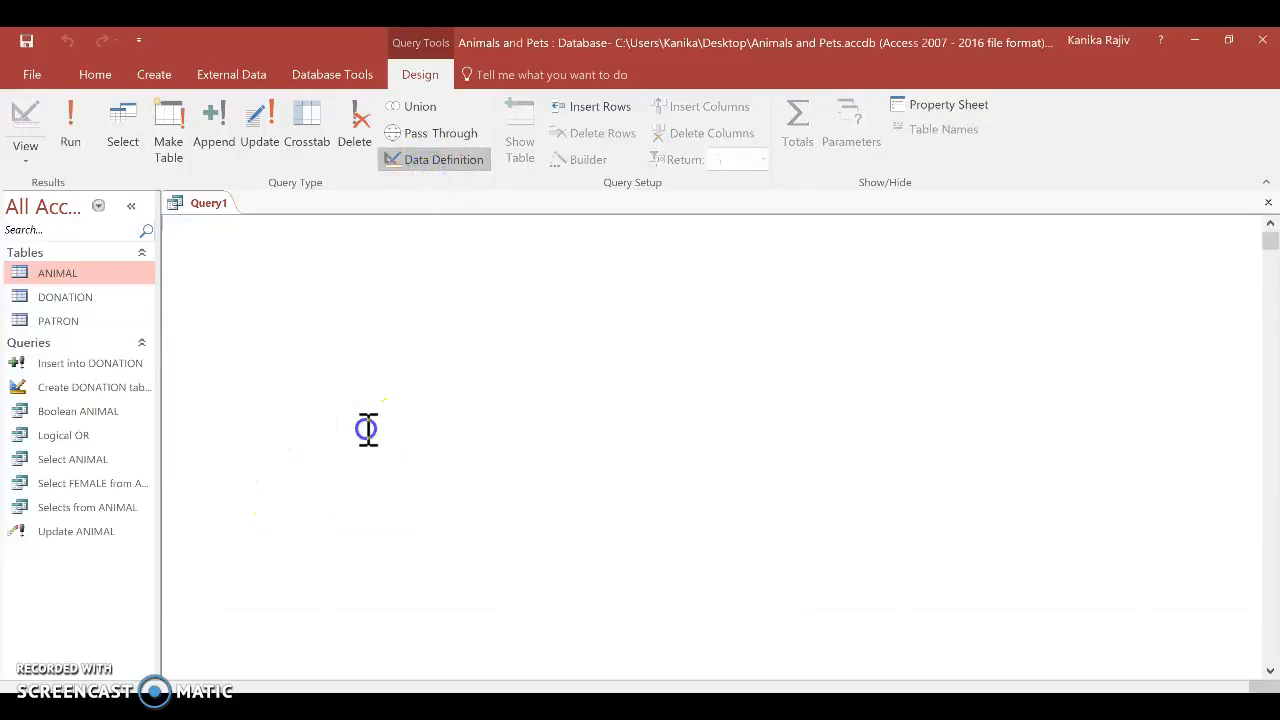
Enter SELECT ANIMAL_NAME, ANIMAL_GENDER, ANIMAL_TYPE on the first line of the query and FROM ANIMAL on the second.
text(SELECT ANIMAL_NAME, ANIMAL_AG)
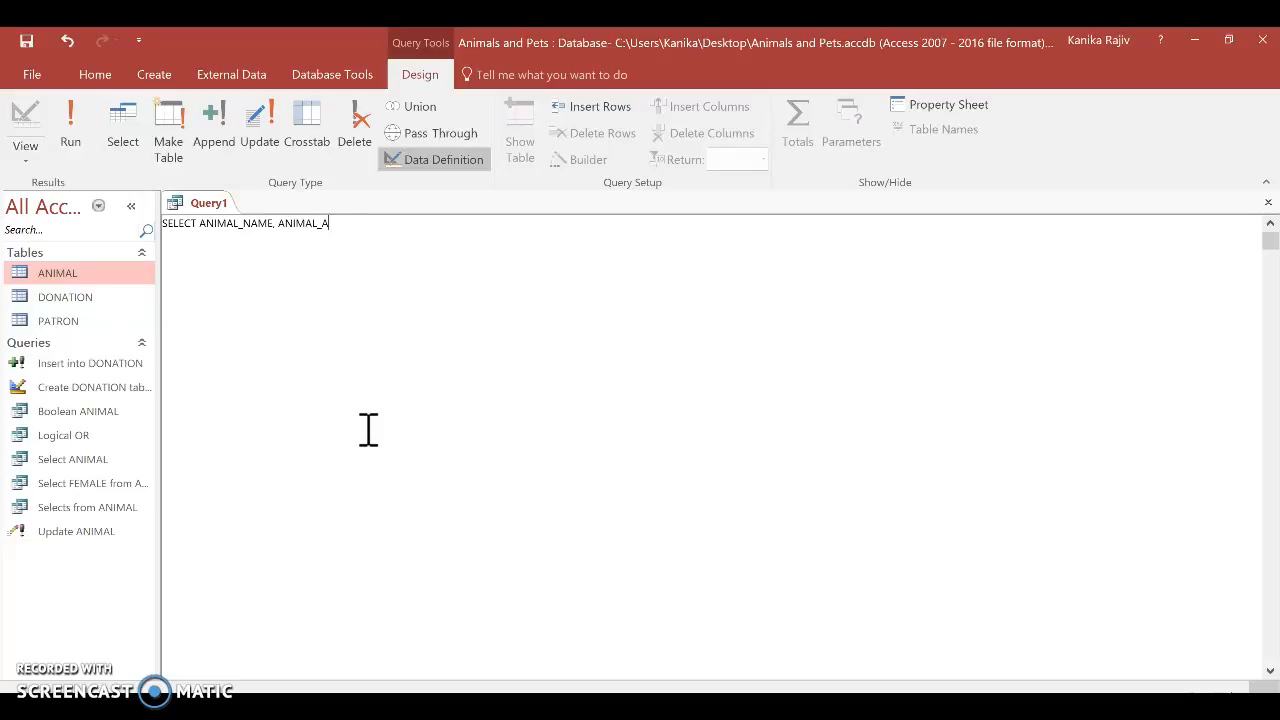
key(BackSpace)
key(BackSpace)
text(NA)
key(BackSpace)
key(BackSpace)
text(GENDER, AN)
key(BackSpace)
key(BackSpace)
text(ANIMAL_TYPE)
key(Return)
text(FR)
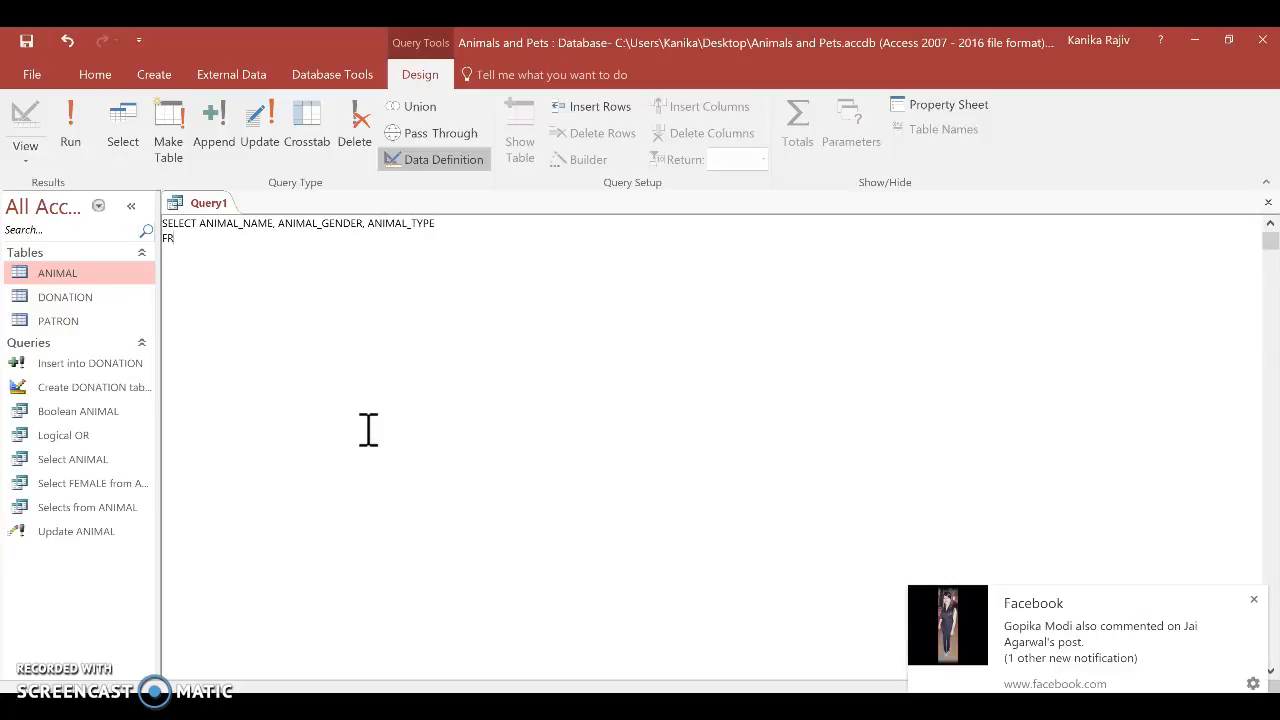
text(OM ANIMAL)
Add the condition line WHERE ANIMAL_AGE BETWEEN 3 AND 8; to the query.
key(Return)
text(WHERE ANIMAL_AGE)
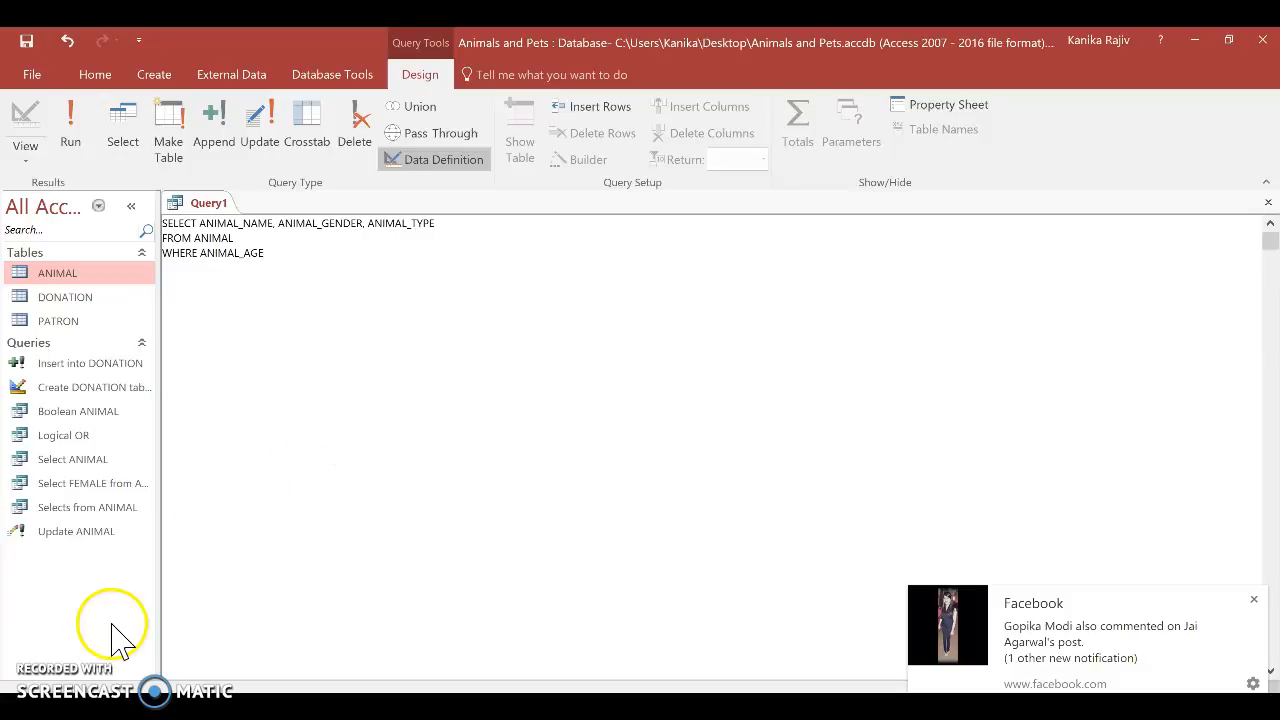
click(272, 281)
text(BETWEEN)
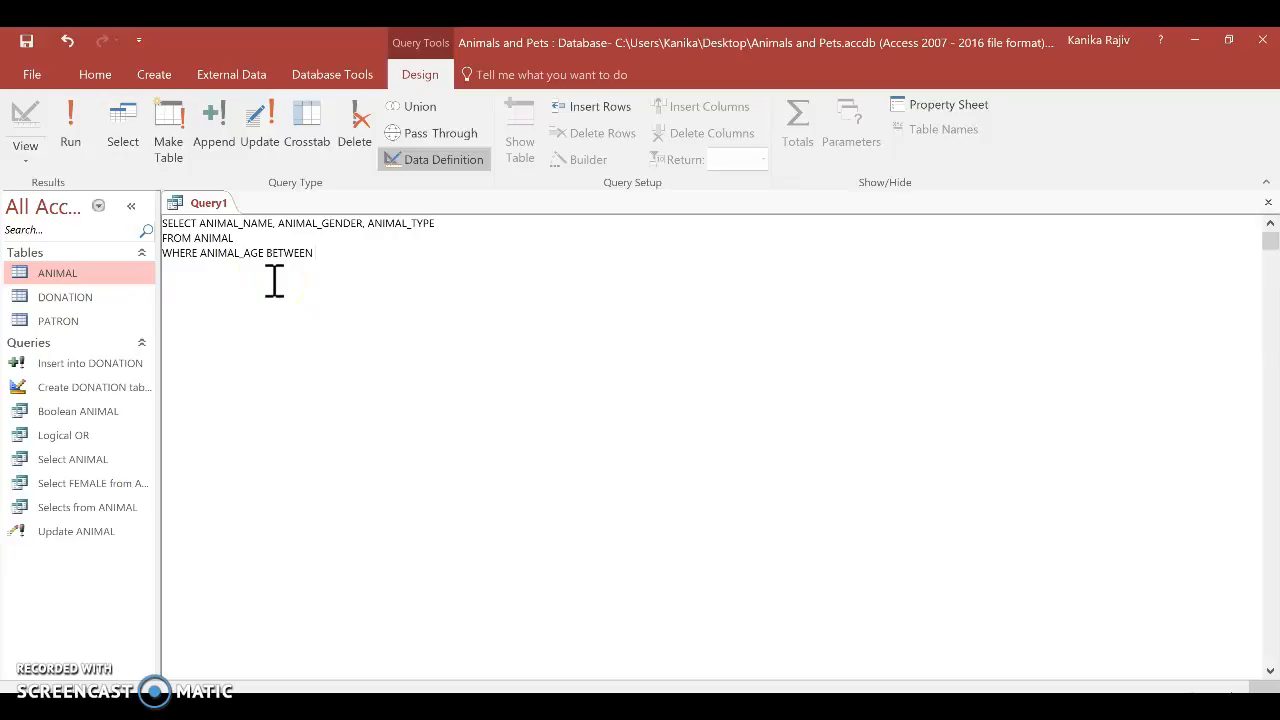
text( 3 ADN)
key(BackSpace)
text(ND 8;)
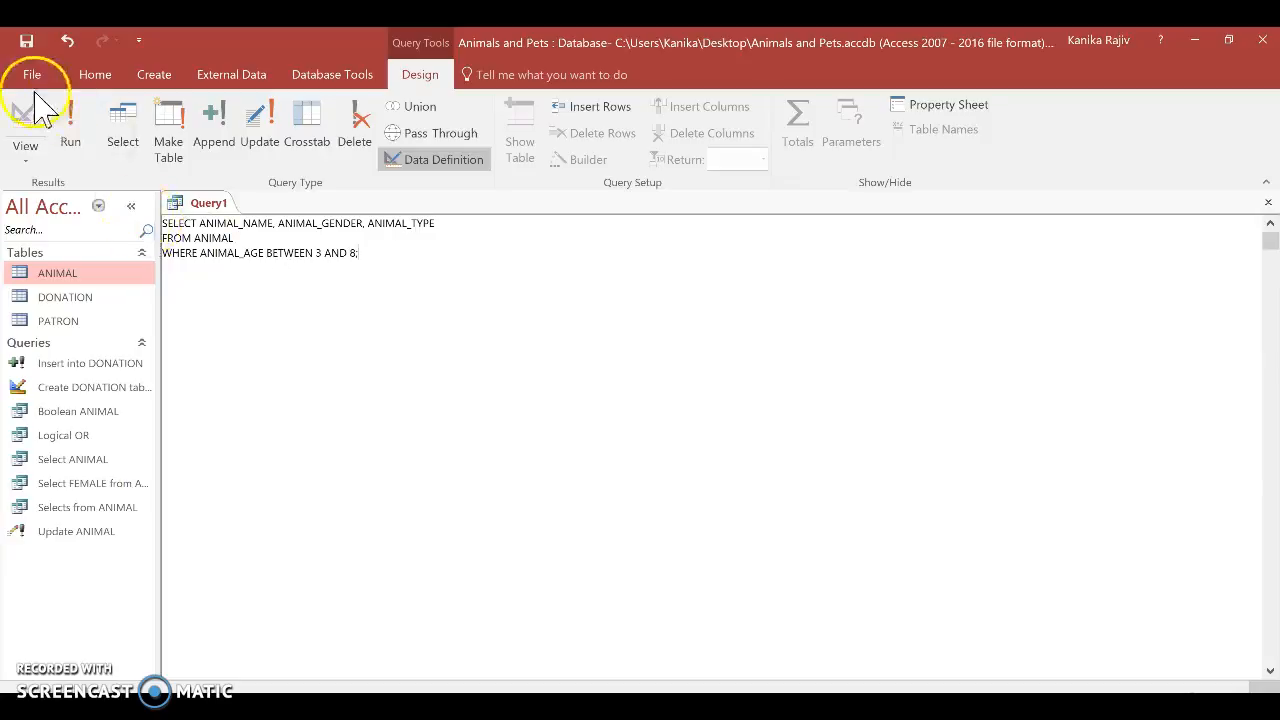
Try to run the query, and enclose both age limits in single quotes so the condition reads BETWEEN '3' AND '8';.
click(69, 118)
click(611, 434)
click(317, 253)
text(')
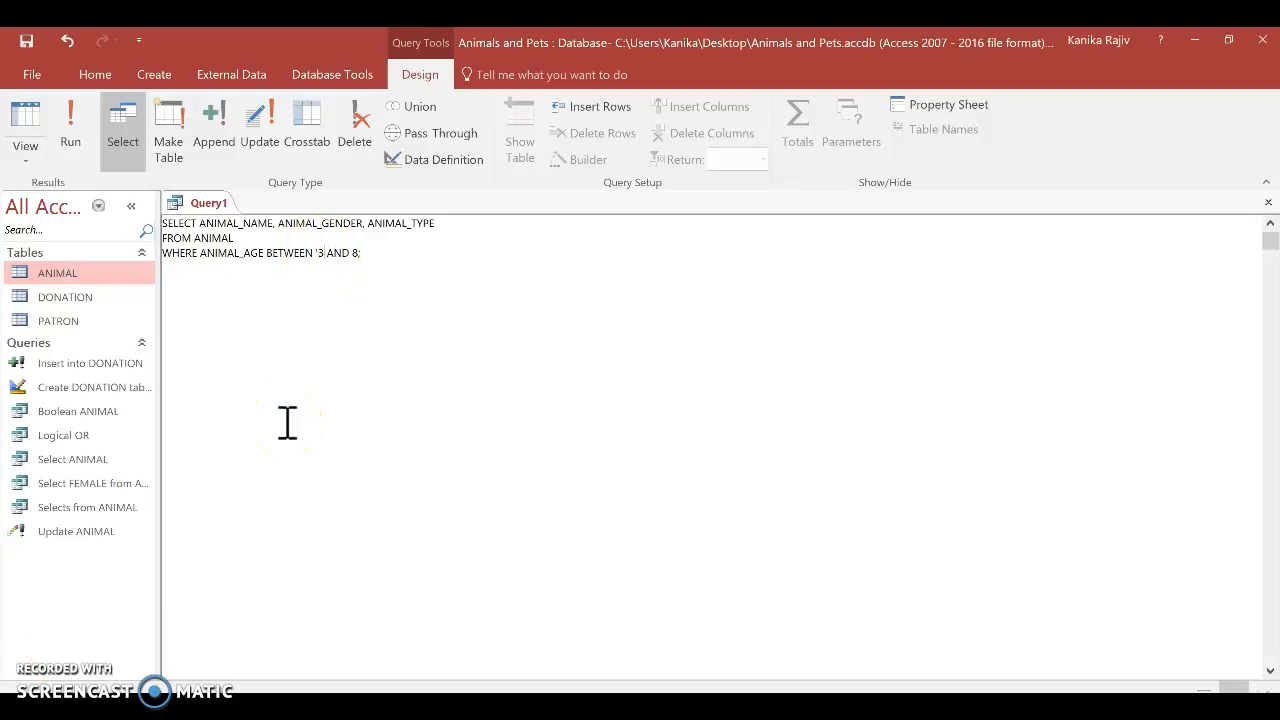
key(Right)
text('3')
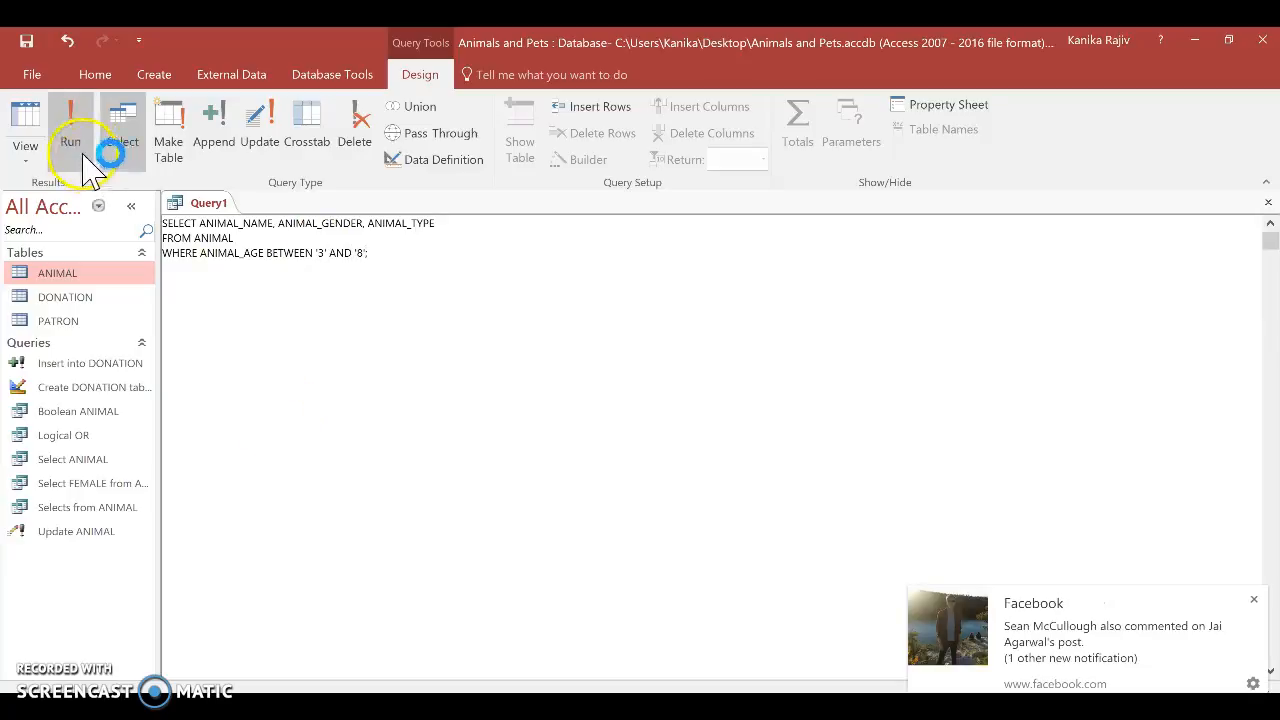
Run the age range query, close its results and save it as Between ANIMAL.
click(70, 135)
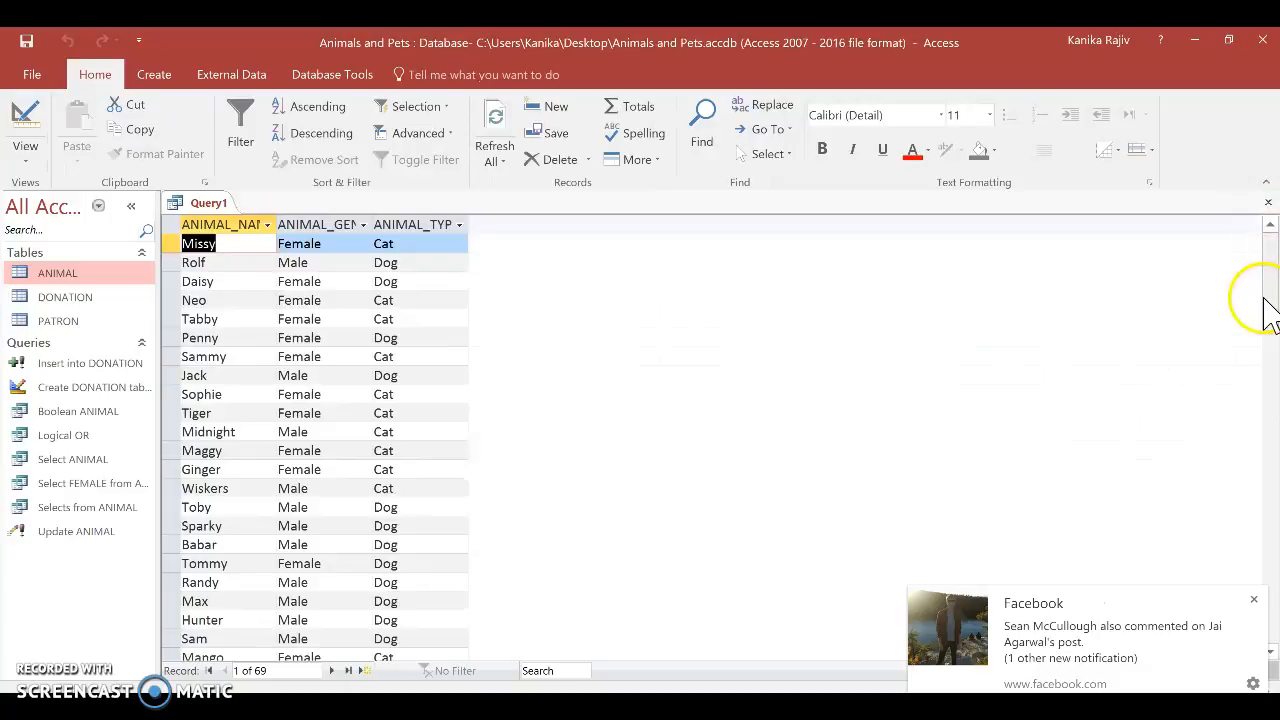
click(1268, 202)
click(575, 434)
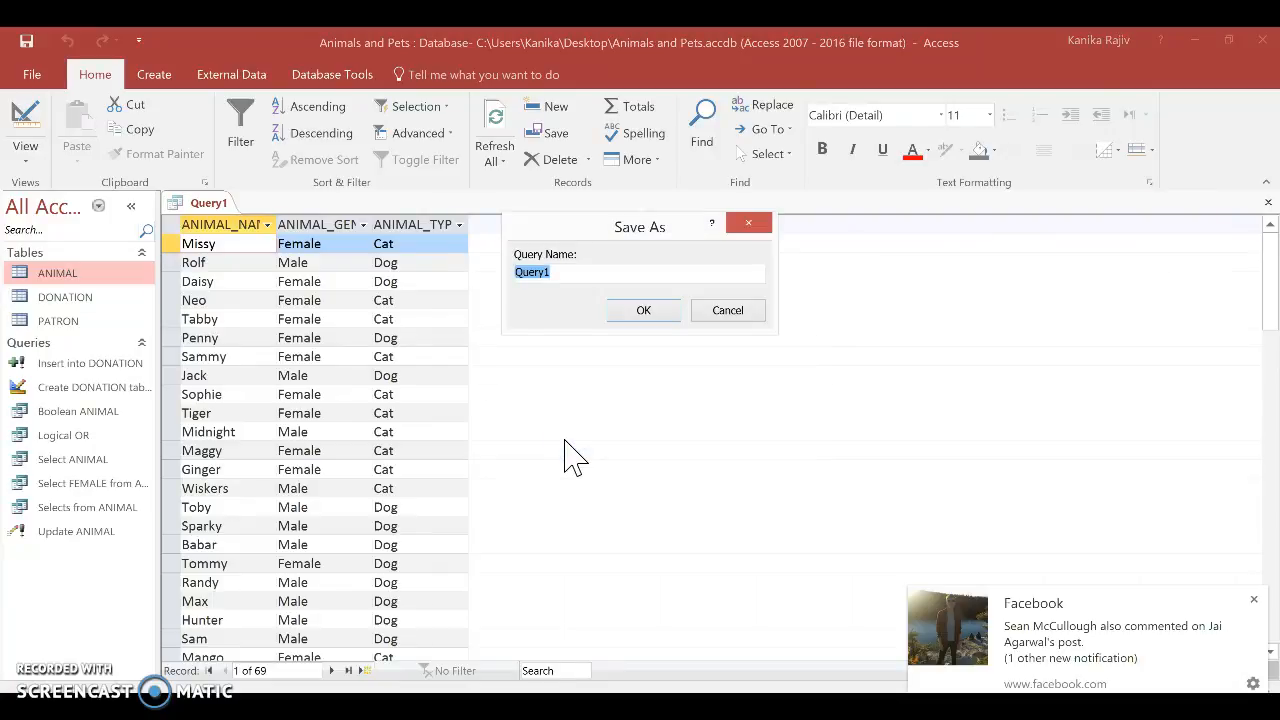
text(Between ANIMAL)
key(Return)
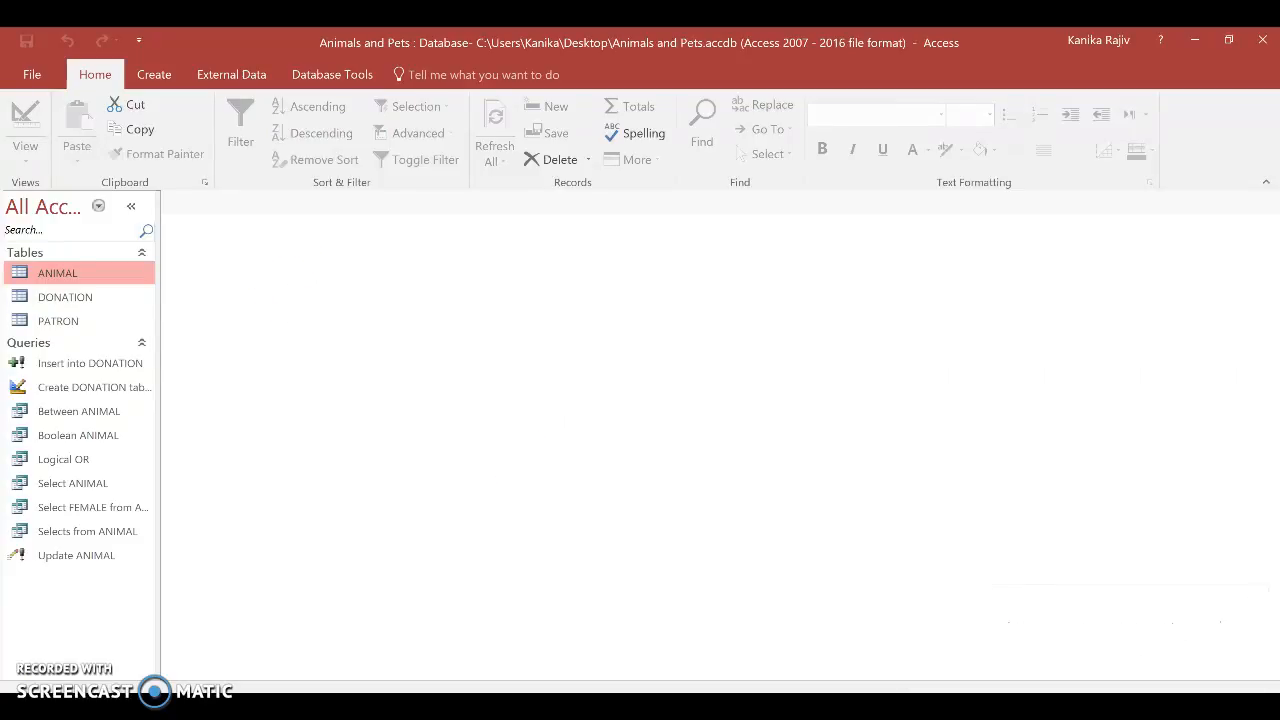
Create another empty data definition query with no tables added and place the cursor in it.
click(152, 77)
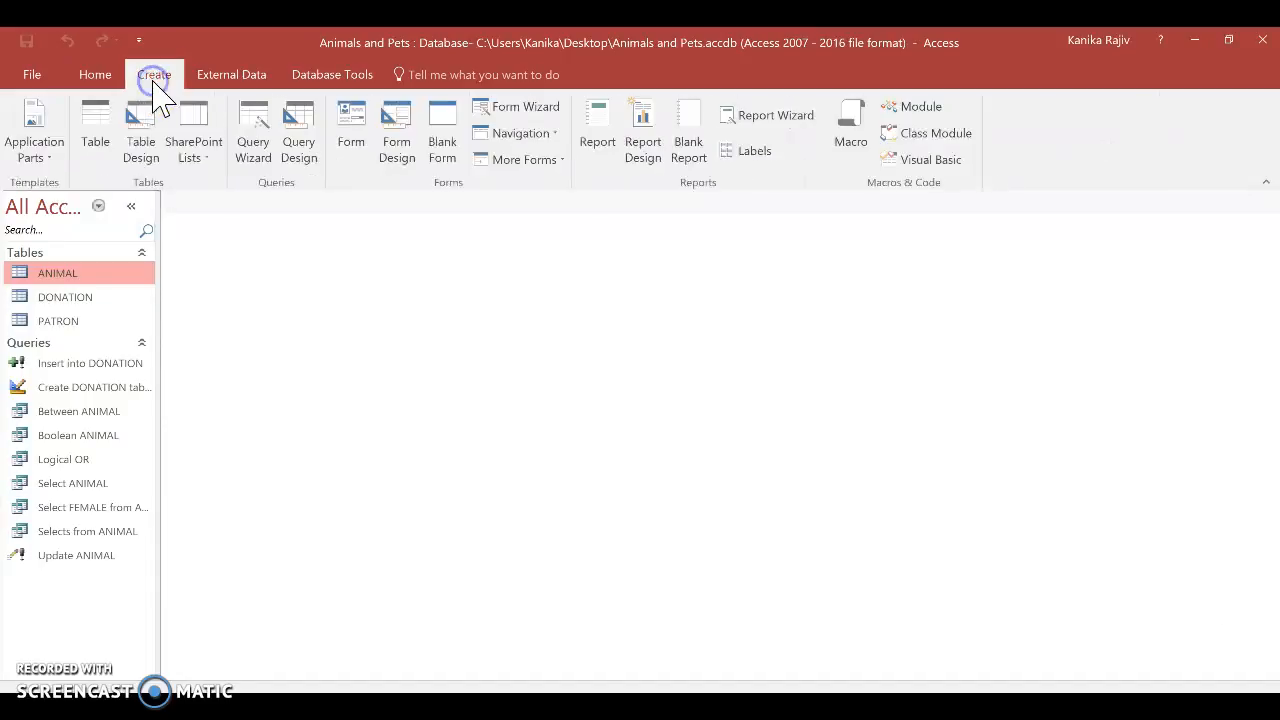
click(303, 160)
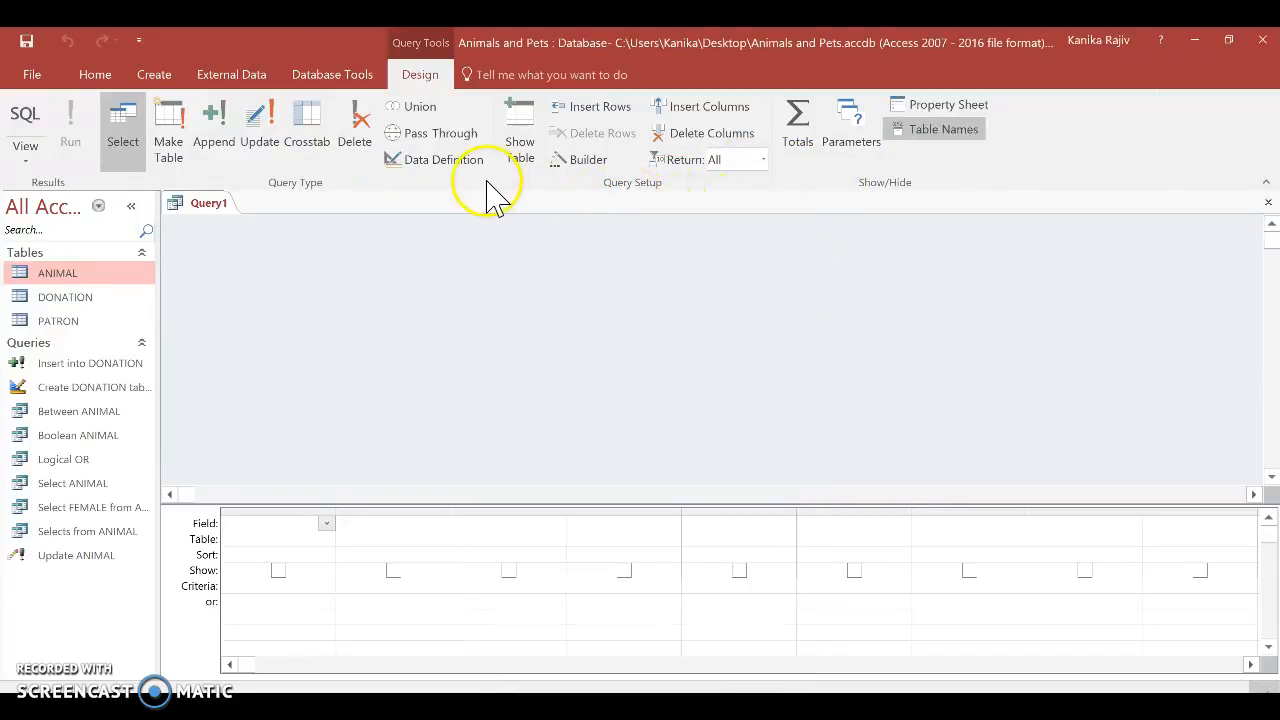
click(443, 159)
click(300, 303)
Enter SELECT *, FROM ANIMAL and WHERE ANIMAL_DESCRIPTION LIKE 'Beagle mix'; on three separate lines of the query.
text(SELE)
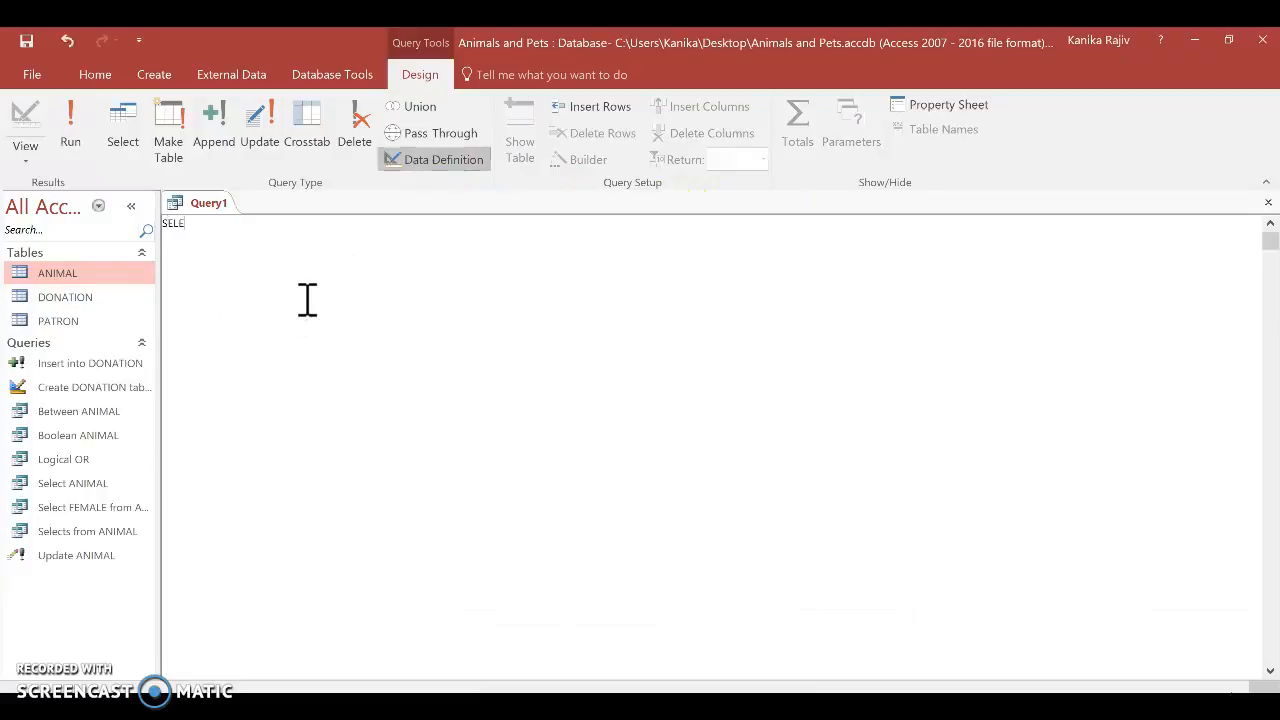
text(CT *)
key(Return)
text(FROM ANIMAL)
key(Return)
text(WHERE)
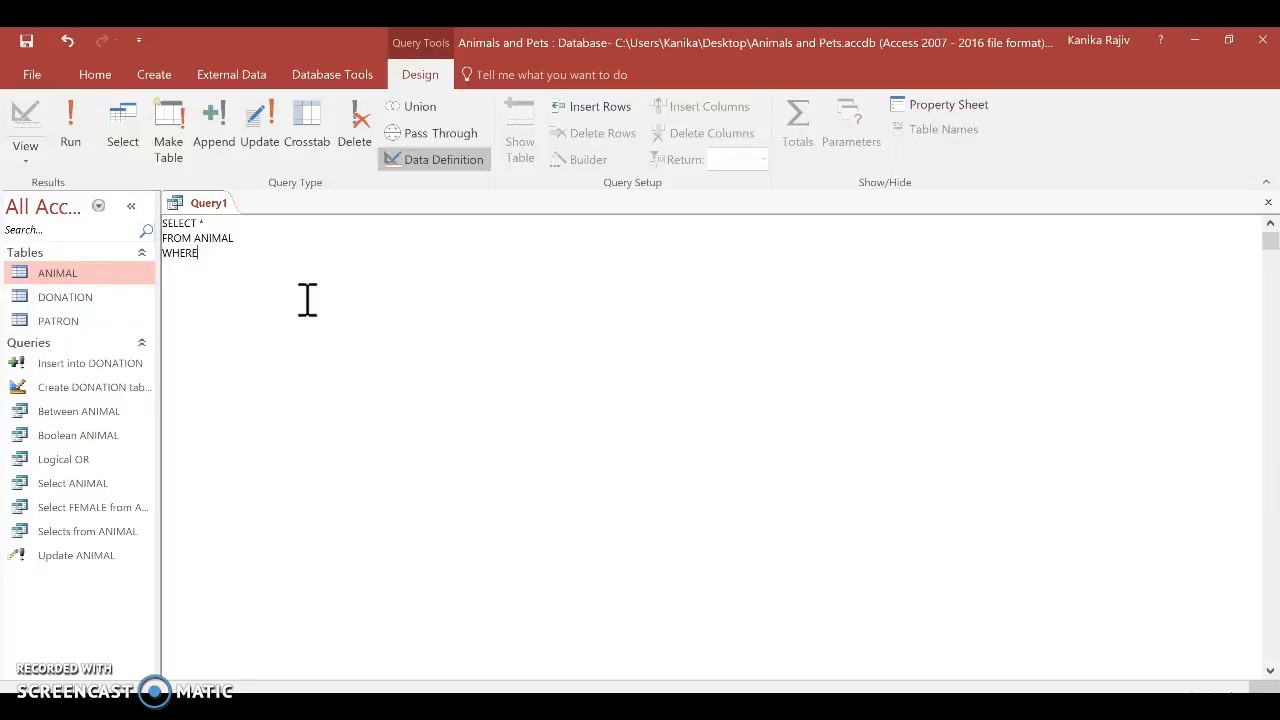
text( ANIMAL_DESCRIPTION LIKE)
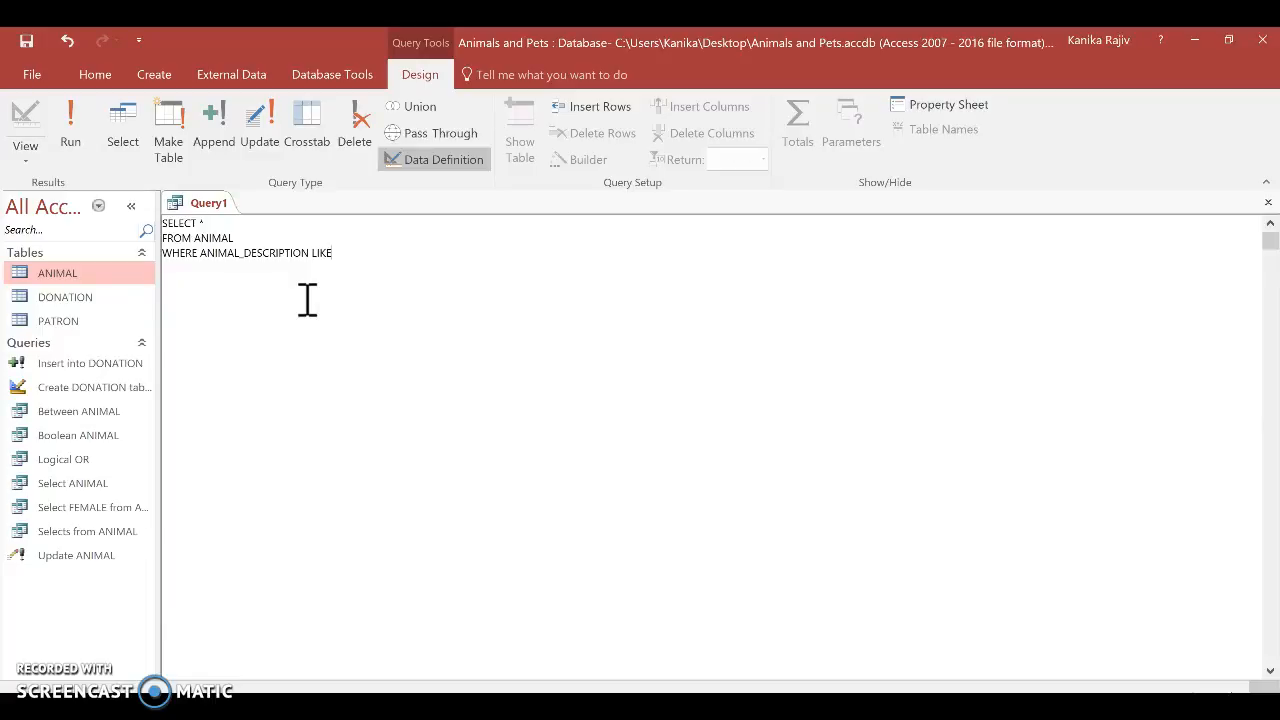
text( 'Beagle mix';)
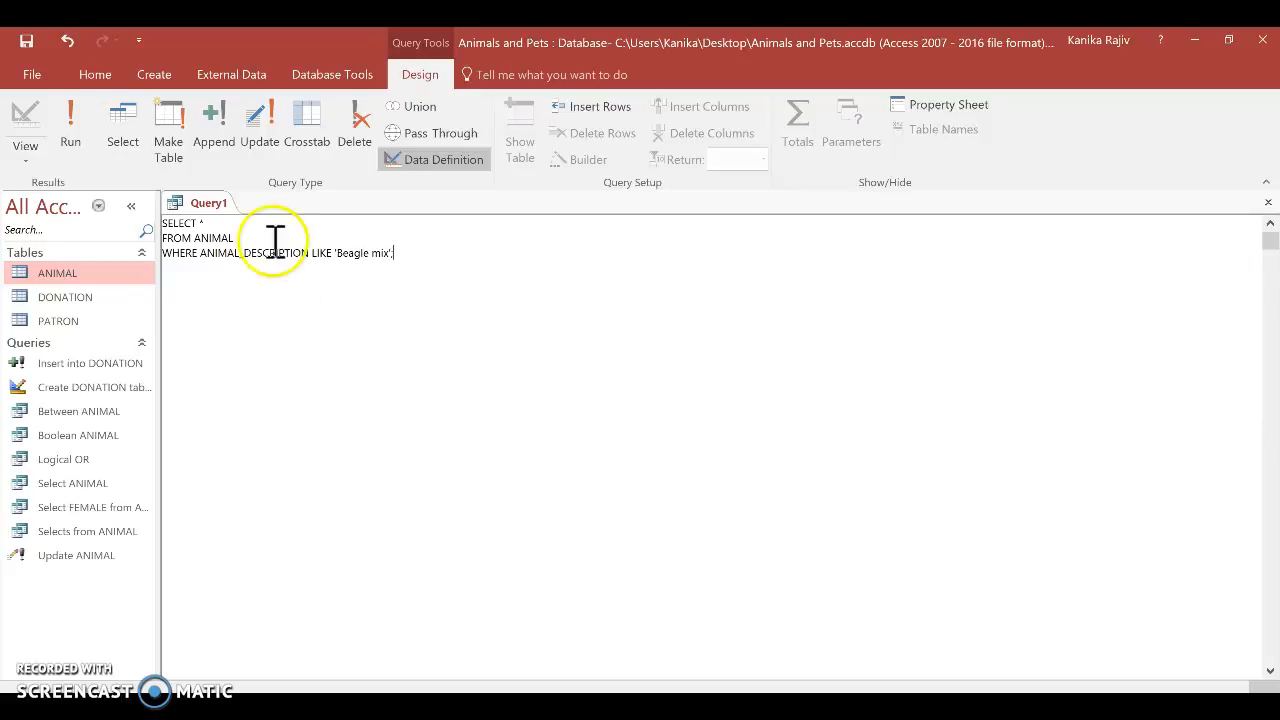
Run the Beagle mix query, close its results and save it as LIKE ANIMAL.
click(45, 132)
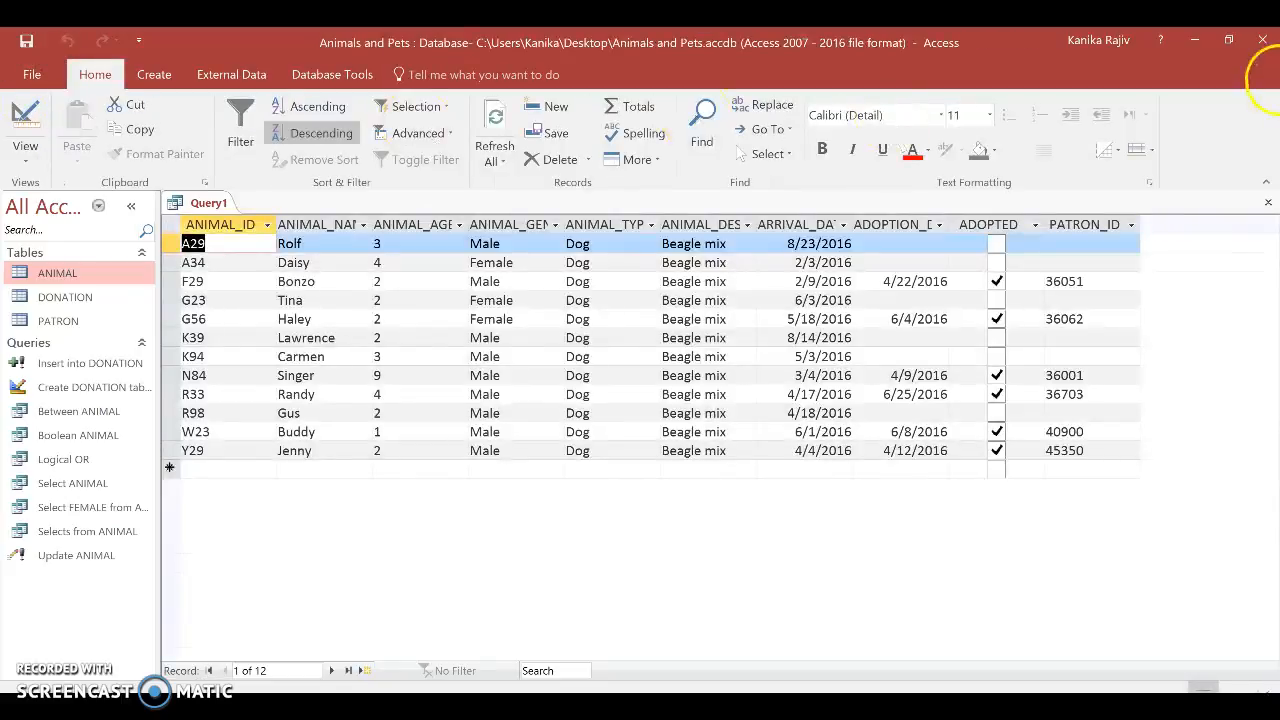
click(1268, 203)
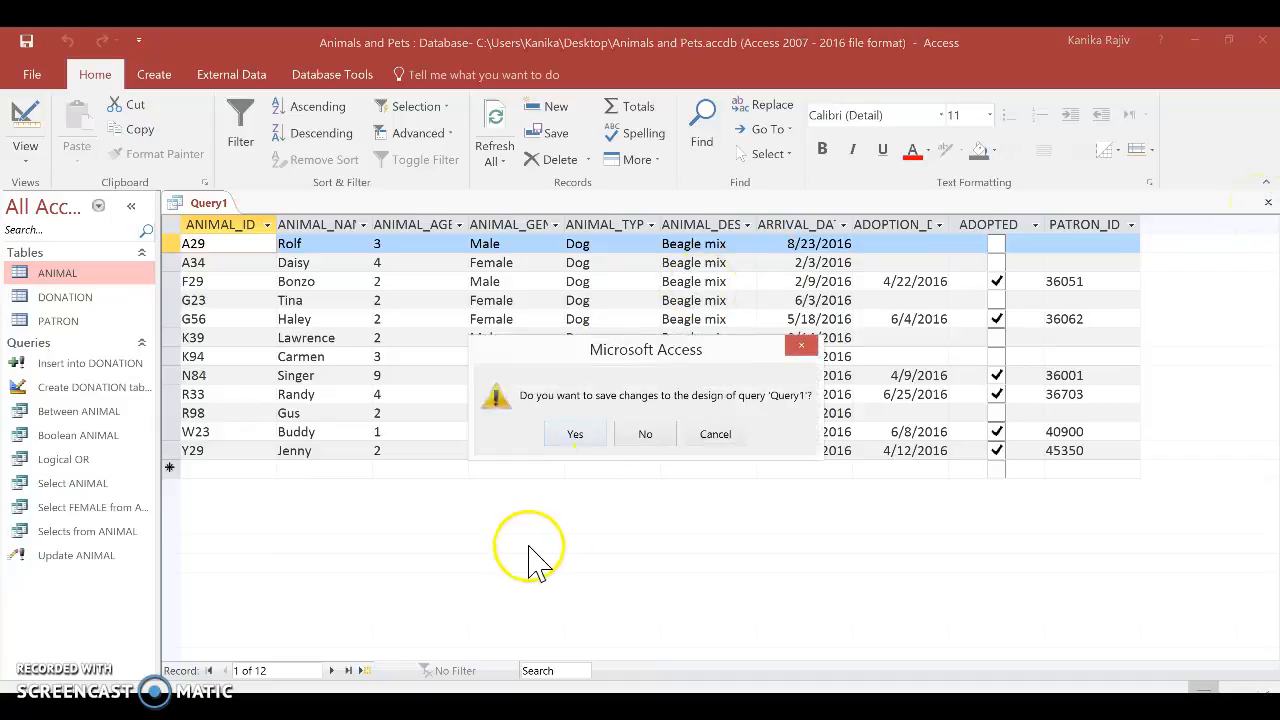
click(565, 440)
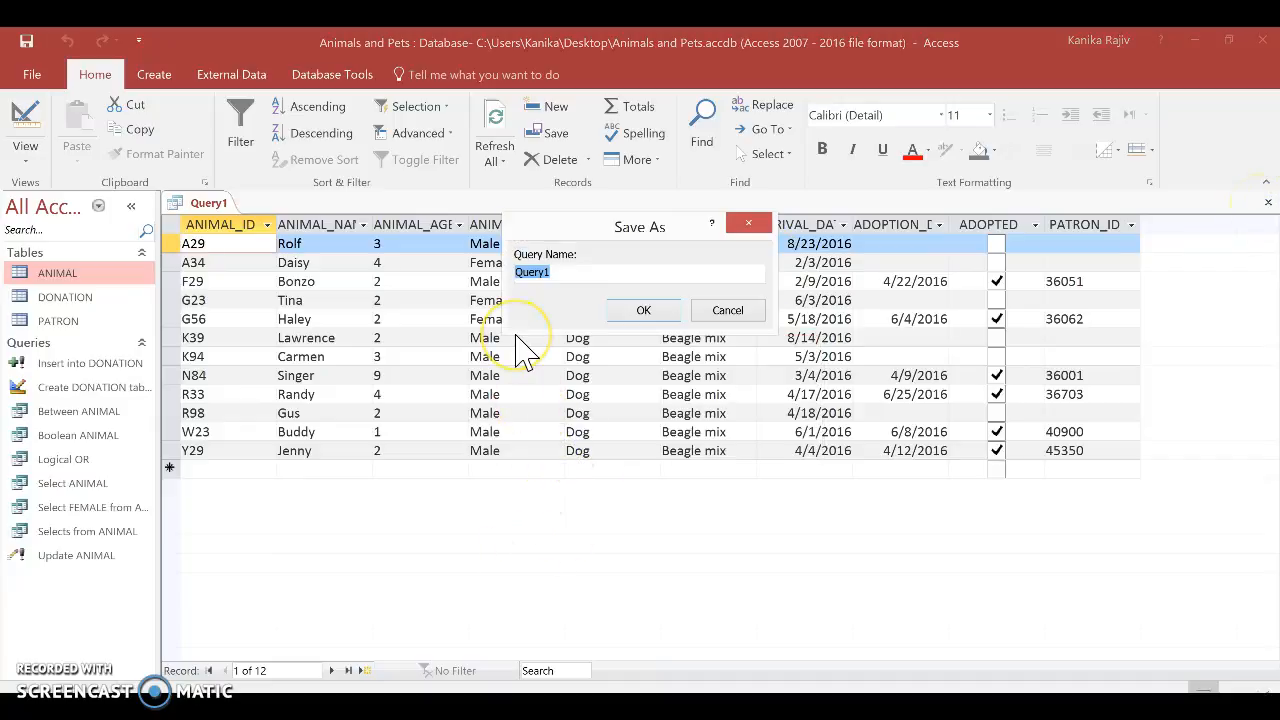
text(LIKE ANIMA:)
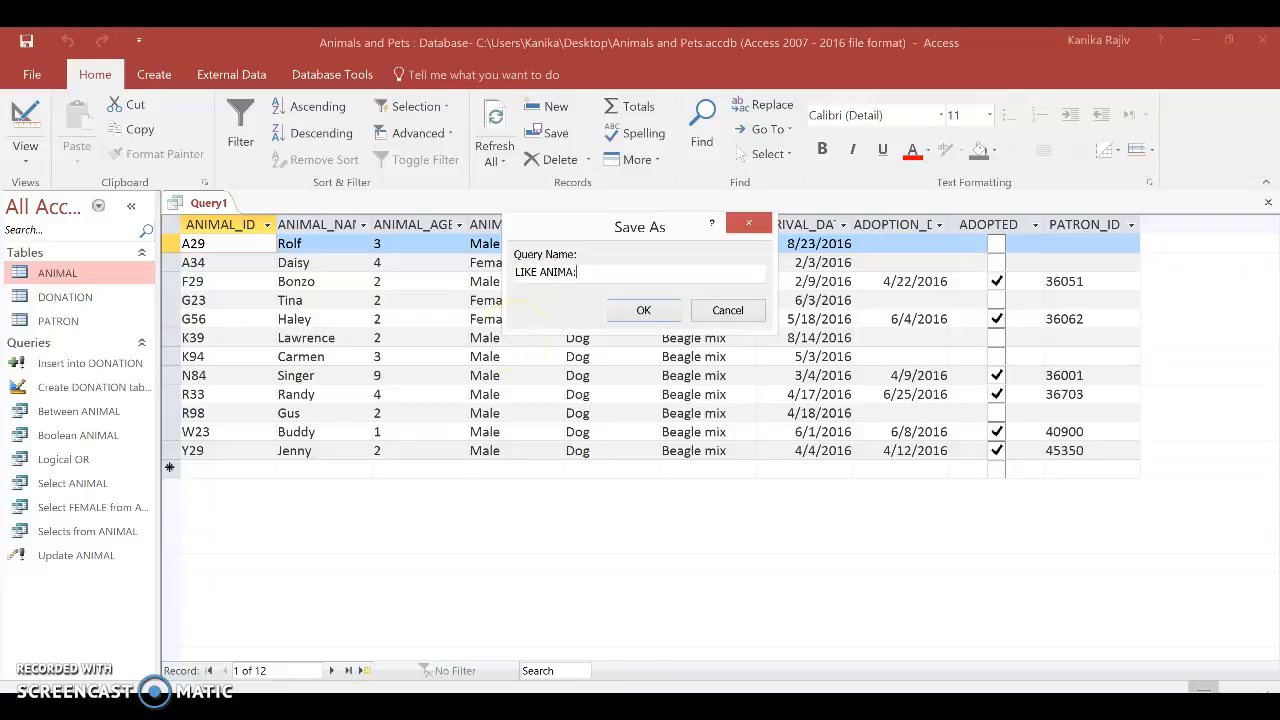
text(L)
key(Return)
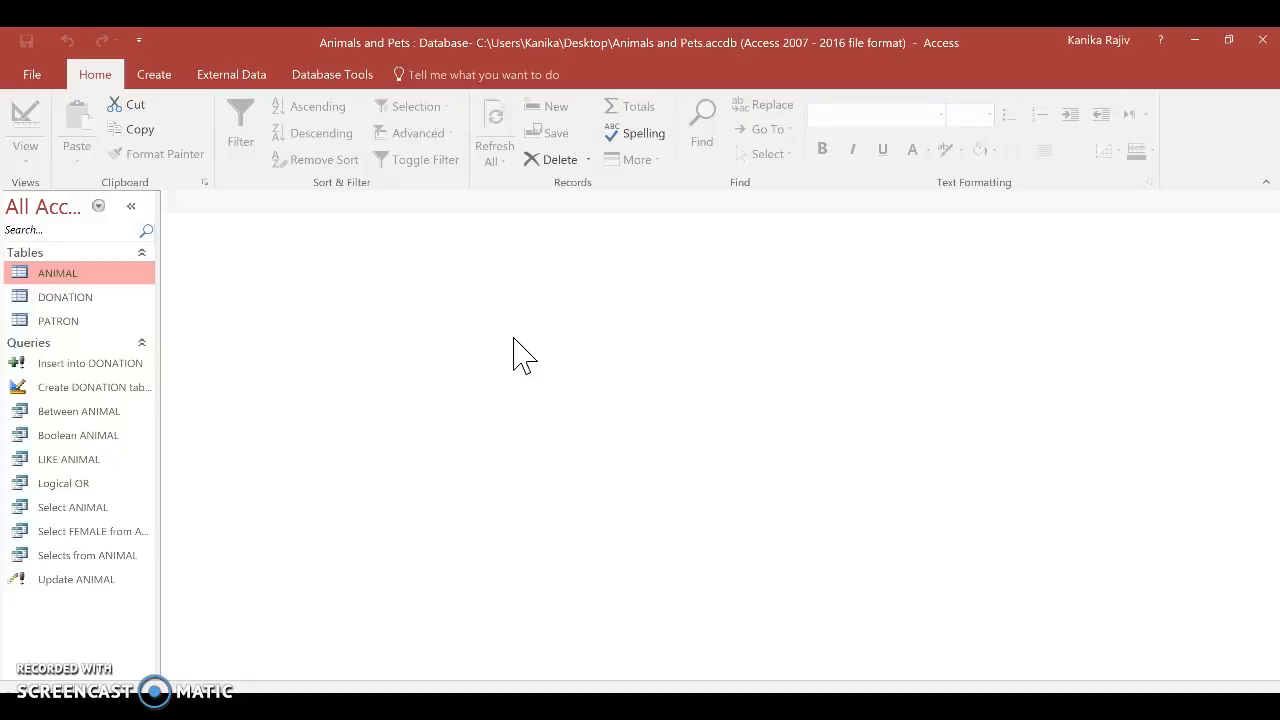